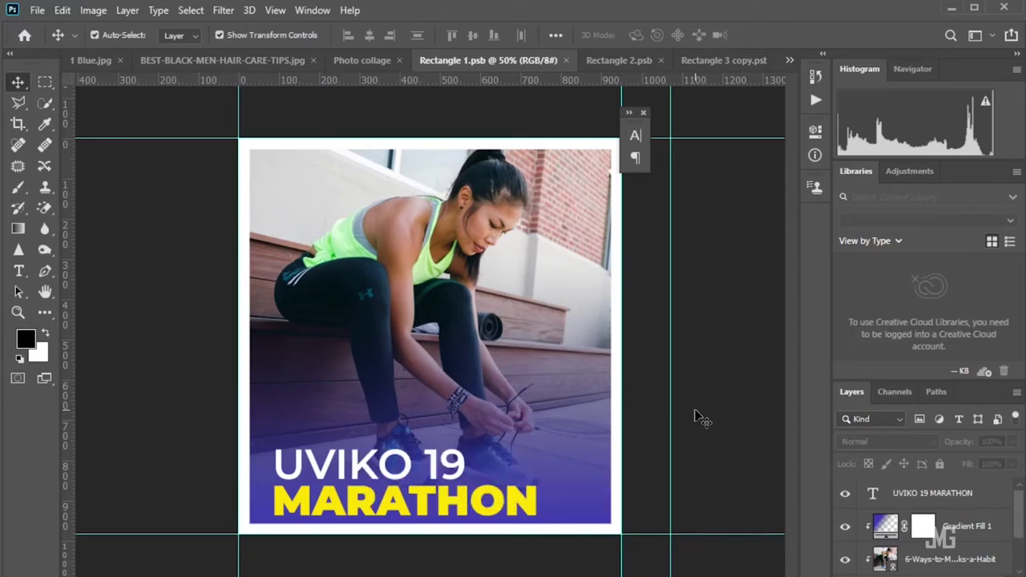
Make the Photo collage document active and begin saving it
{"action": "left_click", "coordinate": [361, 64]}
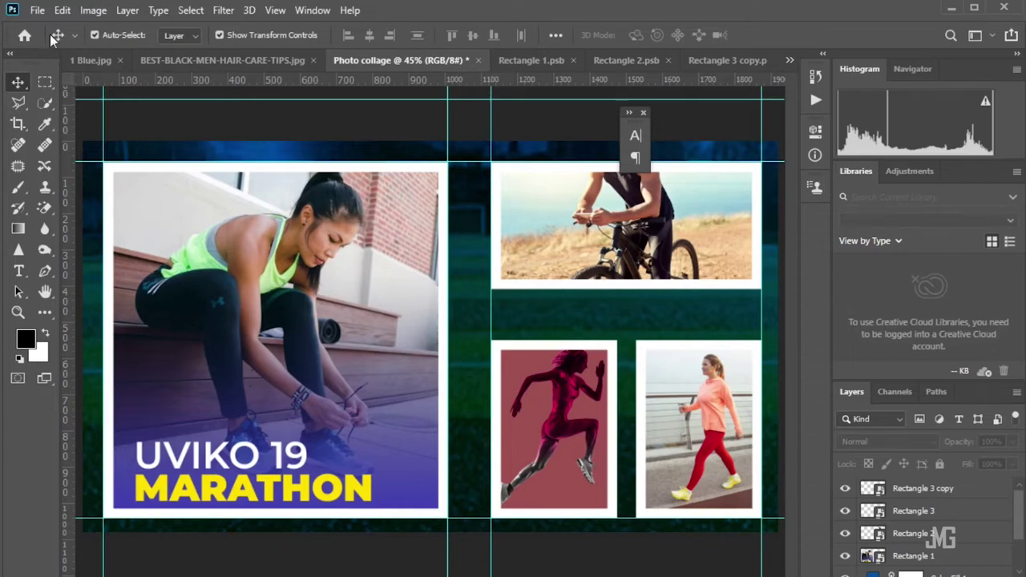
{"action": "left_click", "coordinate": [37, 10]}
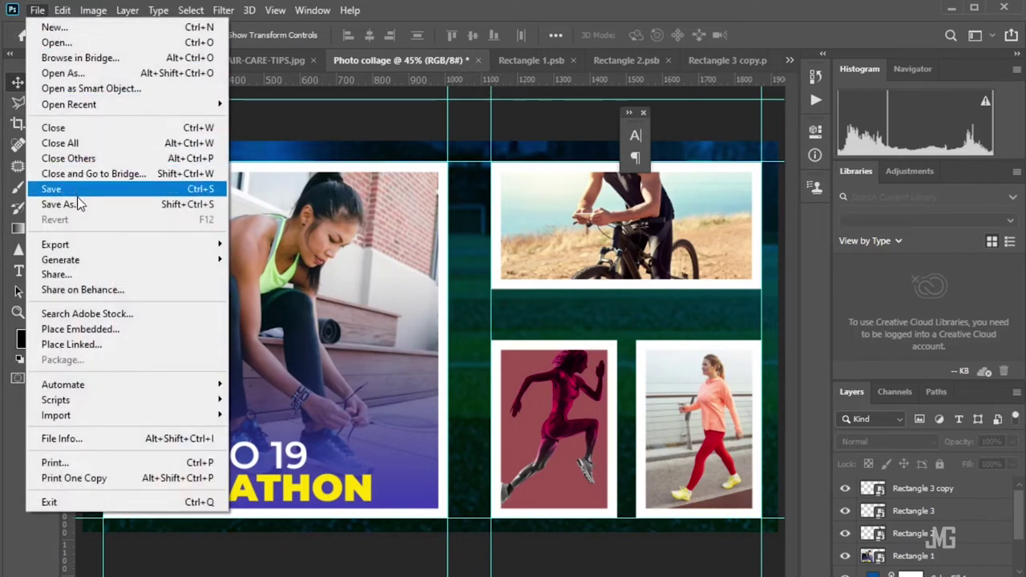
Save the collage on this computer as a Photoshop file named Photo collage, accepting compatibility
{"action": "left_click", "coordinate": [79, 204]}
{"action": "left_click", "coordinate": [620, 457]}
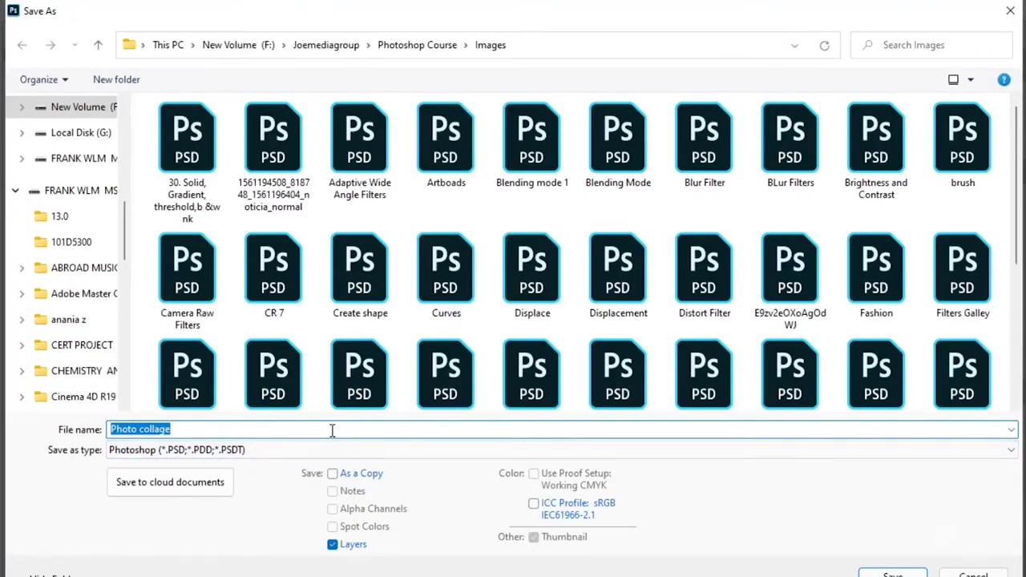
{"action": "left_click", "coordinate": [892, 574]}
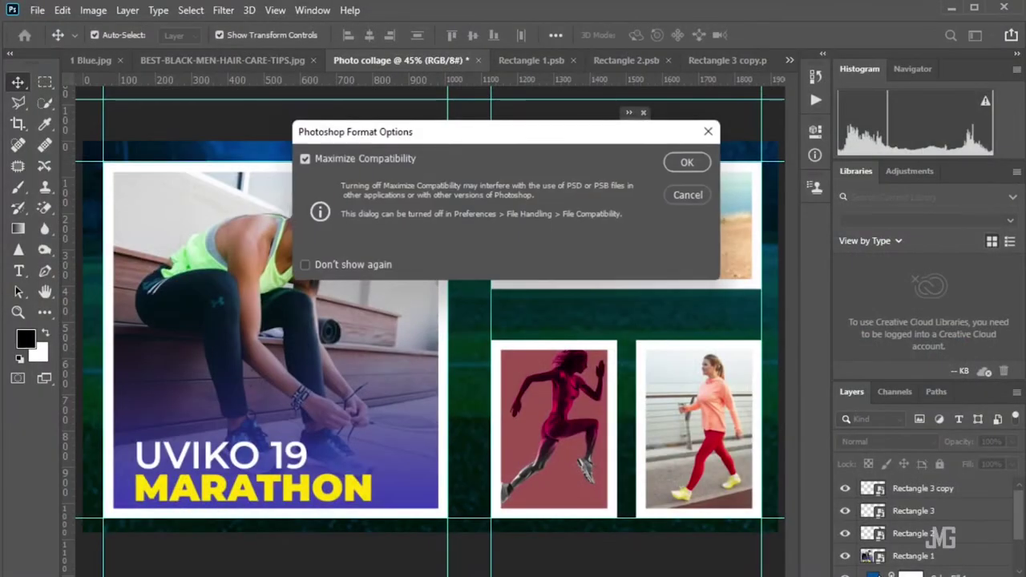
{"action": "left_click", "coordinate": [675, 161]}
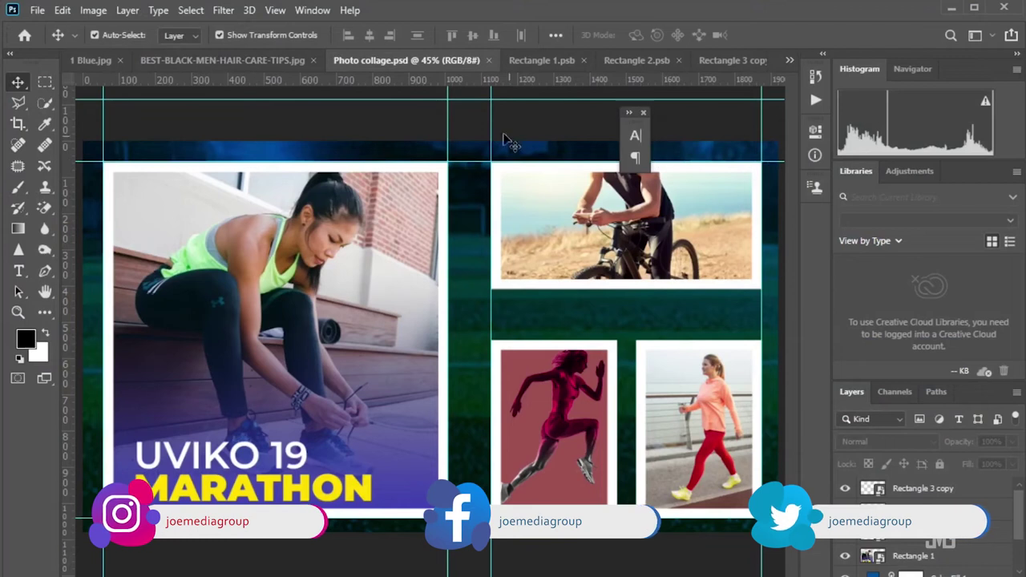
Close the collage, Rectangle and portrait documents, discarding the portrait's unsaved changes
{"action": "left_click", "coordinate": [488, 60]}
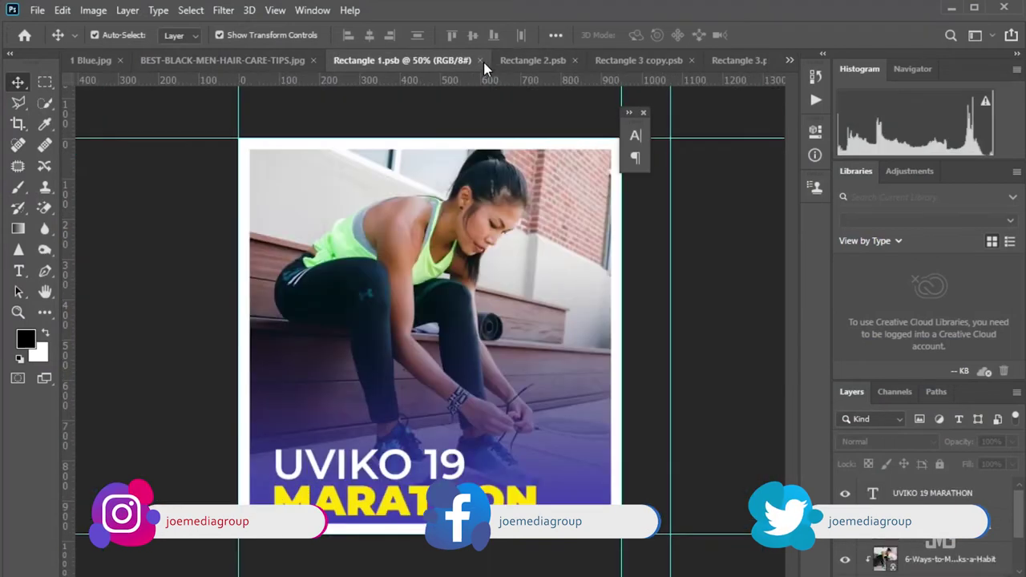
{"action": "left_click", "coordinate": [480, 61]}
{"action": "left_click", "coordinate": [572, 60]}
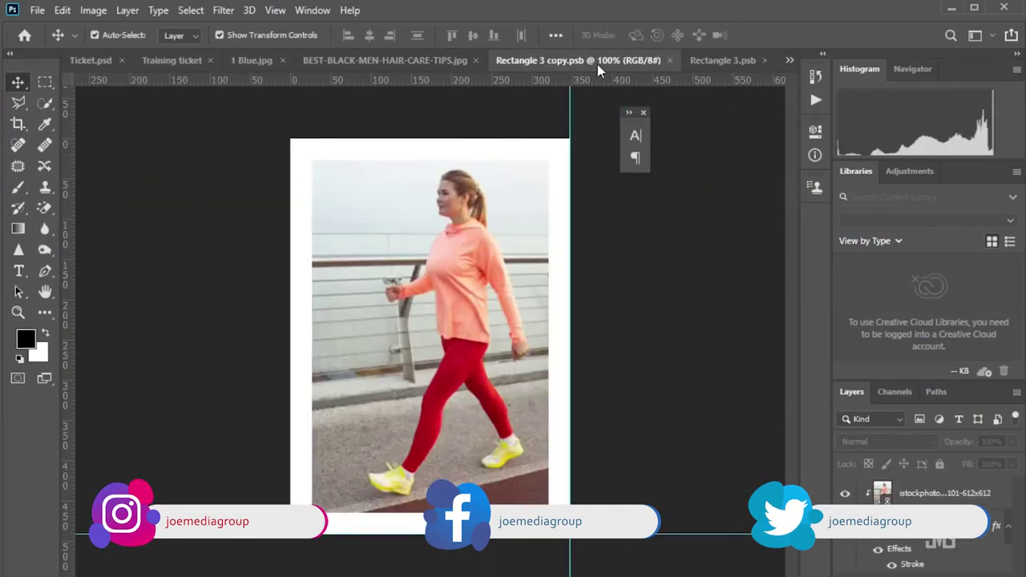
{"action": "left_click", "coordinate": [673, 61]}
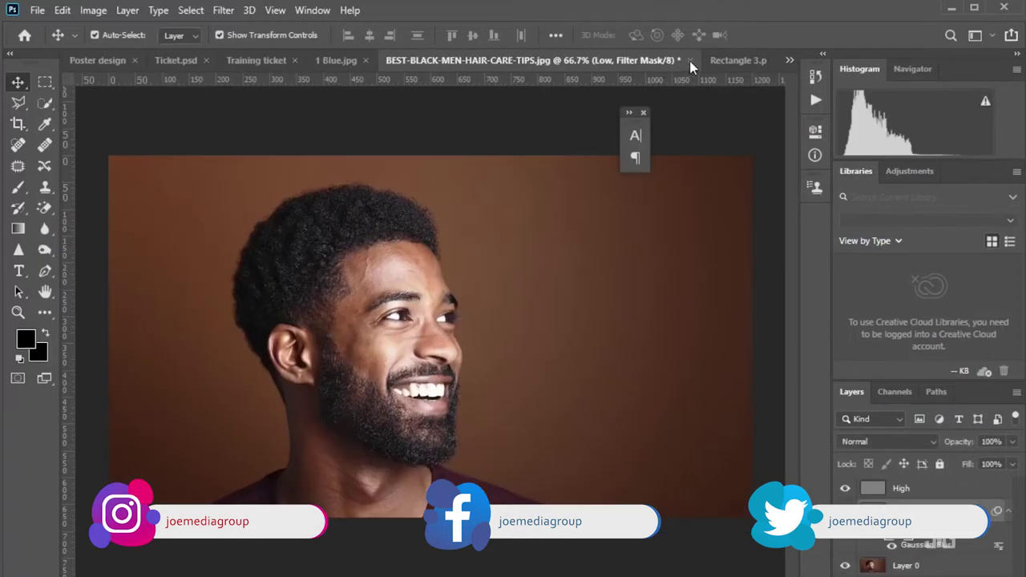
{"action": "left_click", "coordinate": [744, 61]}
{"action": "left_click", "coordinate": [758, 61]}
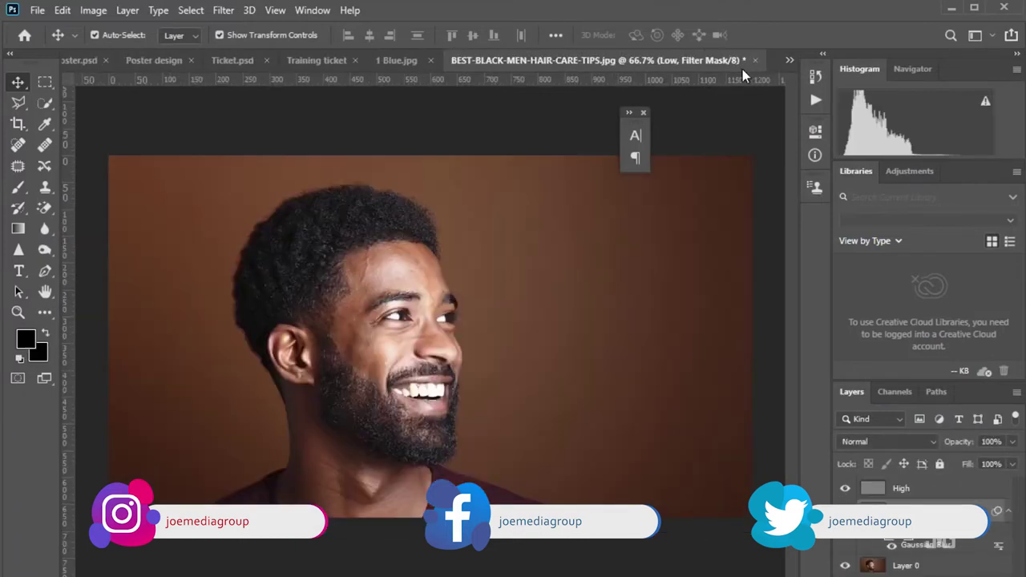
{"action": "left_click", "coordinate": [758, 62]}
{"action": "left_click", "coordinate": [508, 247]}
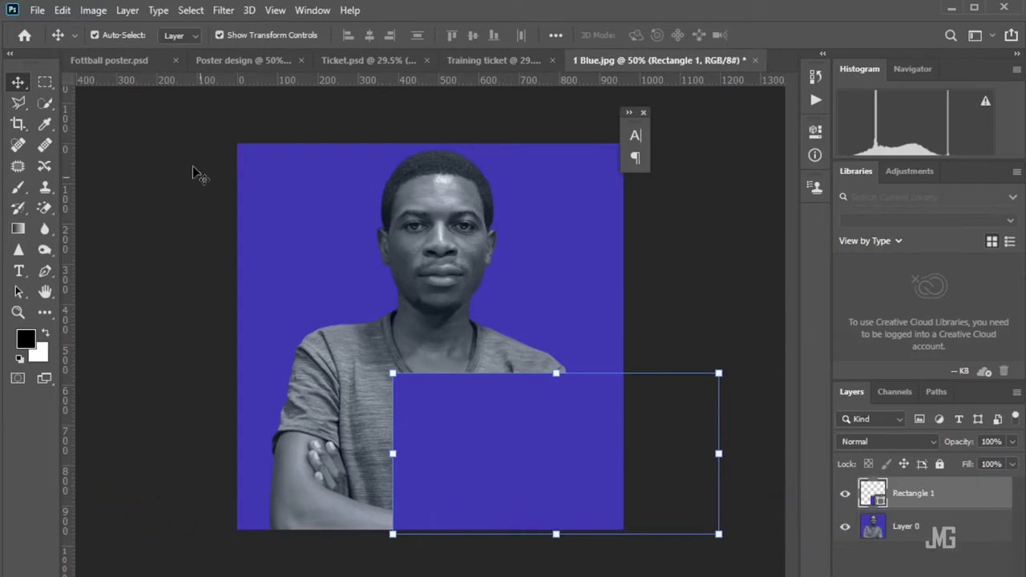
{"action": "left_click", "coordinate": [37, 10]}
{"action": "left_click", "coordinate": [36, 26]}
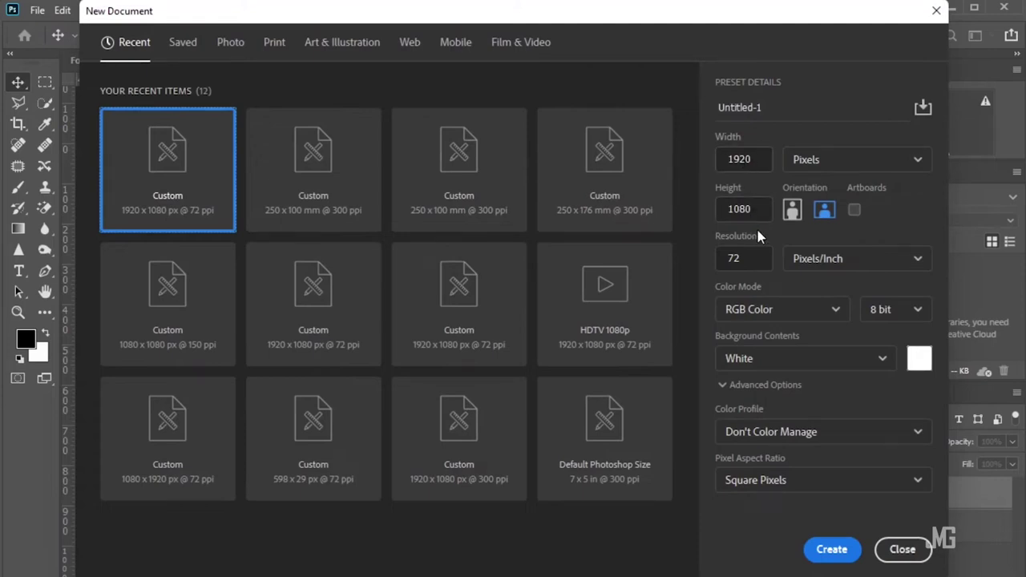
Create a 1920×1080 white document at 150 ppi named Marathon Collage
{"action": "double_click", "coordinate": [759, 258]}
{"action": "type", "text": "150"}
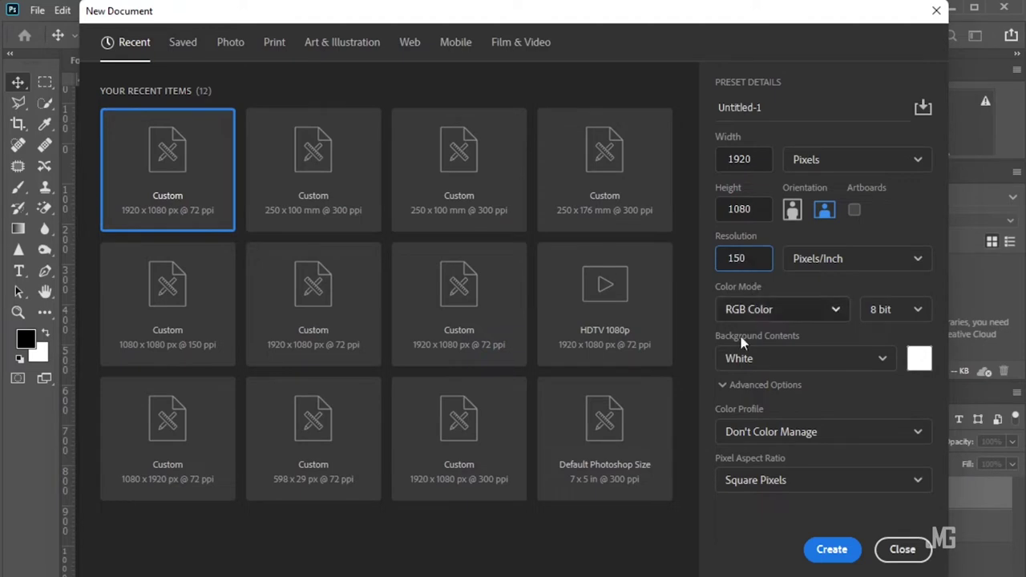
{"action": "left_click_drag", "start_coordinate": [776, 108], "coordinate": [697, 118]}
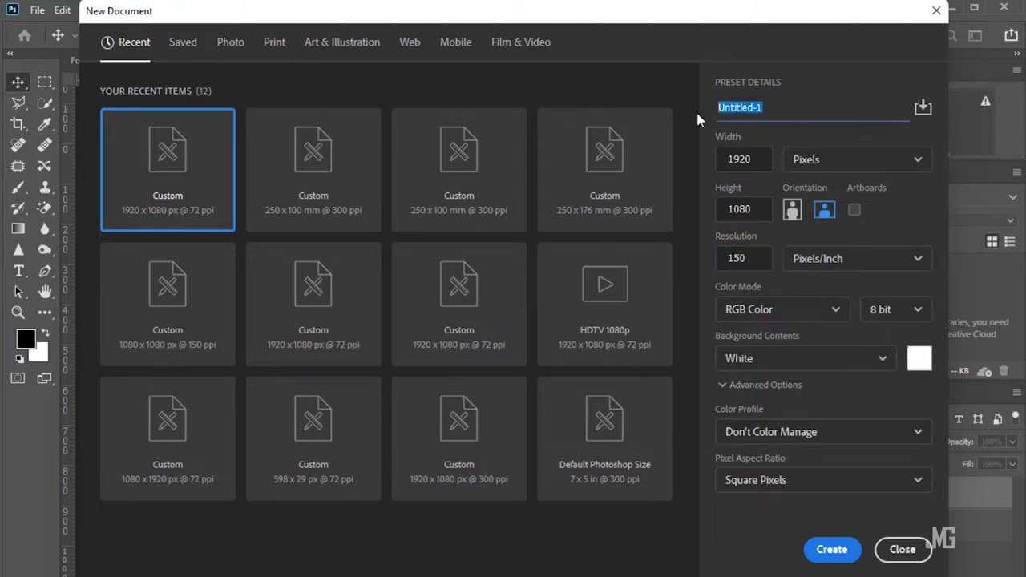
{"action": "type", "text": "pH"}
{"action": "key", "text": "BackSpace"}
{"action": "key", "text": "BackSpace"}
{"action": "type", "text": "mA"}
{"action": "type", "text": "ara"}
{"action": "type", "text": "tha"}
{"action": "type", "text": "n"}
{"action": "key", "text": "BackSpace"}
{"action": "key", "text": "BackSpace"}
{"action": "type", "text": "on "}
{"action": "type", "text": "Collag"}
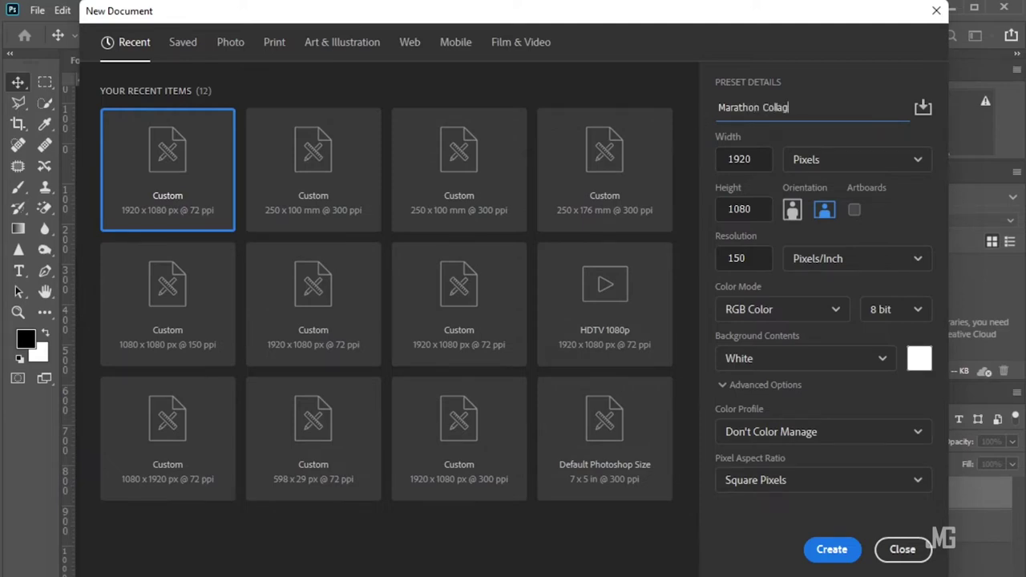
{"action": "type", "text": "e"}
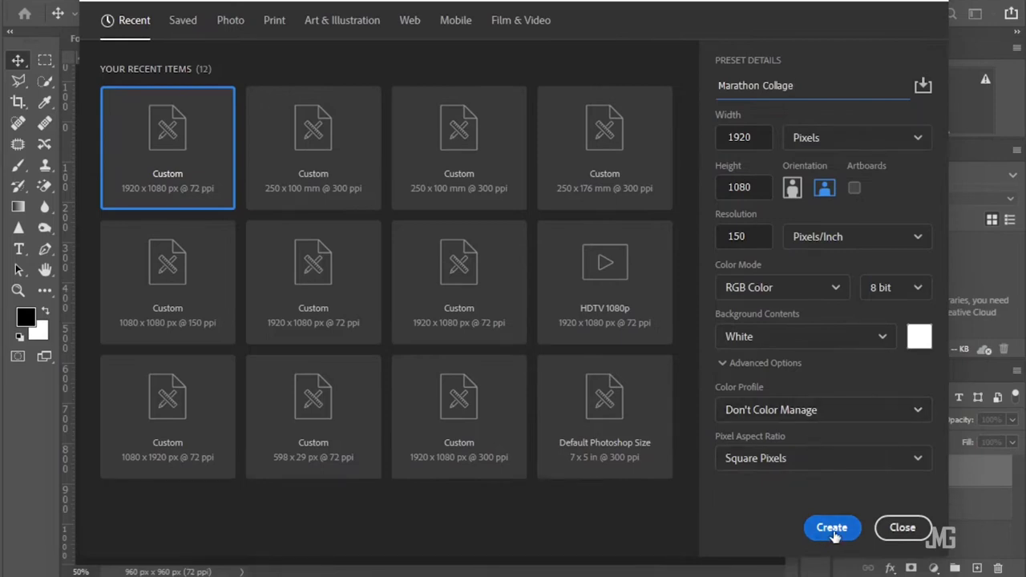
{"action": "left_click", "coordinate": [832, 529]}
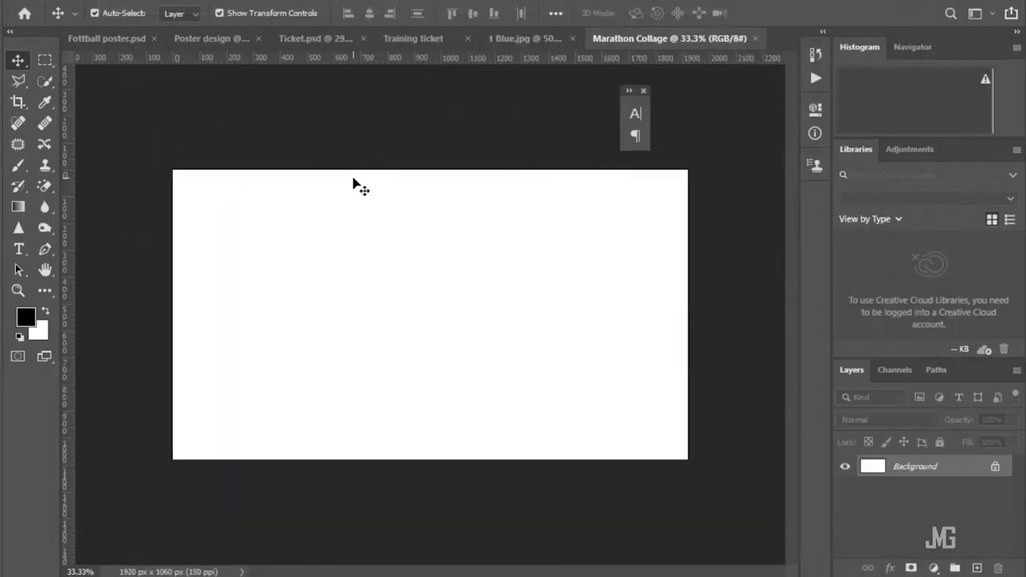
Add a Solid Color fill layer in blue 3f3eb5 and a horizontal guide near the top
{"action": "left_click", "coordinate": [933, 568]}
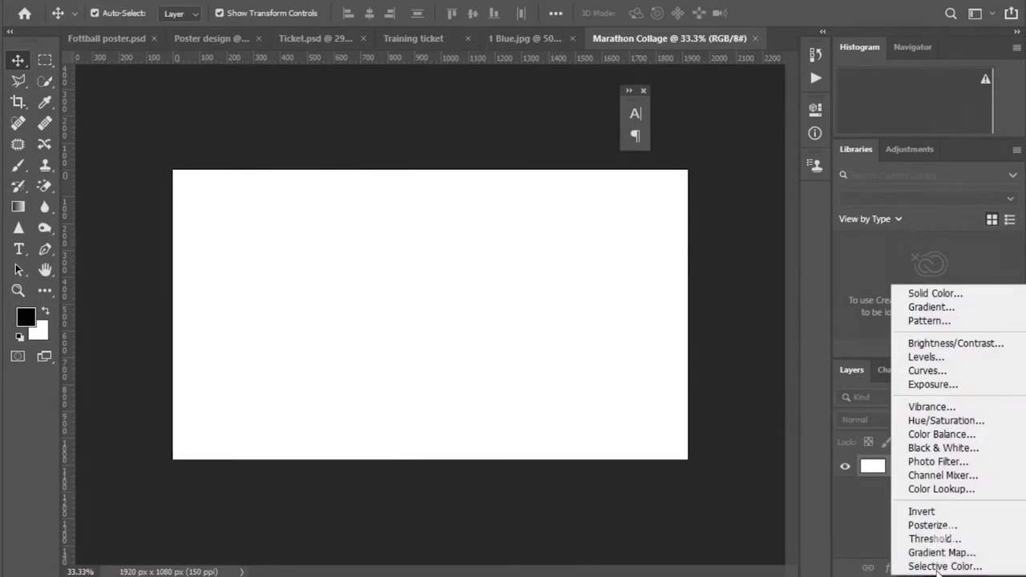
{"action": "left_click", "coordinate": [905, 294]}
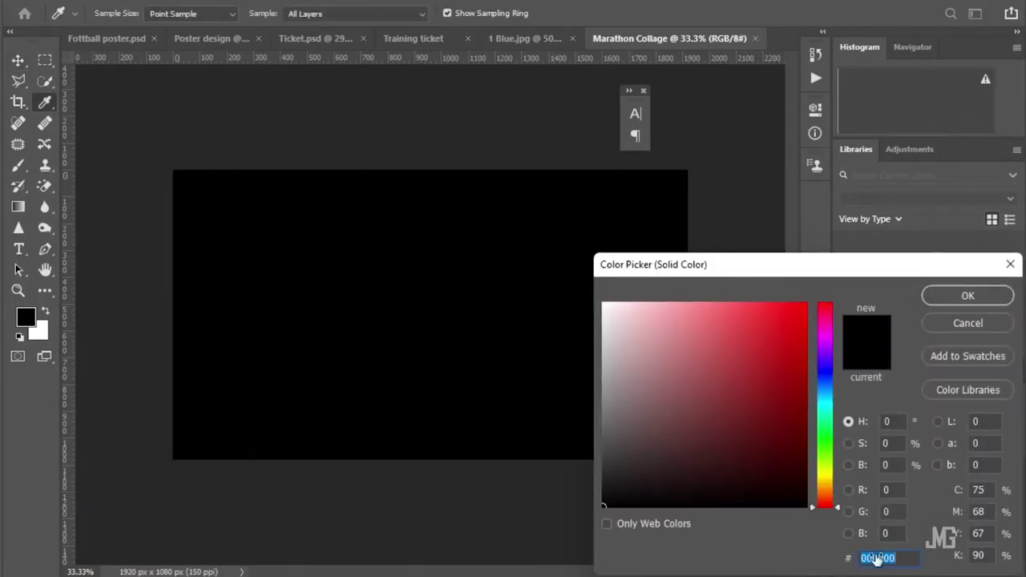
{"action": "type", "text": "3f3eb5"}
{"action": "left_click", "coordinate": [962, 294]}
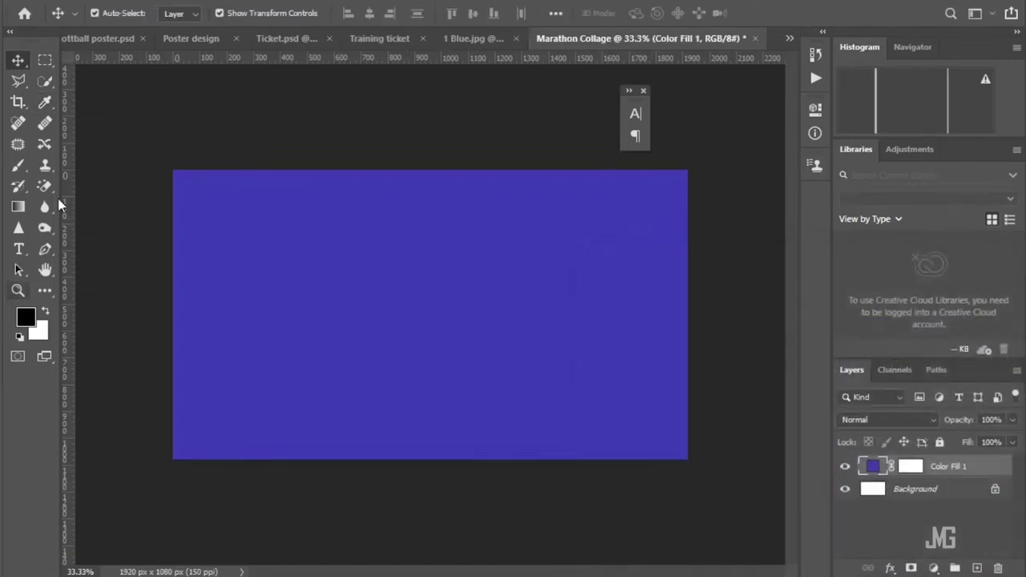
{"action": "left_click_drag", "start_coordinate": [230, 57], "coordinate": [270, 198]}
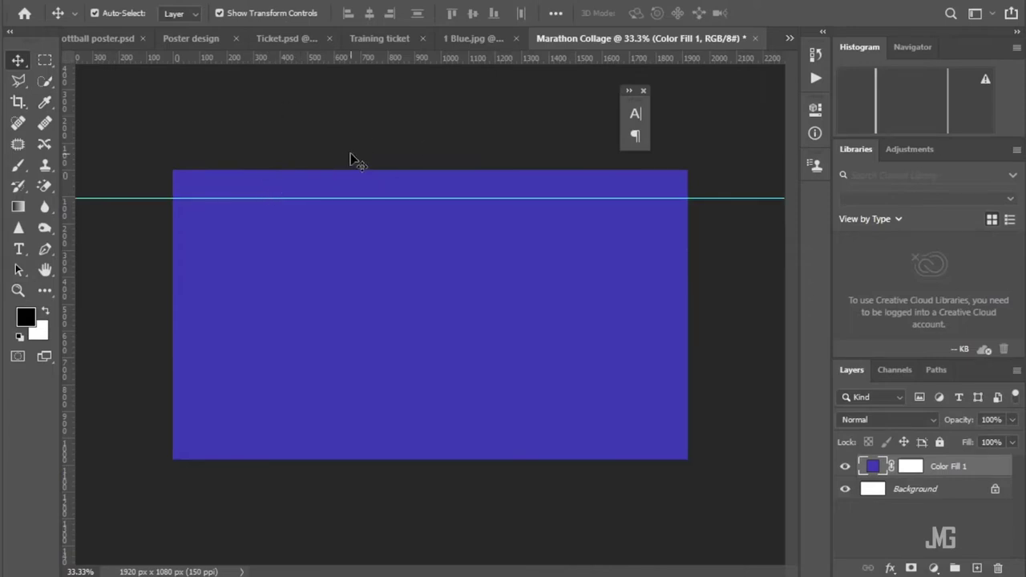
Move the top guide up to the margin, keeping the blue fill layer intact
{"action": "key", "text": "ctrl+r"}
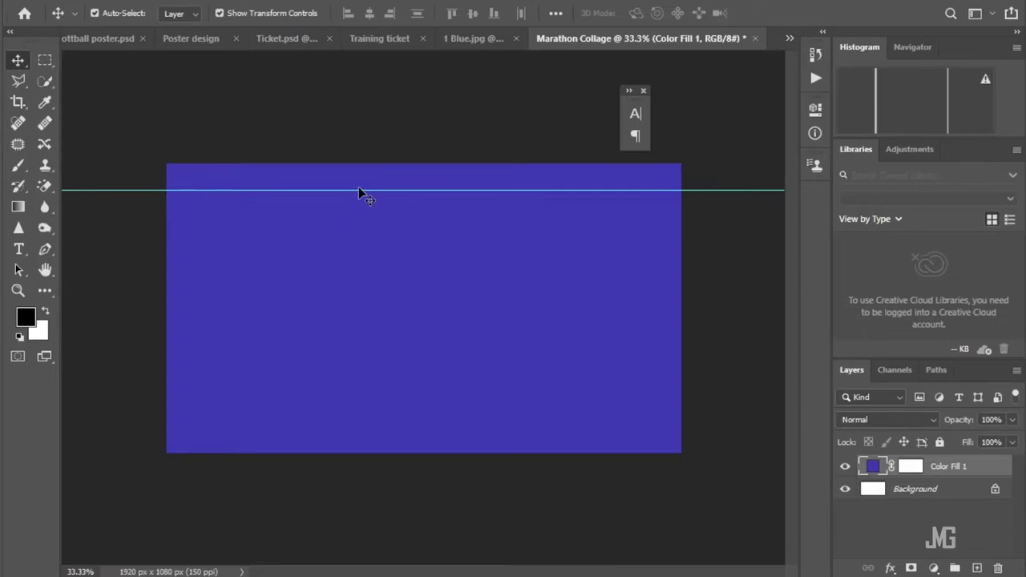
{"action": "key", "text": "Delete"}
{"action": "key", "text": "ctrl+z"}
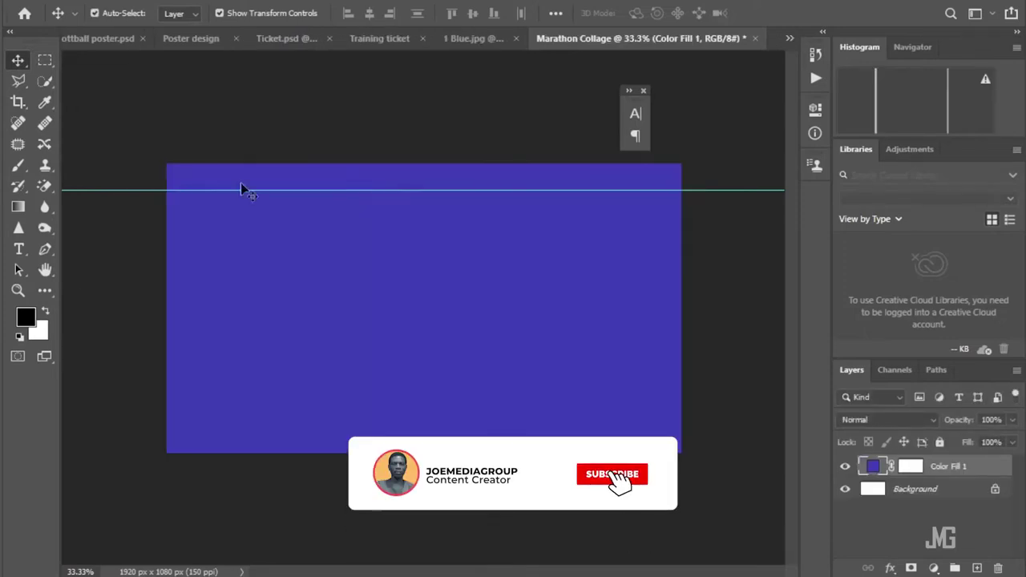
{"action": "left_click_drag", "start_coordinate": [250, 190], "coordinate": [251, 181]}
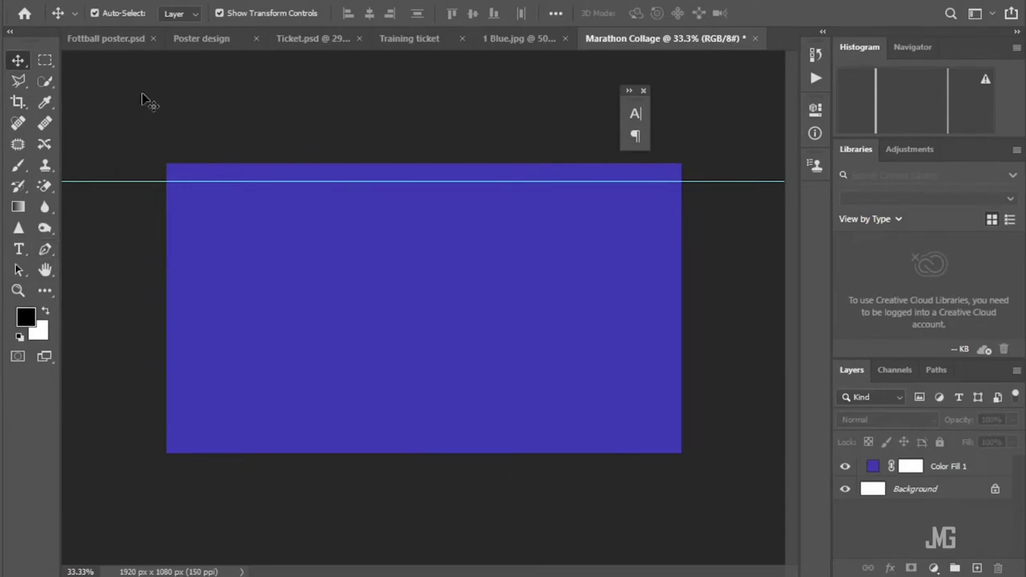
{"action": "key", "text": "ctrl+r"}
Add left, right and bottom margin guides plus a vertical column guide at about 855 px
{"action": "left_click_drag", "start_coordinate": [66, 237], "coordinate": [189, 253]}
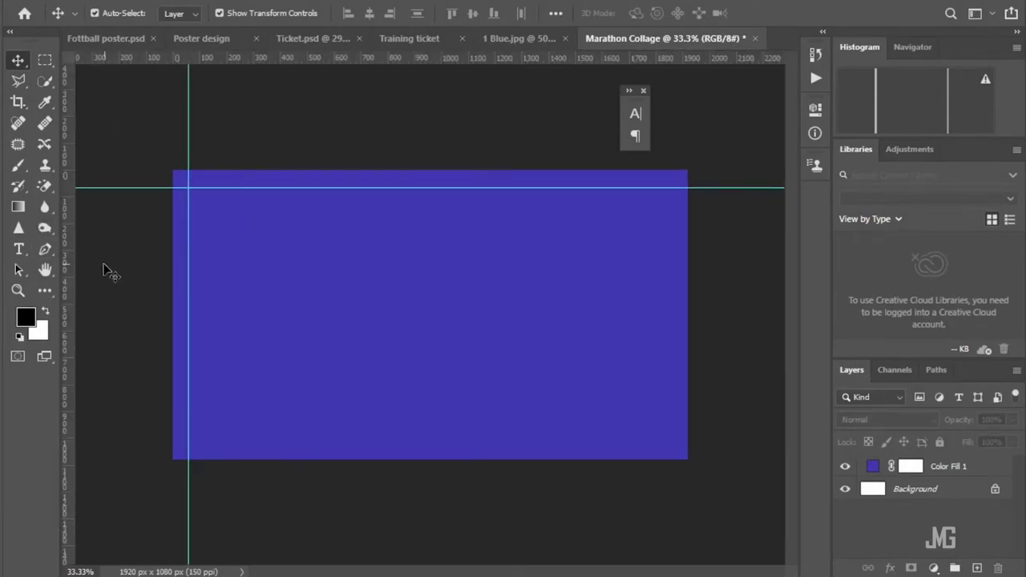
{"action": "mouse_move", "coordinate": [67, 256]}
{"action": "left_mouse_down"}
{"action": "mouse_move", "coordinate": [774, 317]}
{"action": "mouse_move", "coordinate": [672, 305]}
{"action": "left_mouse_up"}
{"action": "mouse_move", "coordinate": [434, 58]}
{"action": "left_mouse_down"}
{"action": "mouse_move", "coordinate": [435, 457]}
{"action": "mouse_move", "coordinate": [437, 446]}
{"action": "left_mouse_up"}
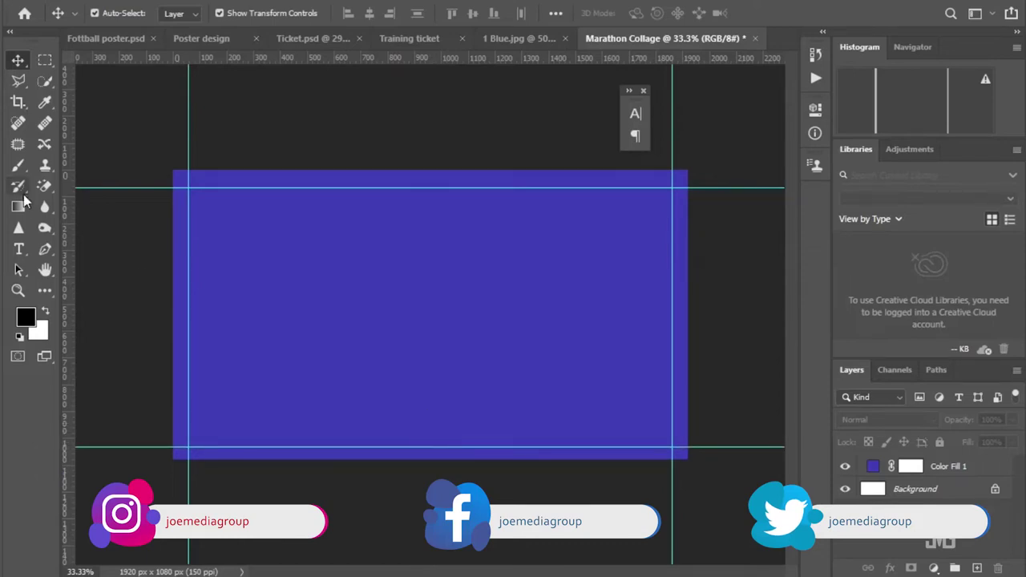
{"action": "left_click_drag", "start_coordinate": [69, 212], "coordinate": [388, 215]}
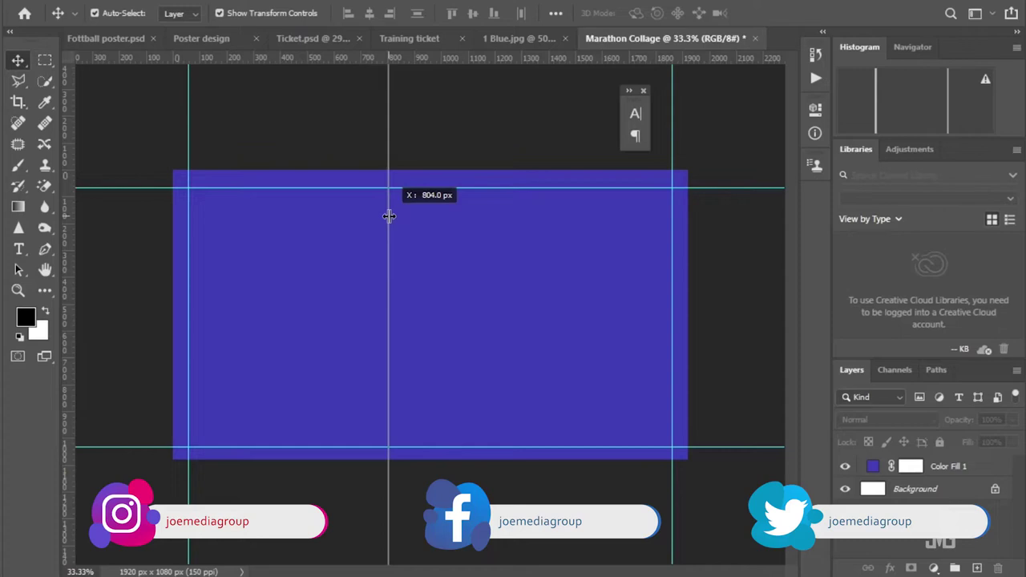
{"action": "left_click_drag", "start_coordinate": [389, 216], "coordinate": [404, 214]}
{"action": "left_click_drag", "start_coordinate": [408, 215], "coordinate": [409, 216]}
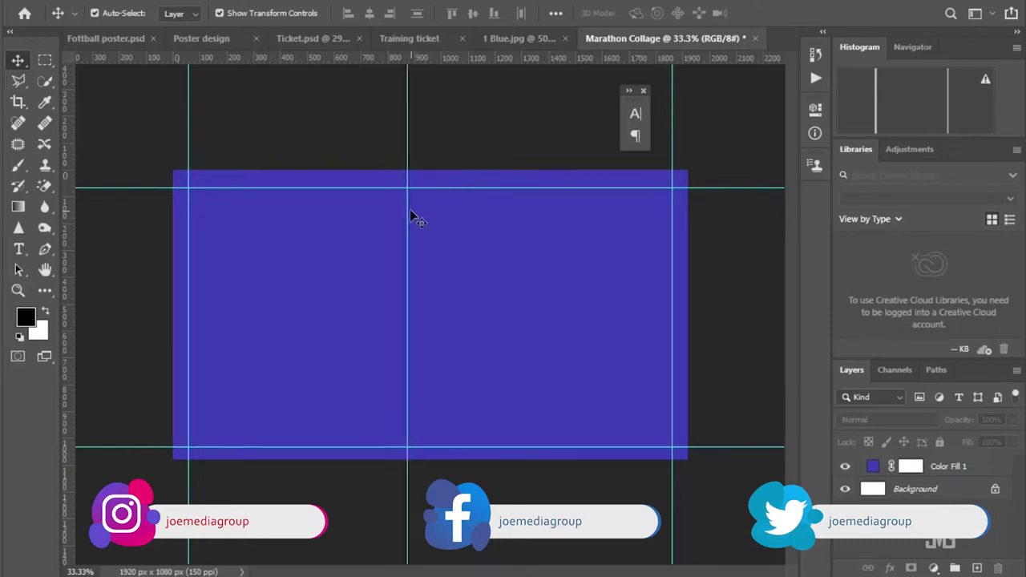
{"action": "key", "text": "u"}
{"action": "left_click", "coordinate": [44, 289]}
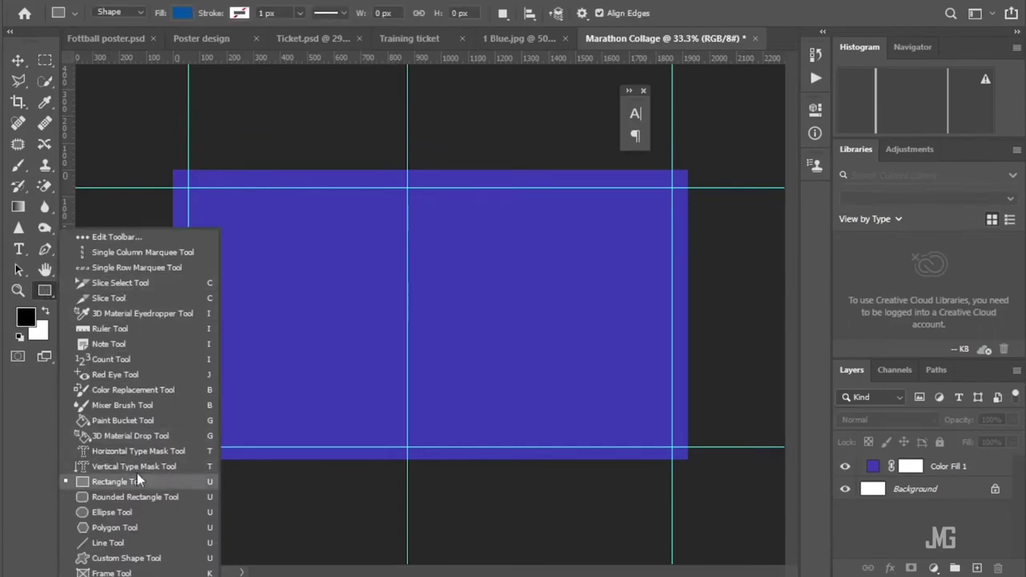
Draw the tall left rectangle and the wide top-right rectangle between the guides
{"action": "left_click", "coordinate": [140, 481]}
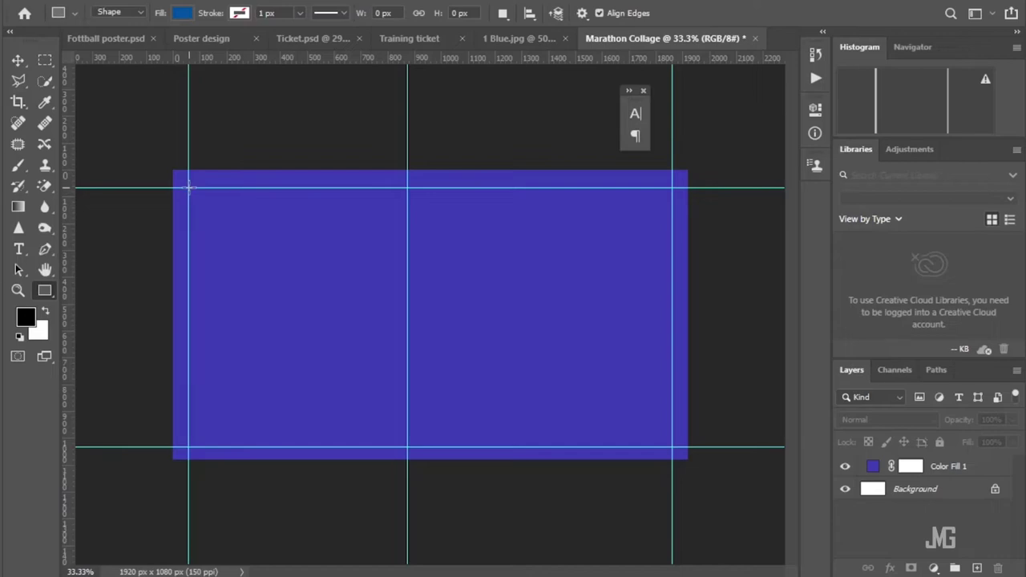
{"action": "left_click_drag", "start_coordinate": [189, 188], "coordinate": [408, 443]}
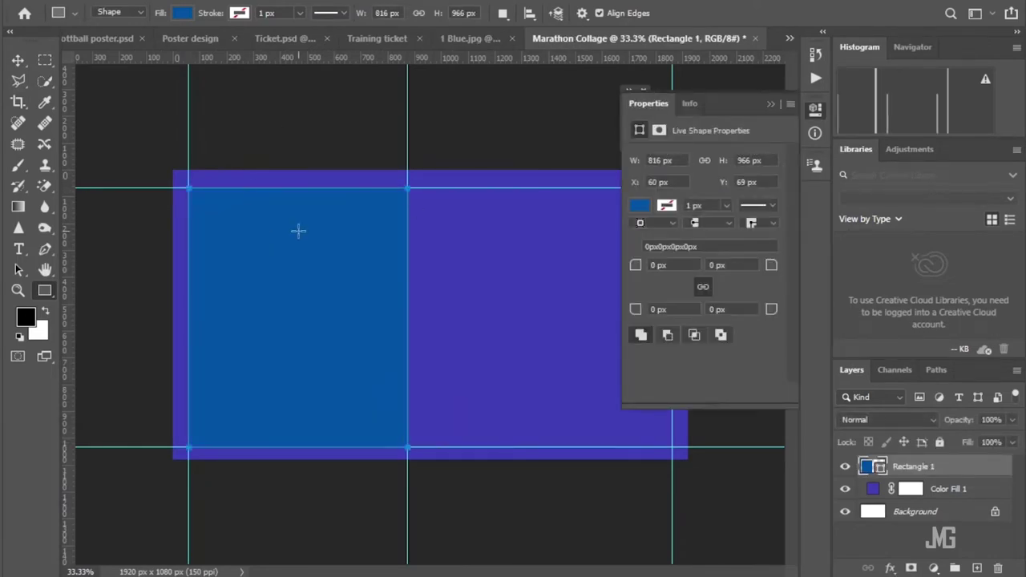
{"action": "left_click", "coordinate": [770, 104]}
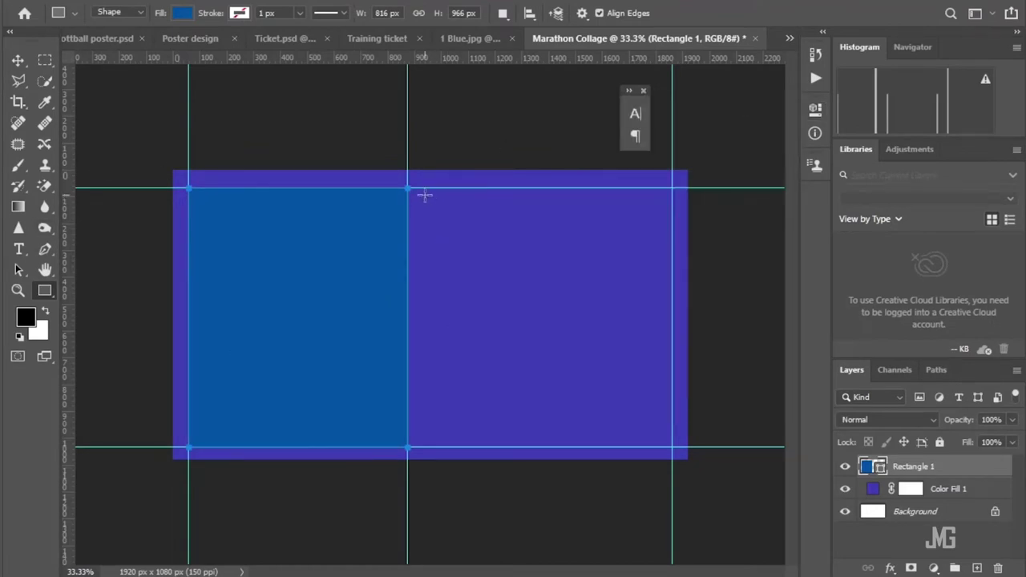
{"action": "left_click_drag", "start_coordinate": [428, 188], "coordinate": [672, 299]}
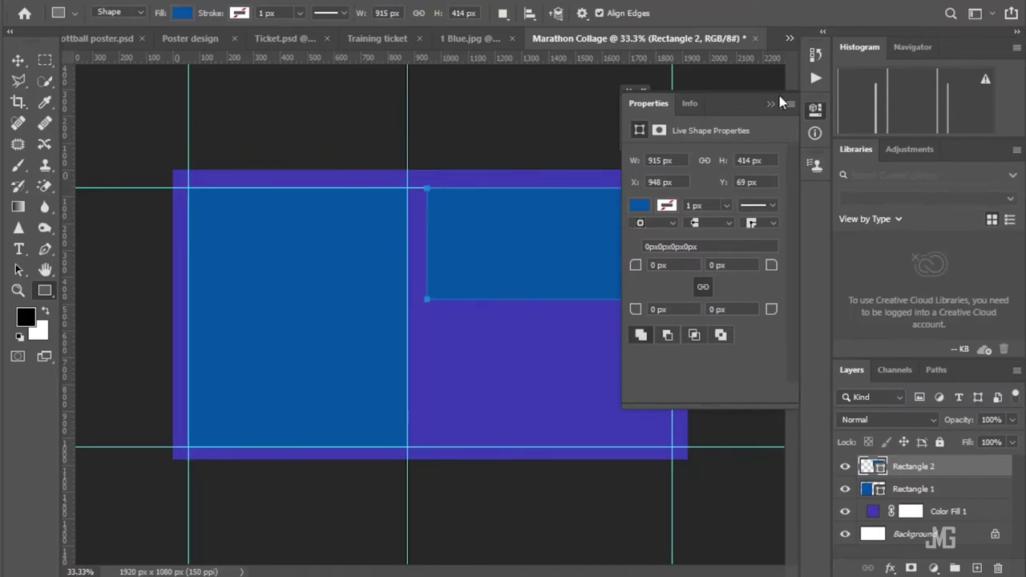
{"action": "left_click", "coordinate": [771, 103]}
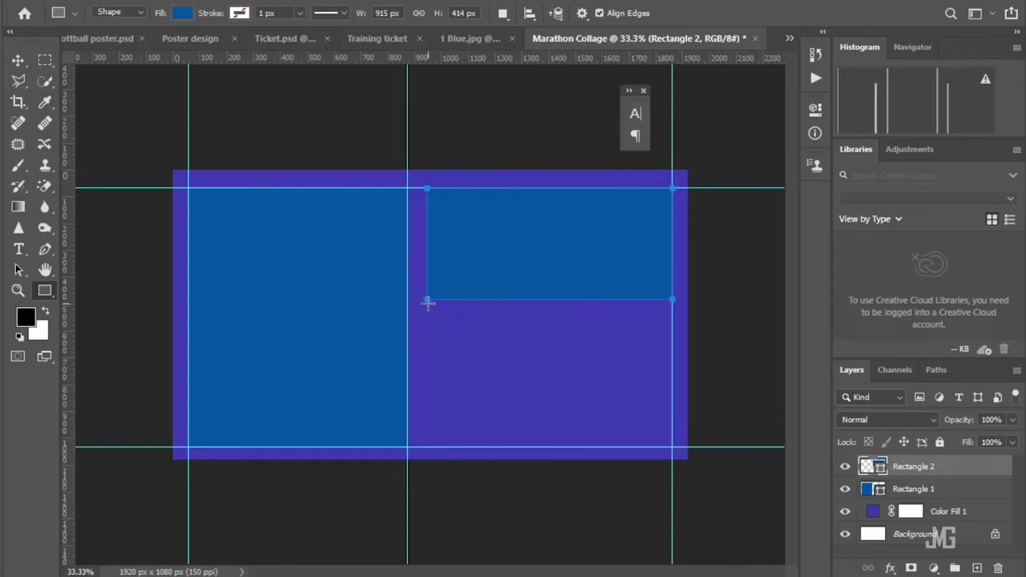
Draw a 423 px-wide lower rectangle and duplicate it into the lower-right cell
{"action": "left_click_drag", "start_coordinate": [67, 230], "coordinate": [427, 241]}
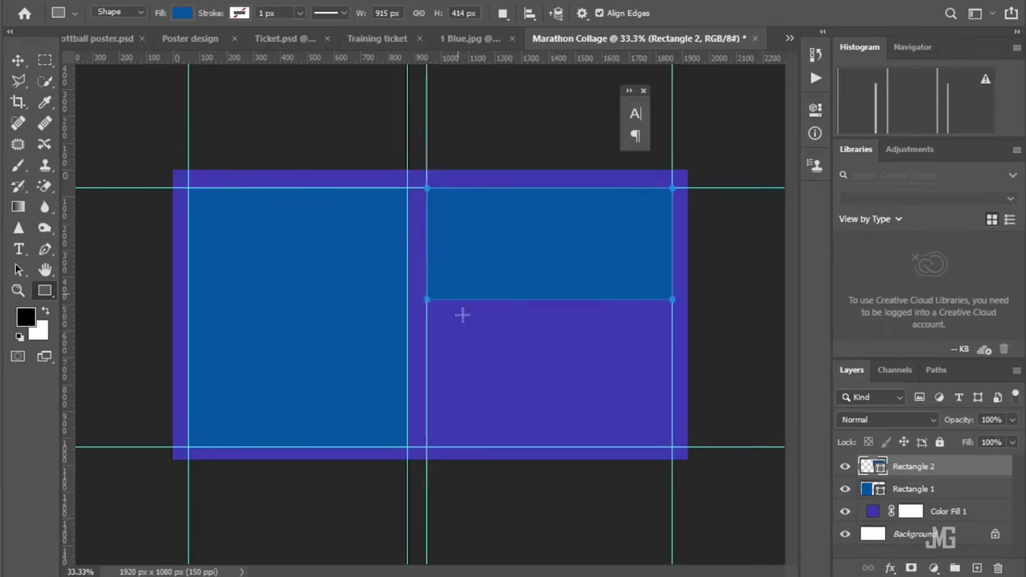
{"action": "left_click_drag", "start_coordinate": [427, 313], "coordinate": [531, 445]}
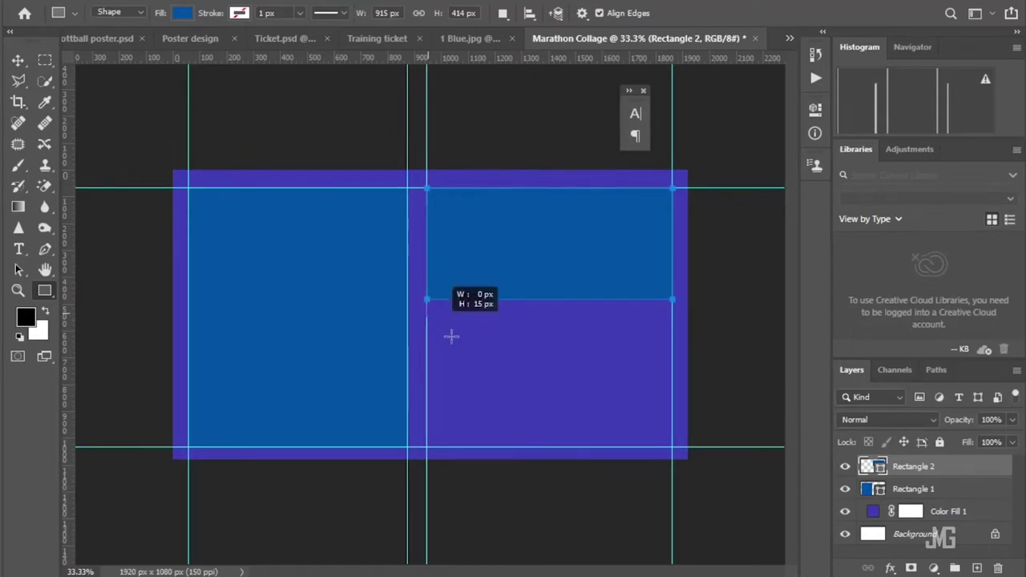
{"action": "left_click_drag", "start_coordinate": [530, 446], "coordinate": [539, 445]}
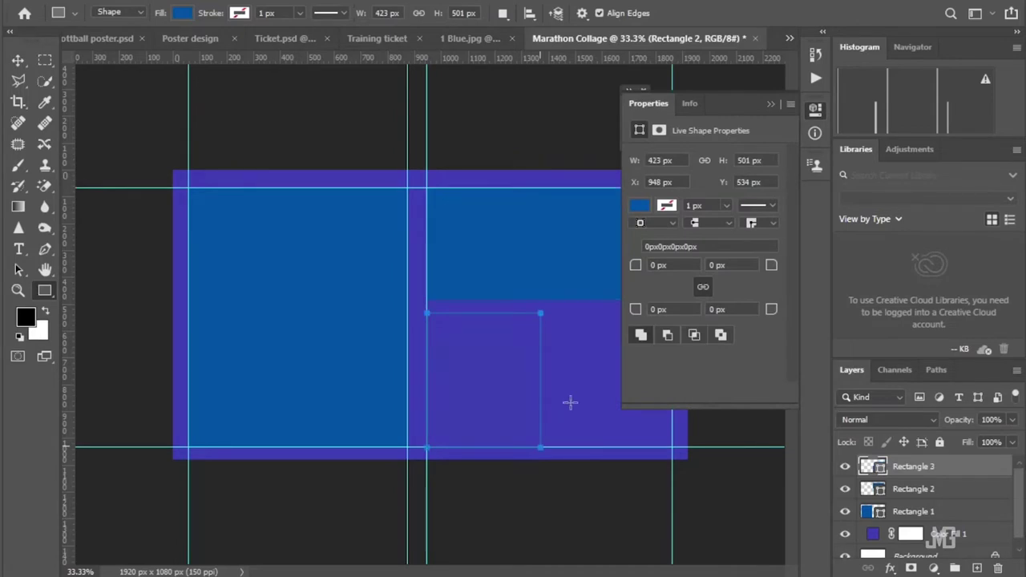
{"action": "left_click", "coordinate": [790, 95]}
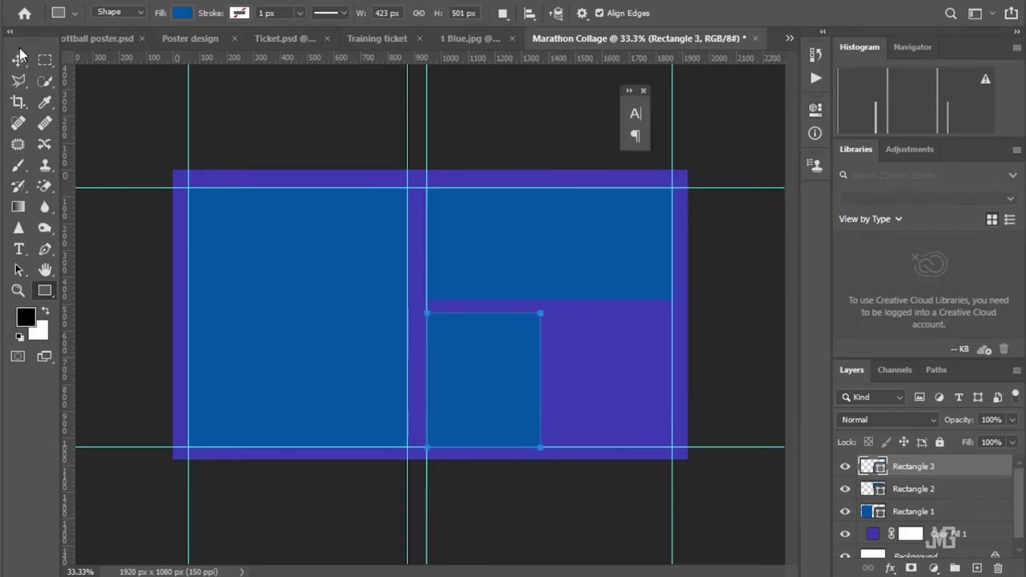
{"action": "left_click", "coordinate": [18, 60]}
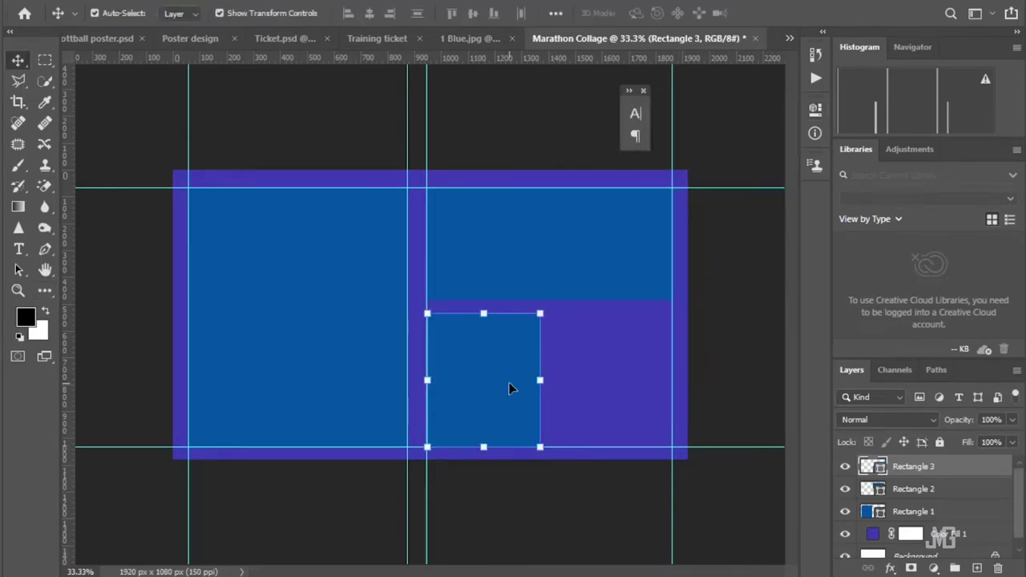
{"action": "key", "text": "ctrl+j"}
{"action": "left_click_drag", "start_coordinate": [504, 372], "coordinate": [616, 377]}
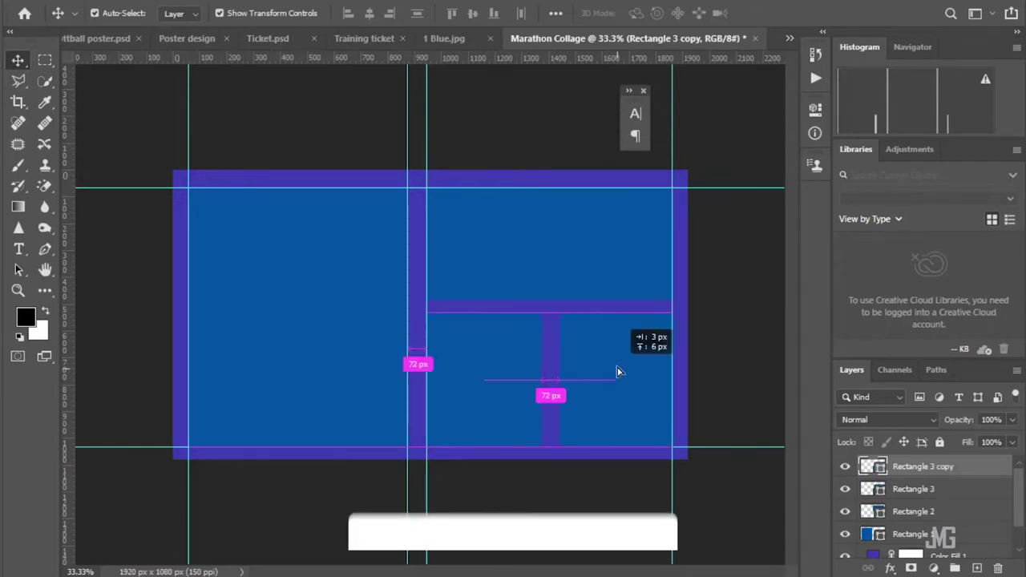
{"action": "left_click_drag", "start_coordinate": [616, 377], "coordinate": [615, 373]}
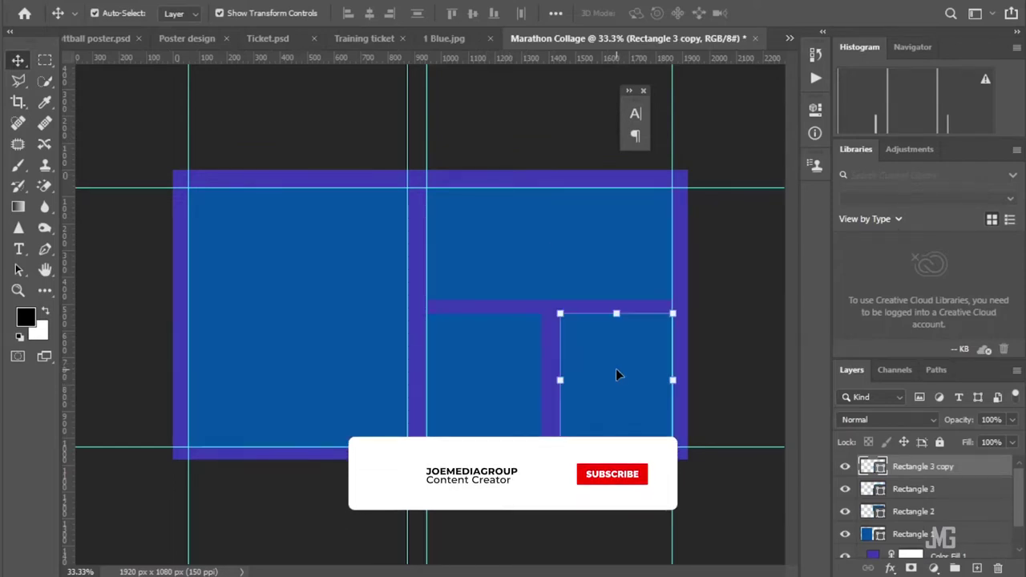
{"action": "left_click", "coordinate": [499, 374], "text": "shift"}
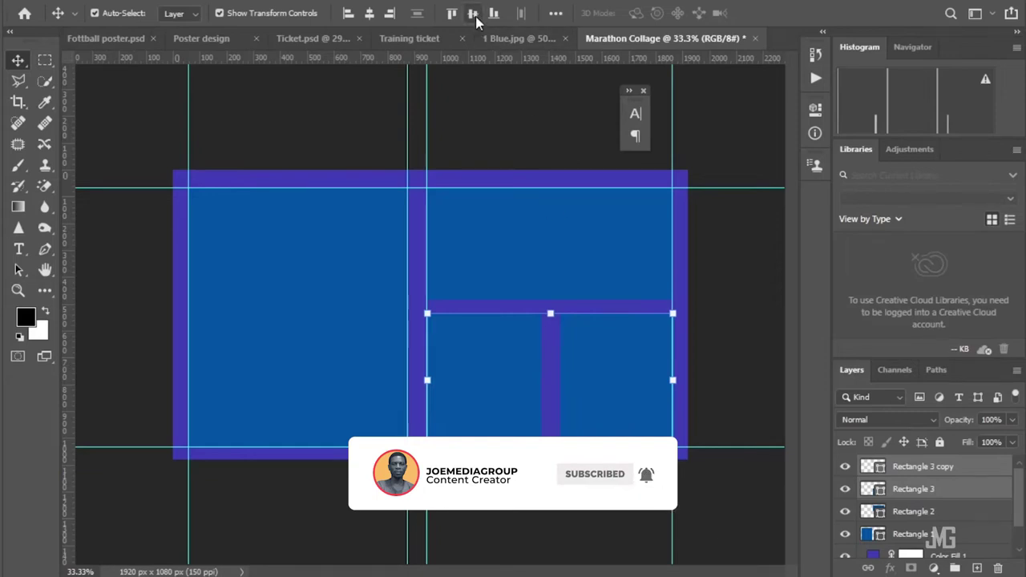
{"action": "left_click", "coordinate": [744, 315]}
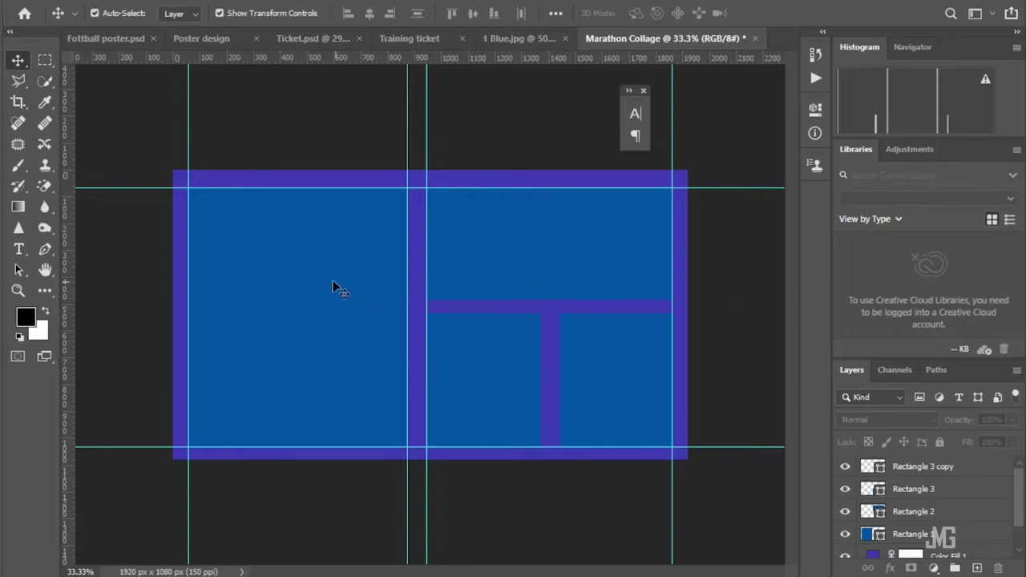
{"action": "left_click", "coordinate": [298, 267]}
Rename the Rectangle 1 layer to Cover, correcting the 'Covert' typo
{"action": "double_click", "coordinate": [917, 536]}
{"action": "type", "text": "d"}
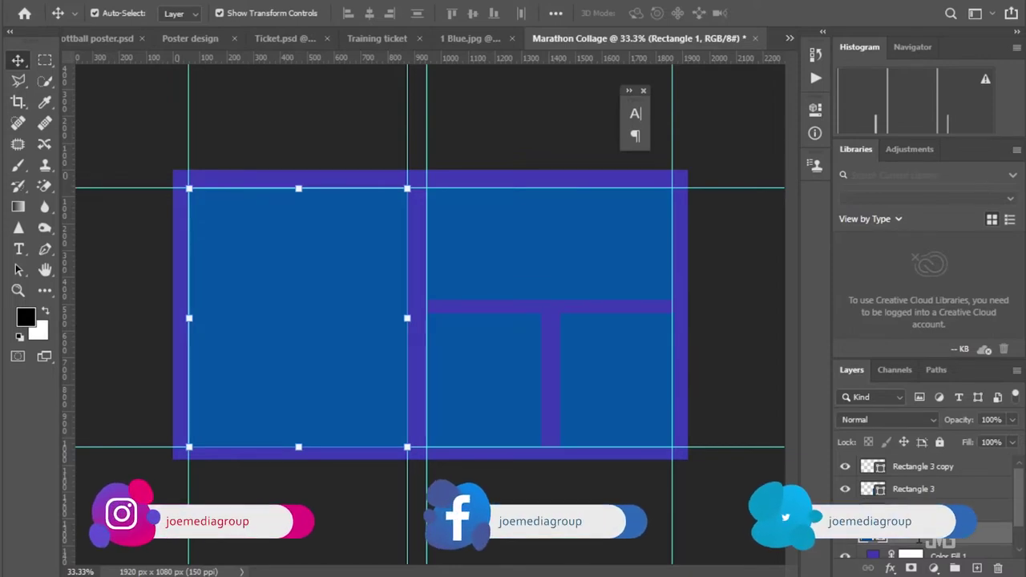
{"action": "left_click", "coordinate": [914, 511]}
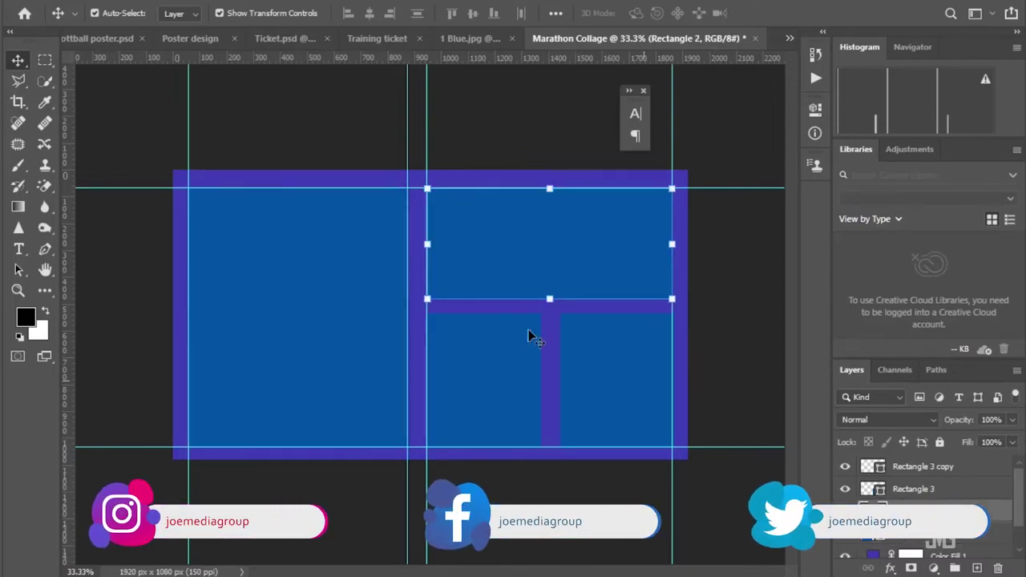
{"action": "scroll", "coordinate": [922, 489], "scroll_direction": "down", "scroll_amount": 1}
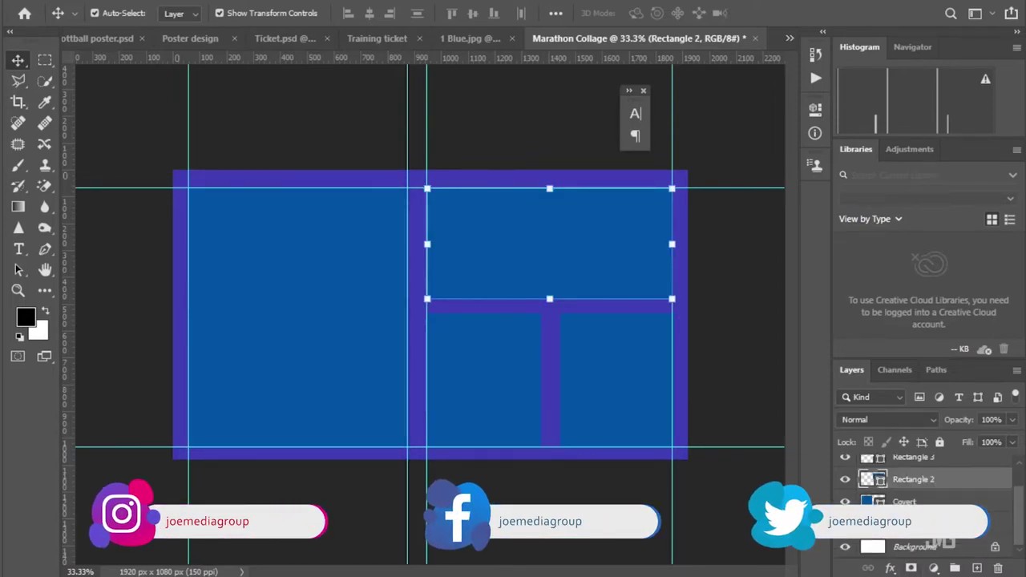
{"action": "left_click", "coordinate": [906, 501]}
{"action": "double_click", "coordinate": [906, 501]}
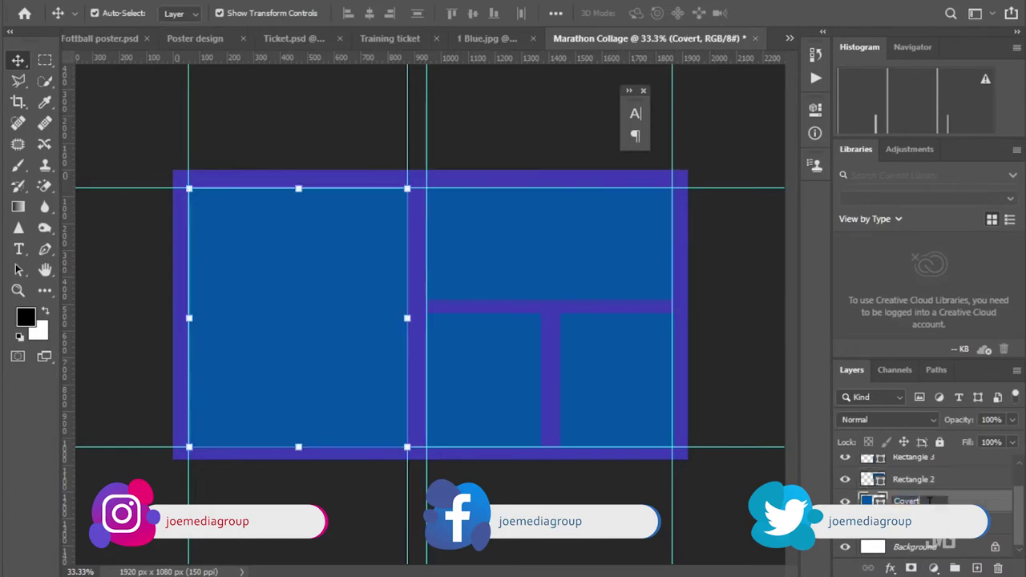
{"action": "left_click", "coordinate": [962, 480]}
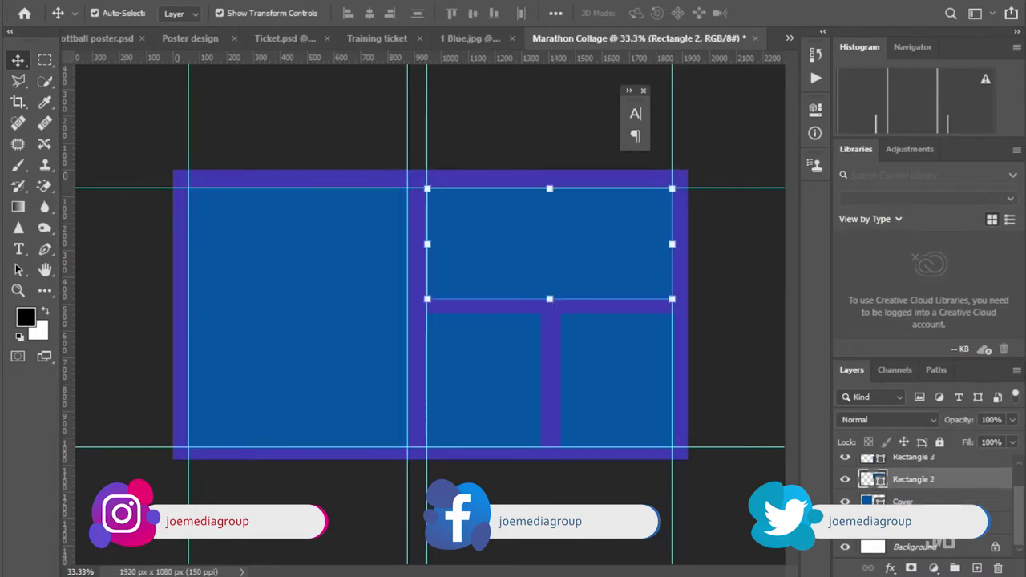
{"action": "left_click", "coordinate": [914, 501]}
{"action": "right_click", "coordinate": [913, 501]}
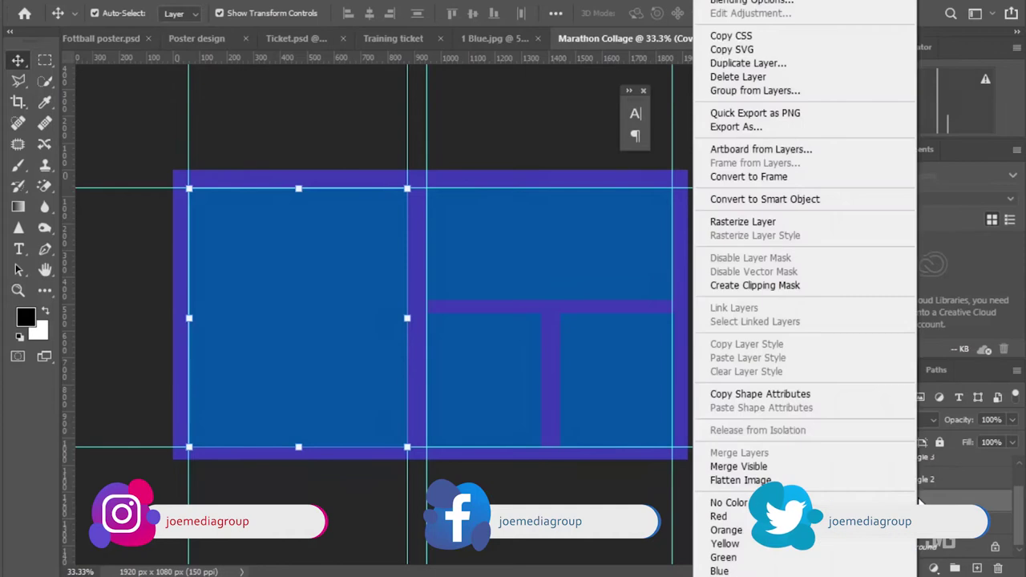
Convert the Cover layer to a smart object and open its contents as Cover.psb
{"action": "left_click", "coordinate": [786, 286]}
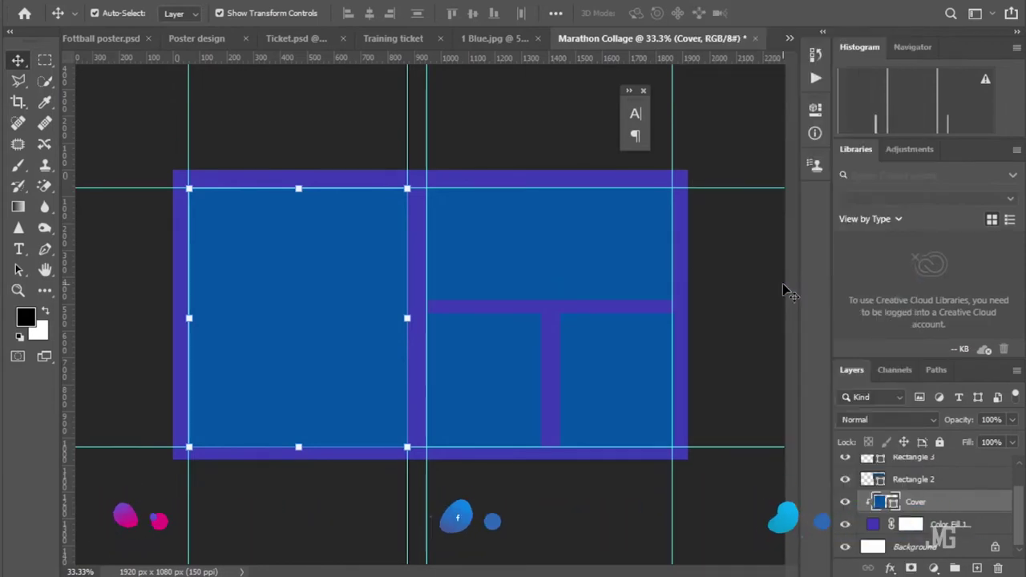
{"action": "key", "text": "ctrl+alt+g"}
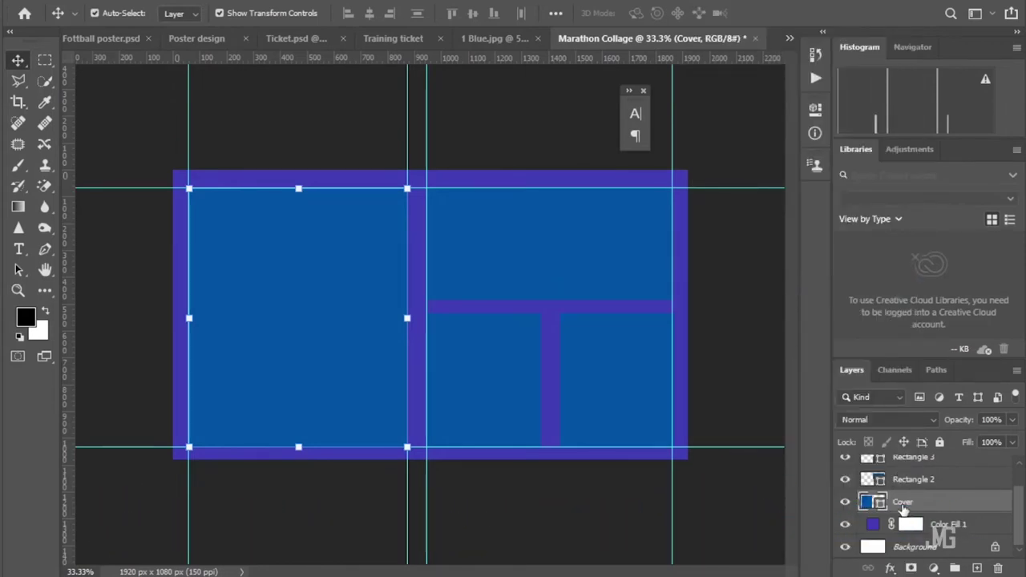
{"action": "right_click", "coordinate": [924, 505]}
{"action": "left_click", "coordinate": [827, 199]}
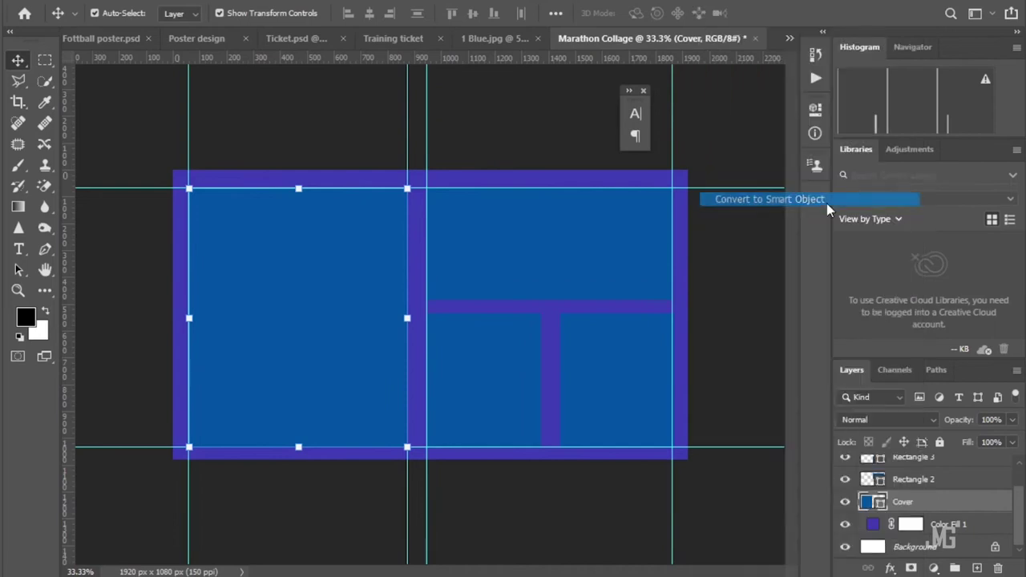
{"action": "double_click", "coordinate": [868, 502]}
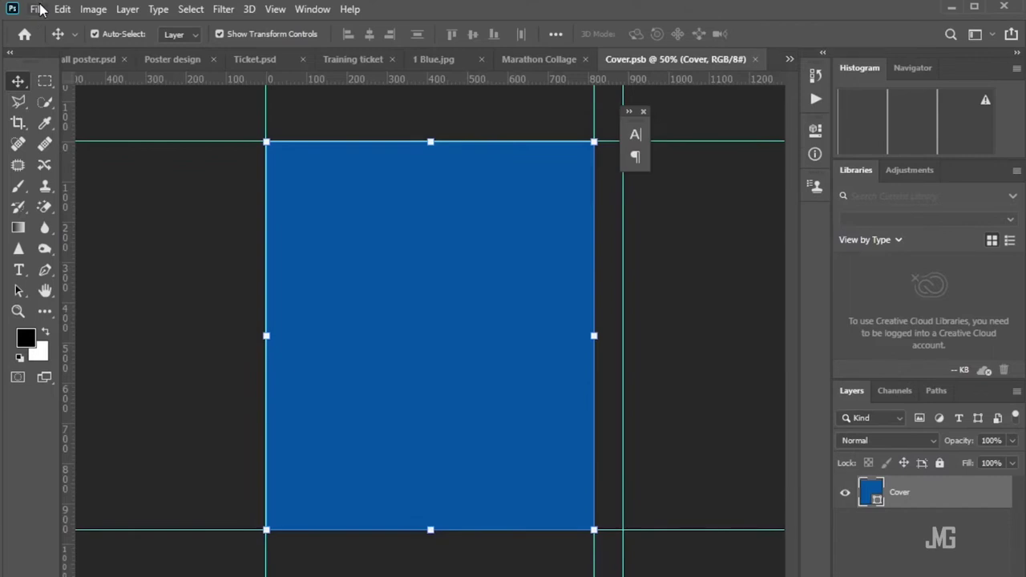
{"action": "left_click", "coordinate": [37, 9]}
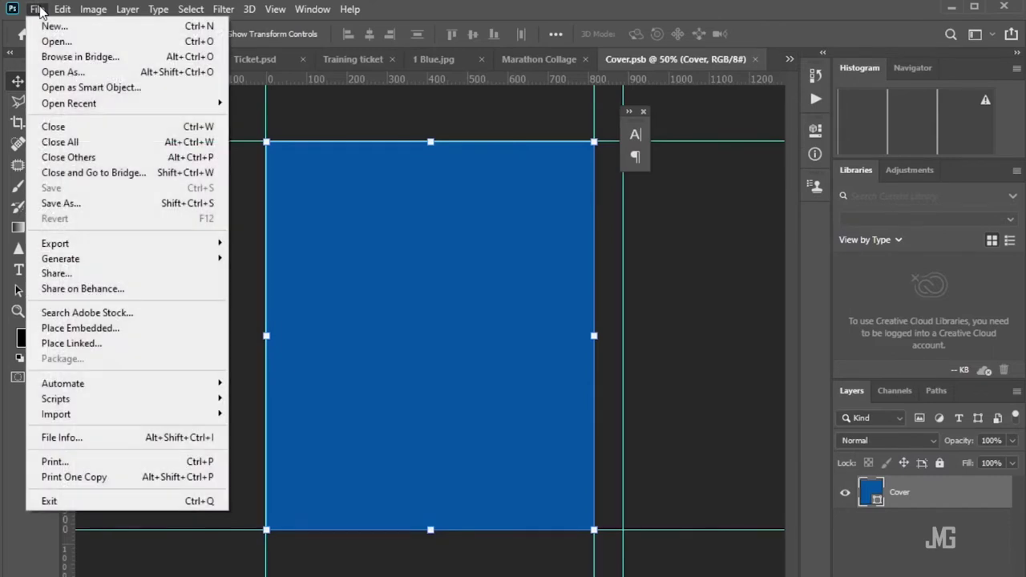
Place the 6-Ways-to-Make-Morning-Walks-a-Habit photo linked, scaled to about 57.3% to fill the panel
{"action": "left_click", "coordinate": [120, 340]}
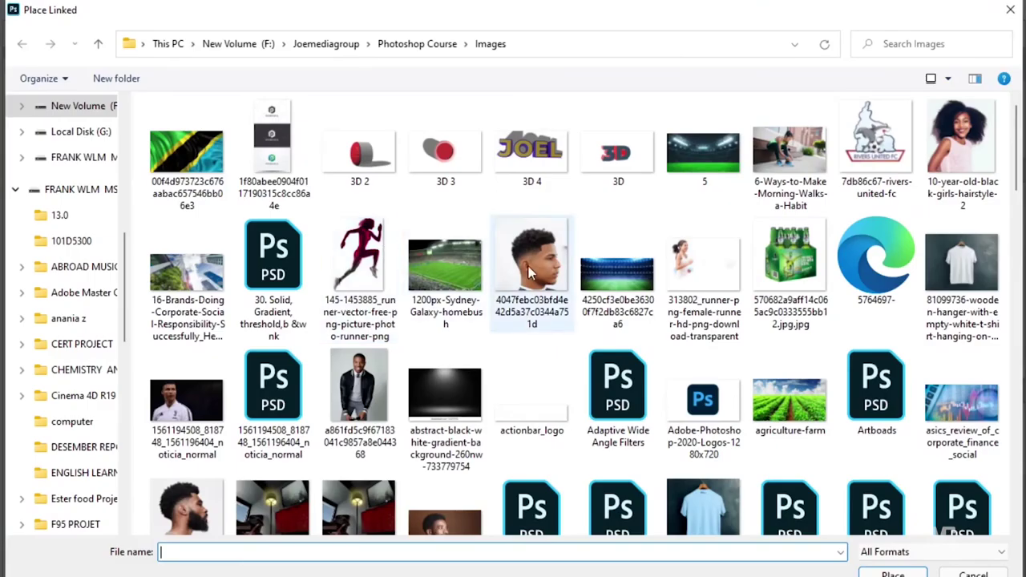
{"action": "double_click", "coordinate": [786, 161]}
{"action": "mouse_move", "coordinate": [610, 232]}
{"action": "left_mouse_down"}
{"action": "mouse_move", "coordinate": [673, 183]}
{"action": "mouse_move", "coordinate": [746, 89]}
{"action": "left_mouse_up"}
{"action": "left_click_drag", "start_coordinate": [553, 217], "coordinate": [481, 356]}
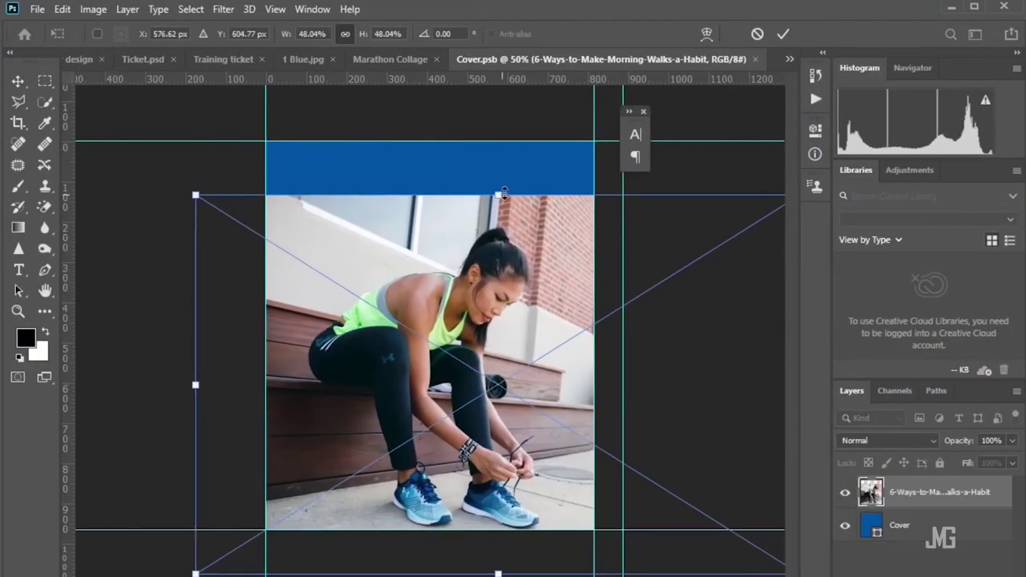
{"action": "left_click_drag", "start_coordinate": [501, 194], "coordinate": [504, 122]}
{"action": "left_click_drag", "start_coordinate": [462, 195], "coordinate": [467, 198]}
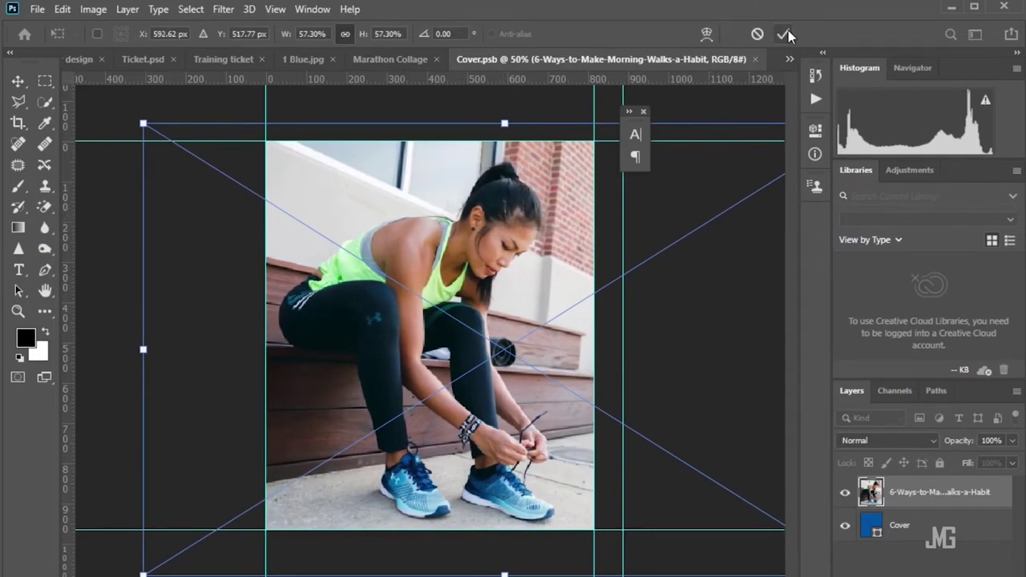
{"action": "left_click_drag", "start_coordinate": [483, 286], "coordinate": [480, 269]}
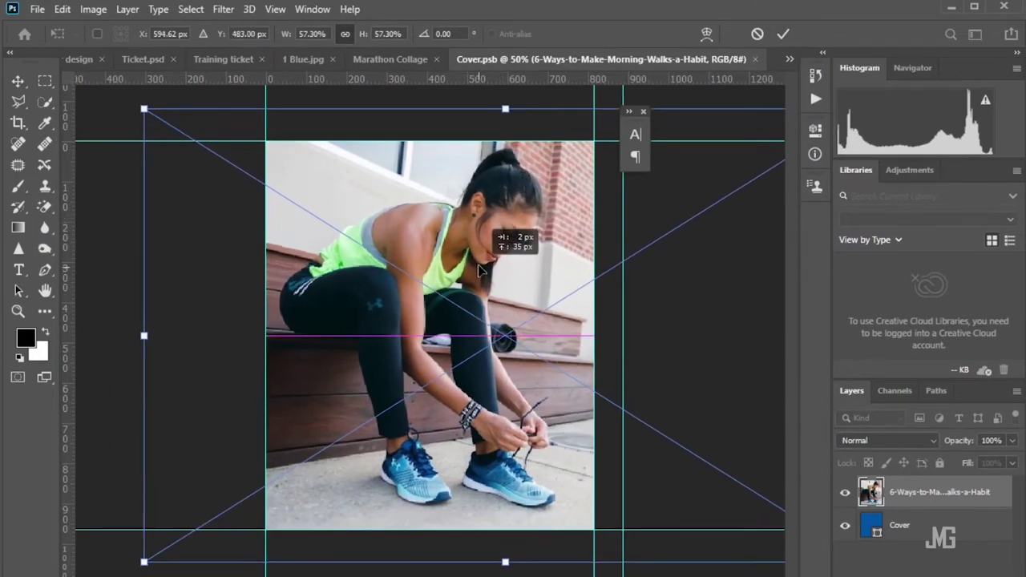
{"action": "left_click", "coordinate": [782, 34]}
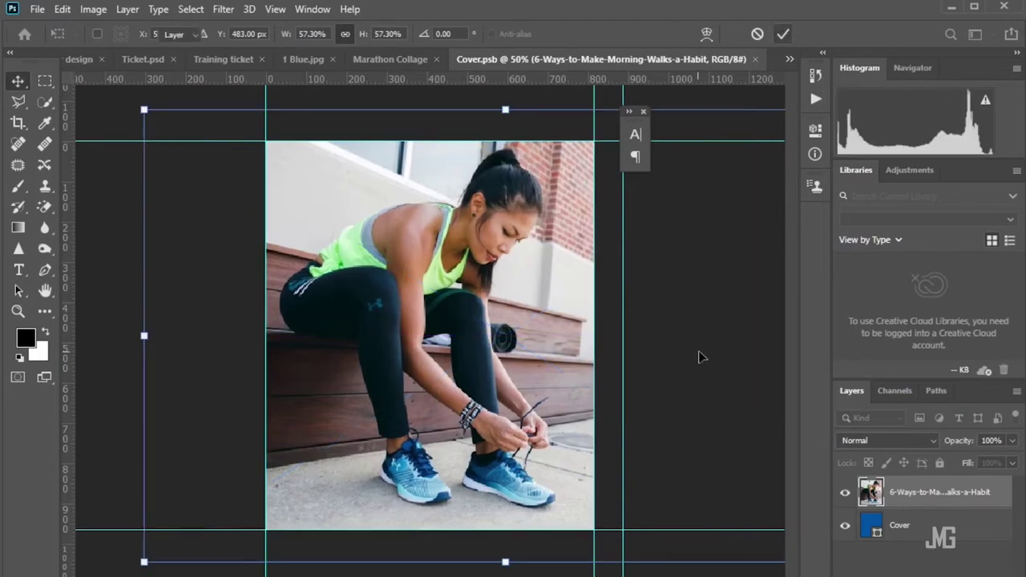
{"action": "left_click", "coordinate": [709, 334]}
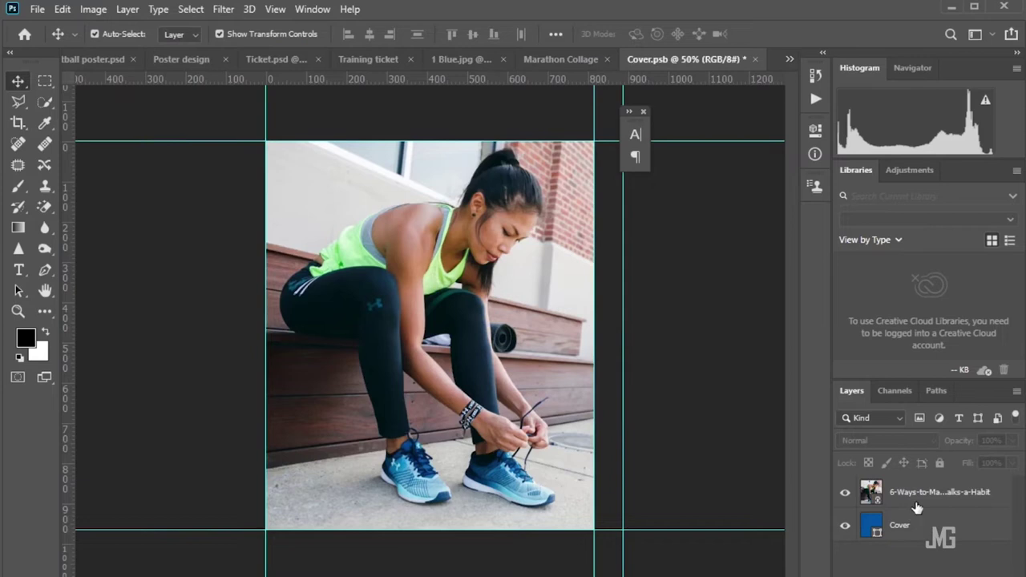
Clip the placed photo to the Cover shape layer
{"action": "left_click", "coordinate": [918, 499]}
{"action": "right_click", "coordinate": [919, 499]}
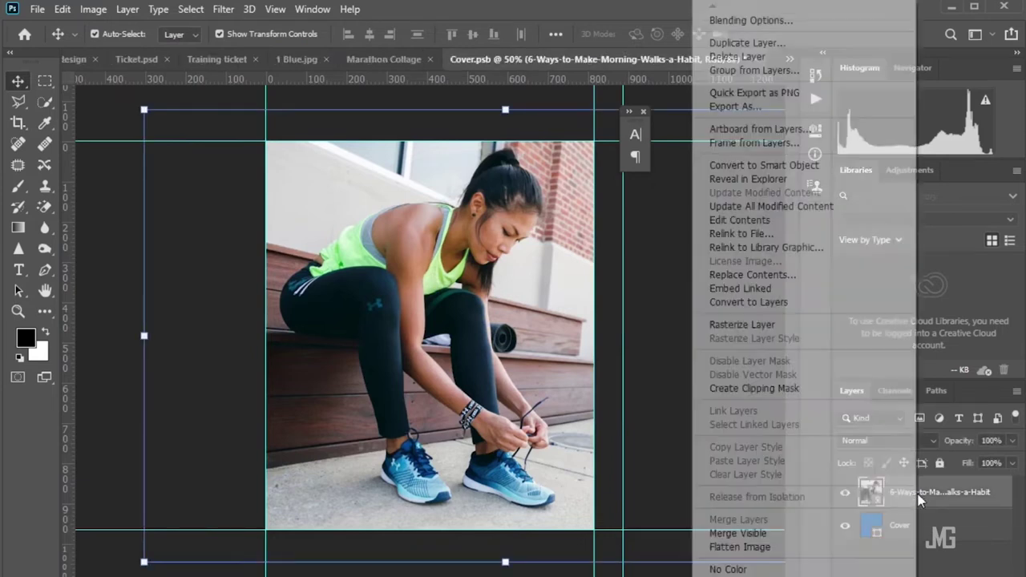
{"action": "left_click", "coordinate": [796, 388]}
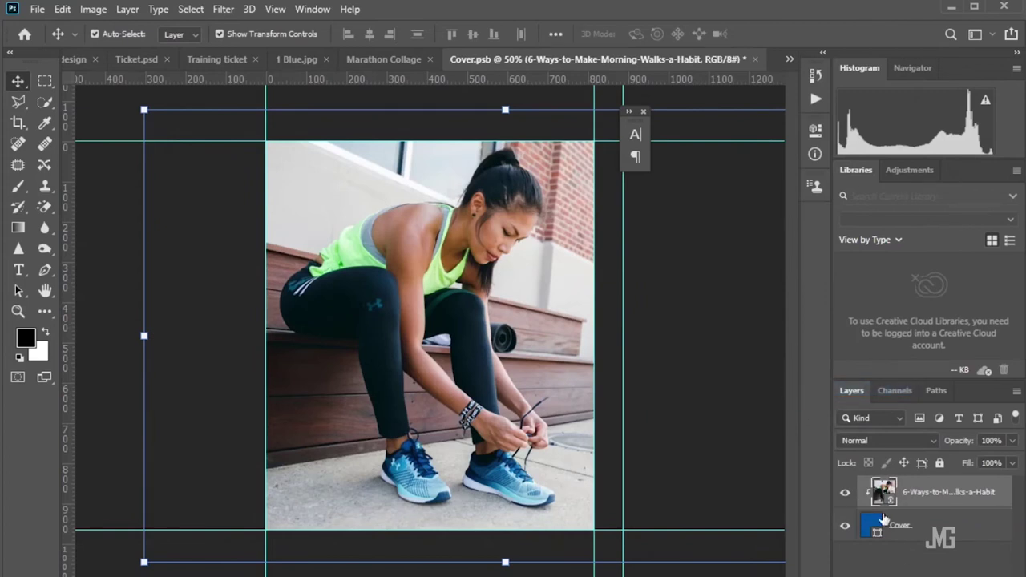
Give the Cover layer a 35 px white inside stroke as a frame
{"action": "left_click", "coordinate": [924, 531]}
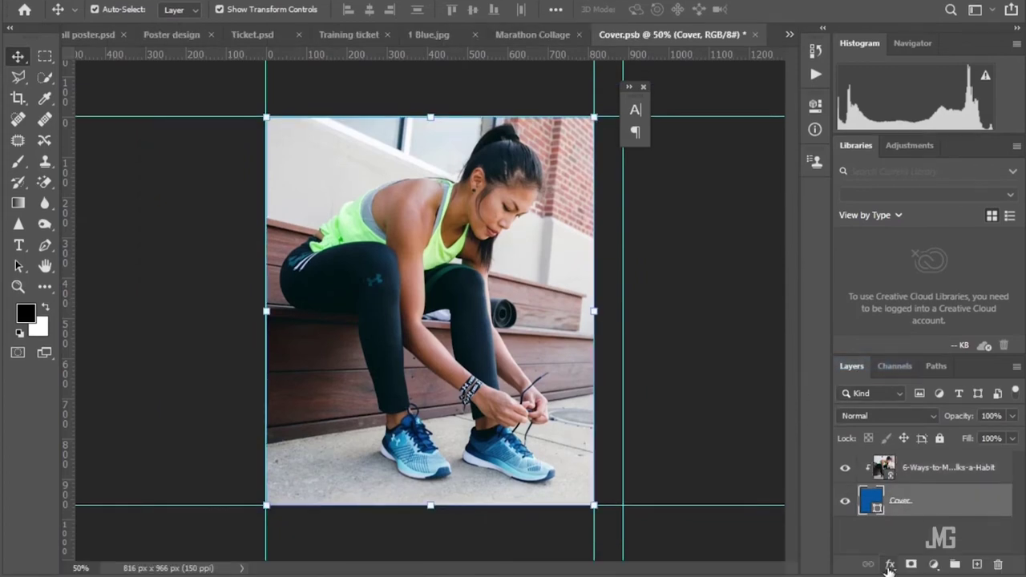
{"action": "left_click", "coordinate": [890, 565]}
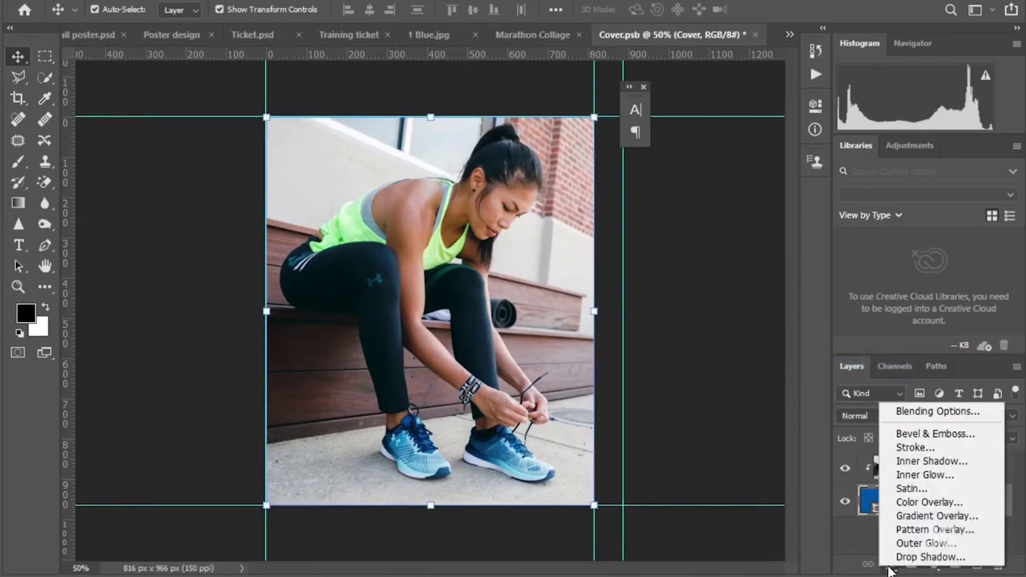
{"action": "left_click", "coordinate": [914, 448]}
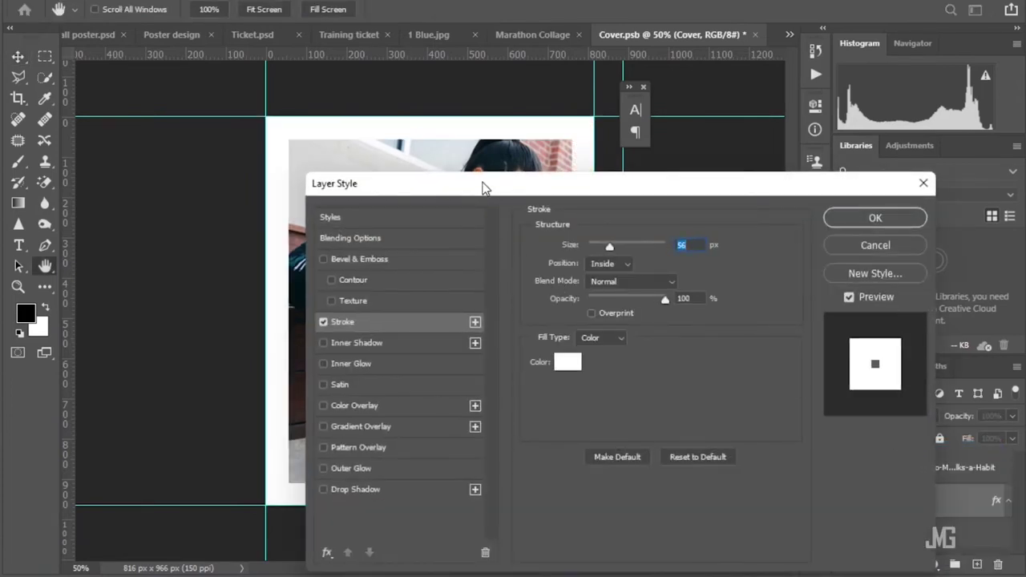
{"action": "left_click_drag", "start_coordinate": [484, 187], "coordinate": [678, 170]}
{"action": "left_click_drag", "start_coordinate": [805, 231], "coordinate": [800, 229]}
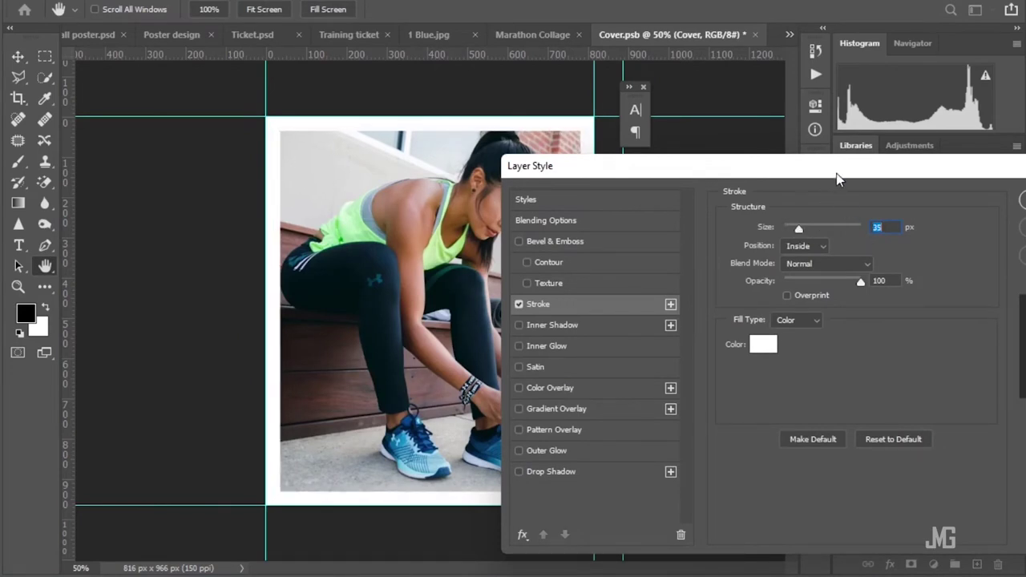
{"action": "left_click_drag", "start_coordinate": [836, 178], "coordinate": [539, 167]}
{"action": "left_click", "coordinate": [728, 193]}
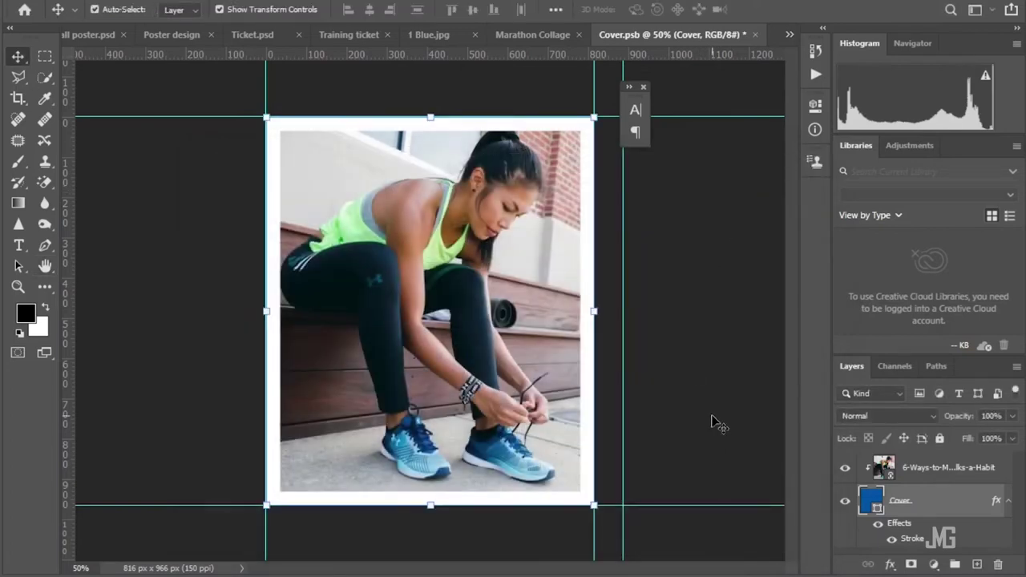
{"action": "left_click", "coordinate": [890, 563]}
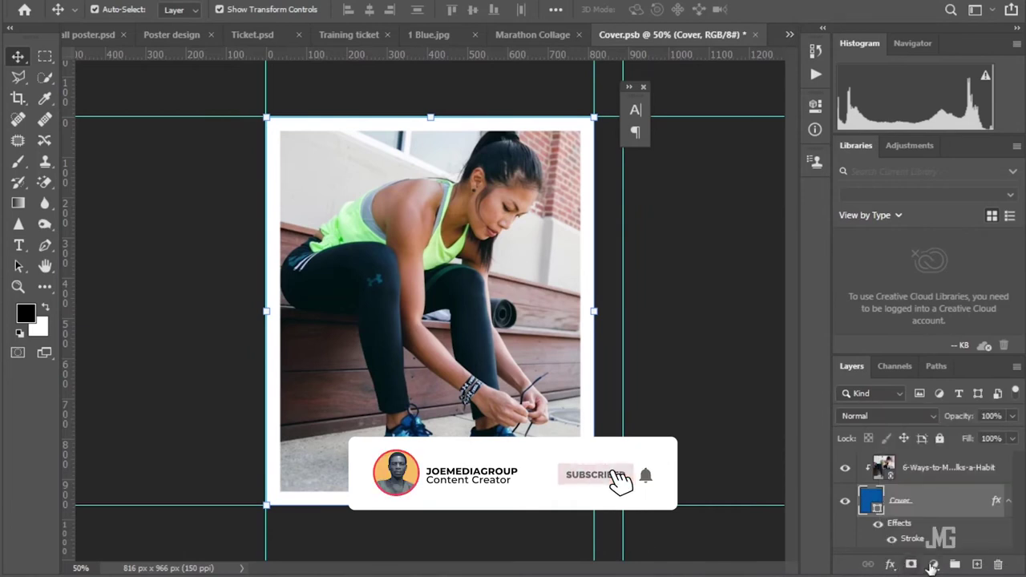
Add a Gradient Fill layer and drag it above the cover photo
{"action": "left_click", "coordinate": [934, 565]}
{"action": "left_click", "coordinate": [930, 293]}
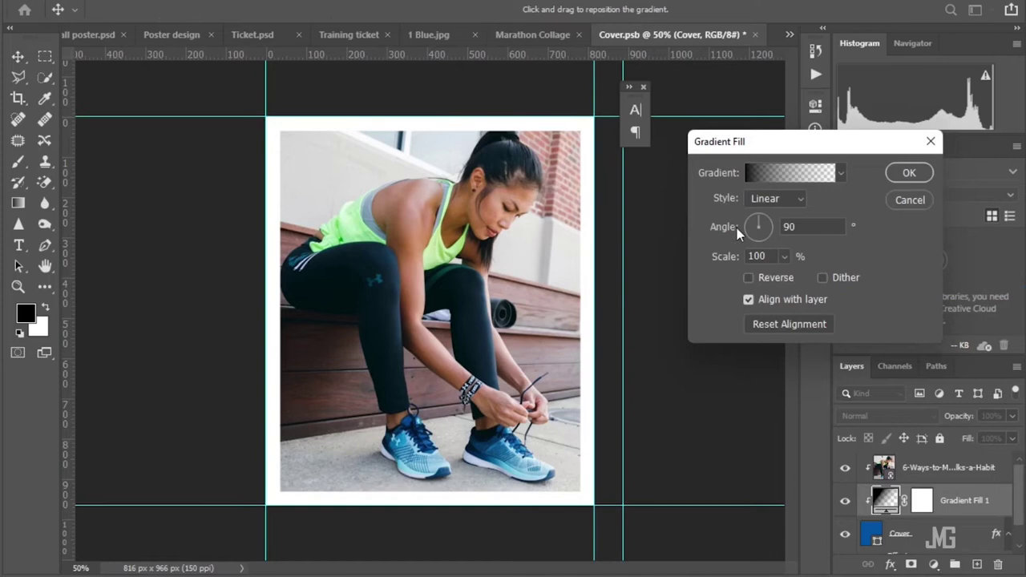
{"action": "left_click", "coordinate": [909, 174]}
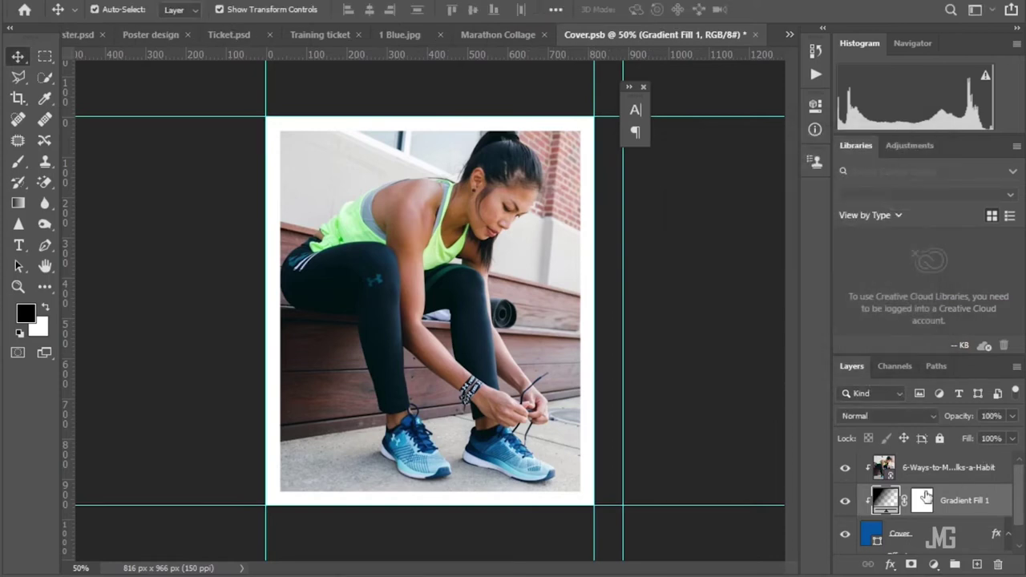
{"action": "left_click_drag", "start_coordinate": [952, 511], "coordinate": [939, 459]}
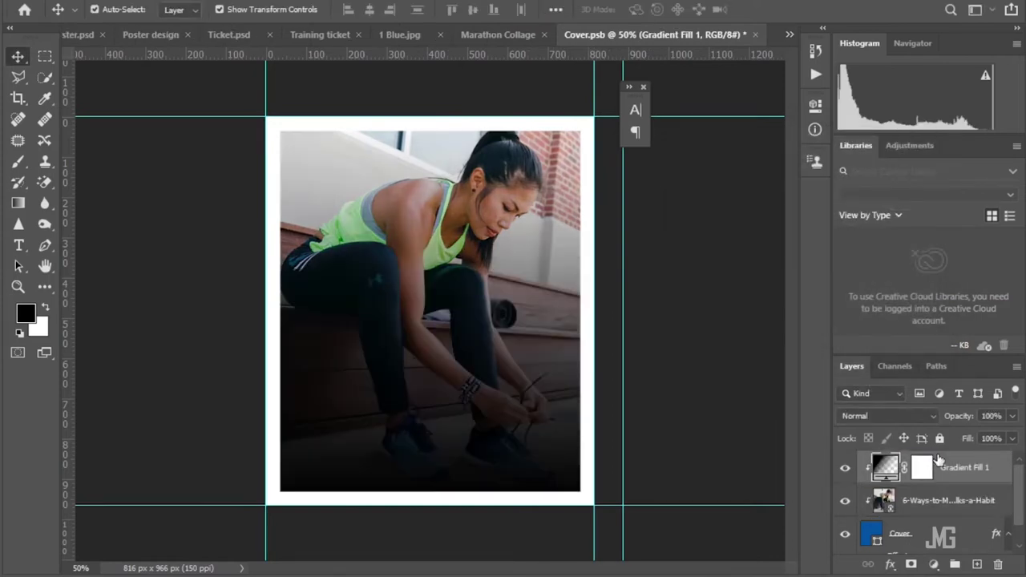
Edit the gradient to black-to-transparent, moving the black stop to 66% and the transparent stop toward the middle
{"action": "double_click", "coordinate": [886, 467]}
{"action": "left_click", "coordinate": [761, 172]}
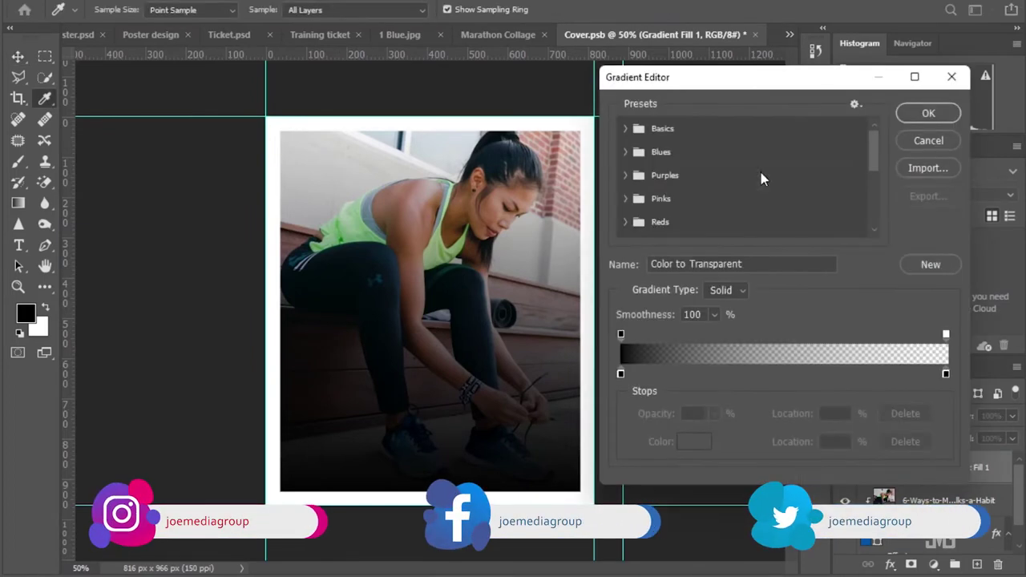
{"action": "left_click", "coordinate": [945, 373]}
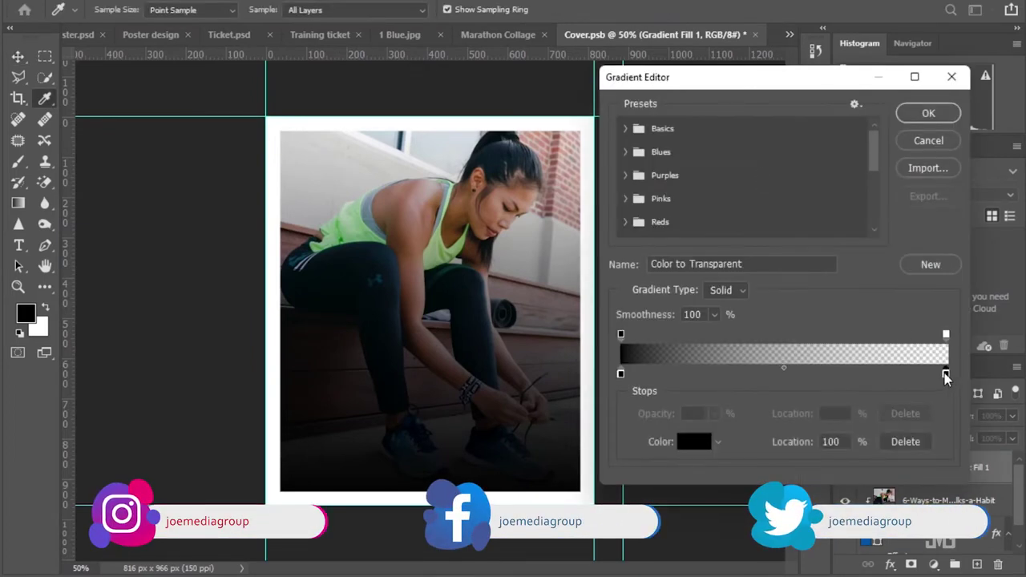
{"action": "left_click_drag", "start_coordinate": [945, 374], "coordinate": [837, 372]}
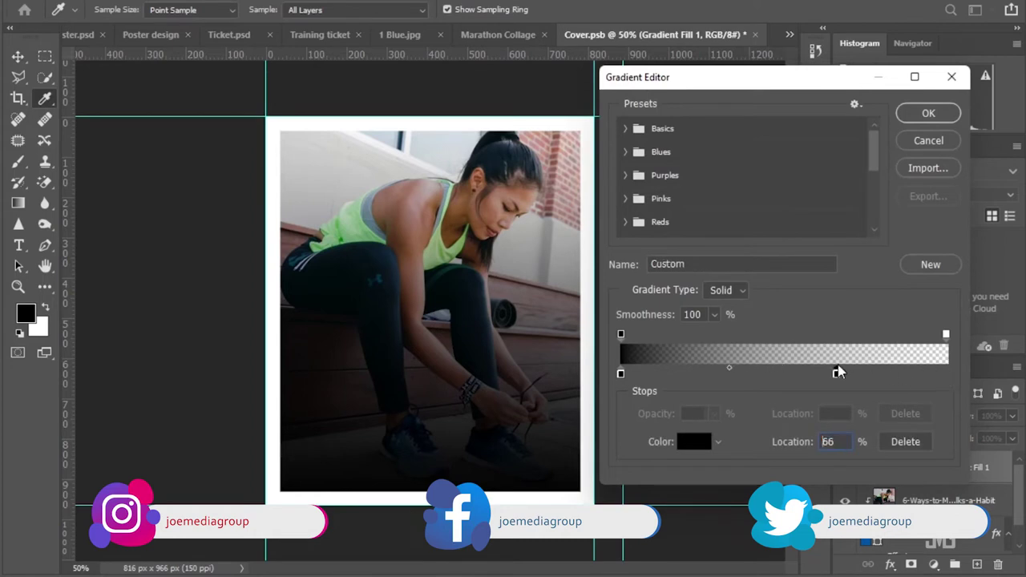
{"action": "left_click_drag", "start_coordinate": [946, 335], "coordinate": [801, 334]}
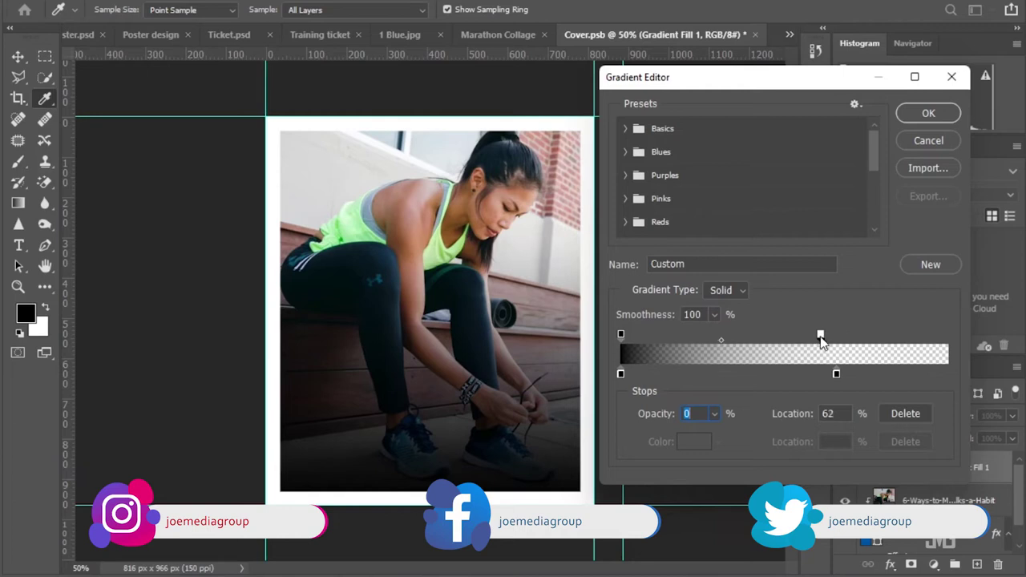
{"action": "left_click", "coordinate": [925, 113]}
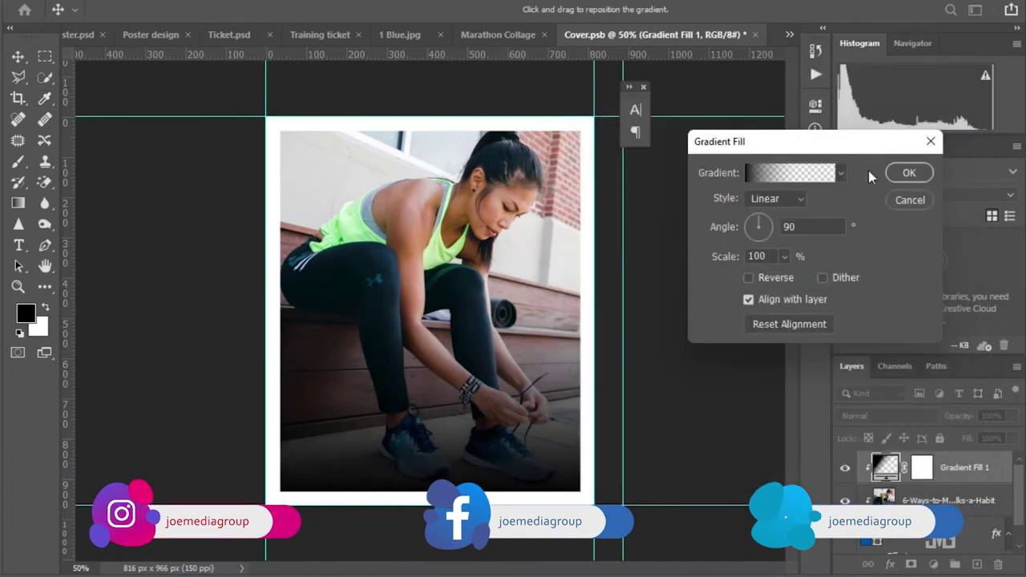
{"action": "left_click", "coordinate": [909, 172]}
{"action": "left_click", "coordinate": [17, 247]}
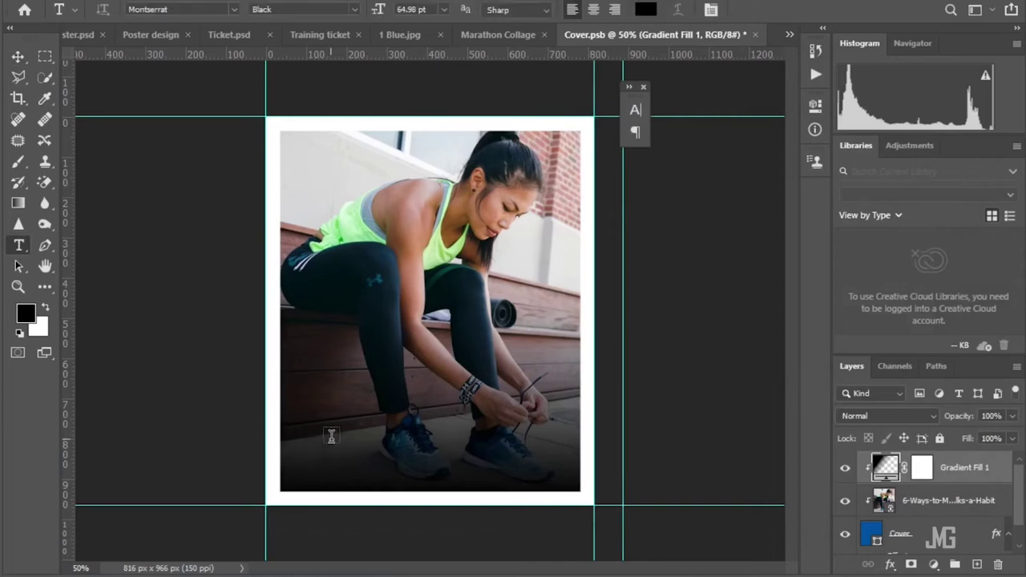
Type the two-line headline 'UVIKO 19' / 'MARATHON' on the lower photo
{"action": "left_click", "coordinate": [337, 439]}
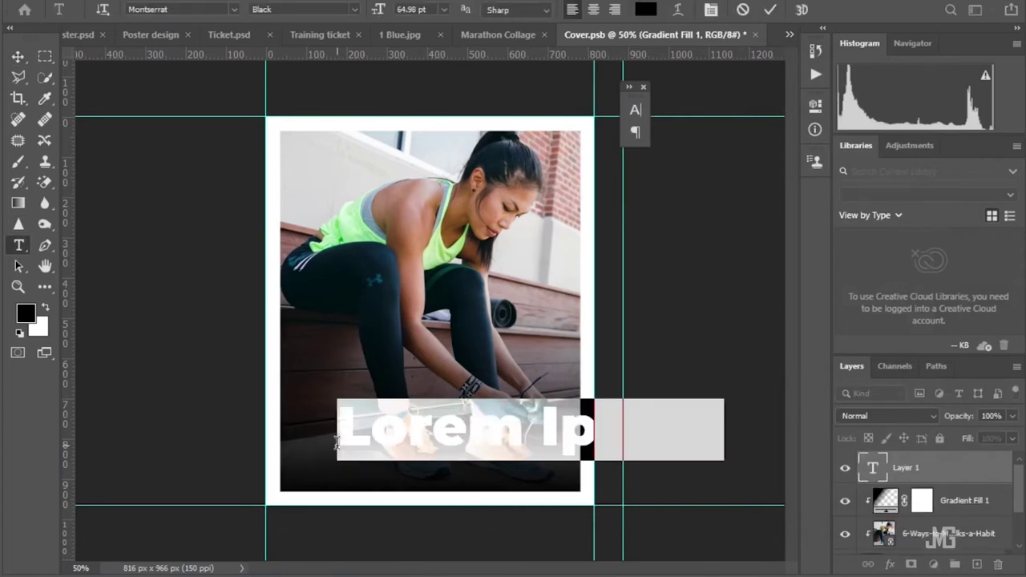
{"action": "type", "text": "UV"}
{"action": "key", "text": "BackSpace"}
{"action": "key", "text": "BackSpace"}
{"action": "type", "text": "UVIKO"}
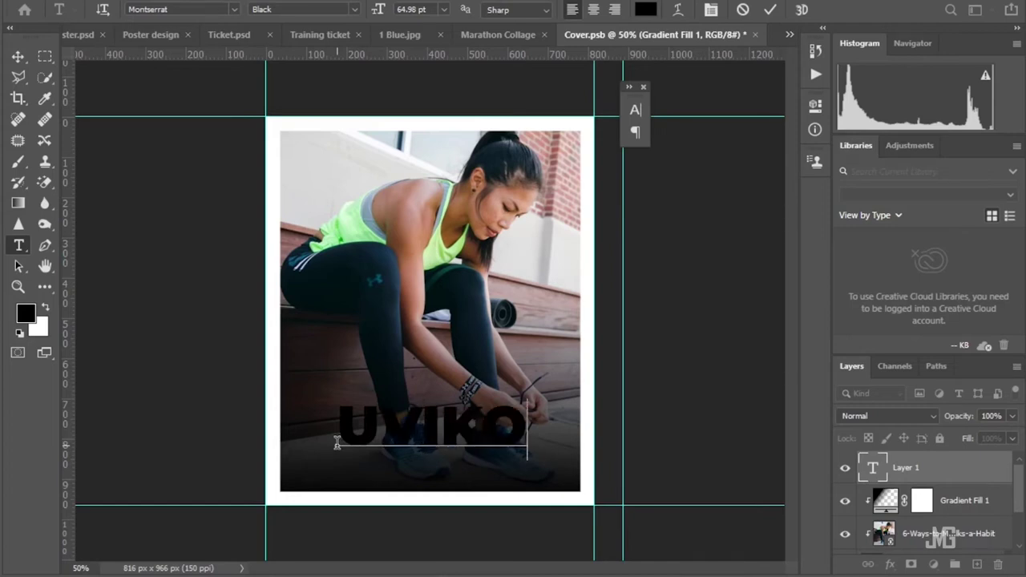
{"action": "type", "text": " 19"}
{"action": "key", "text": "Return"}
{"action": "type", "text": "MARATHON"}
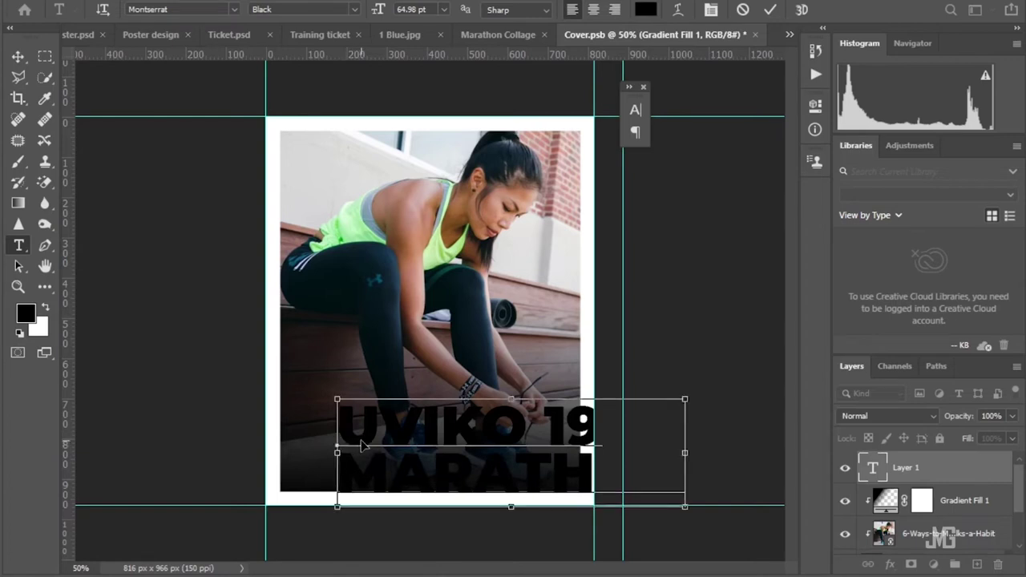
Colour the whole headline yellow, ffde00
{"action": "key", "text": "ctrl+a"}
{"action": "left_click", "coordinate": [646, 10]}
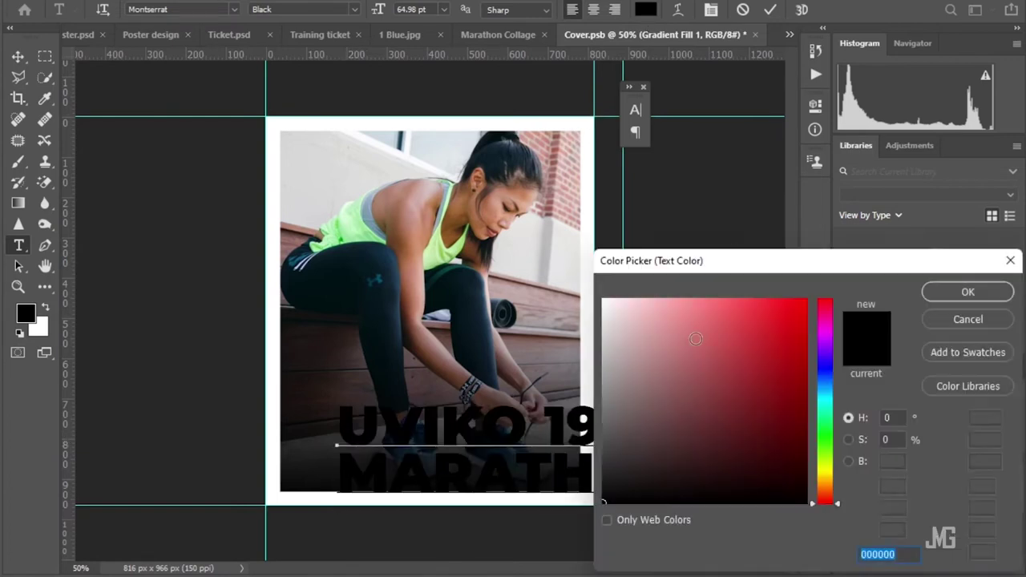
{"action": "left_click", "coordinate": [828, 484]}
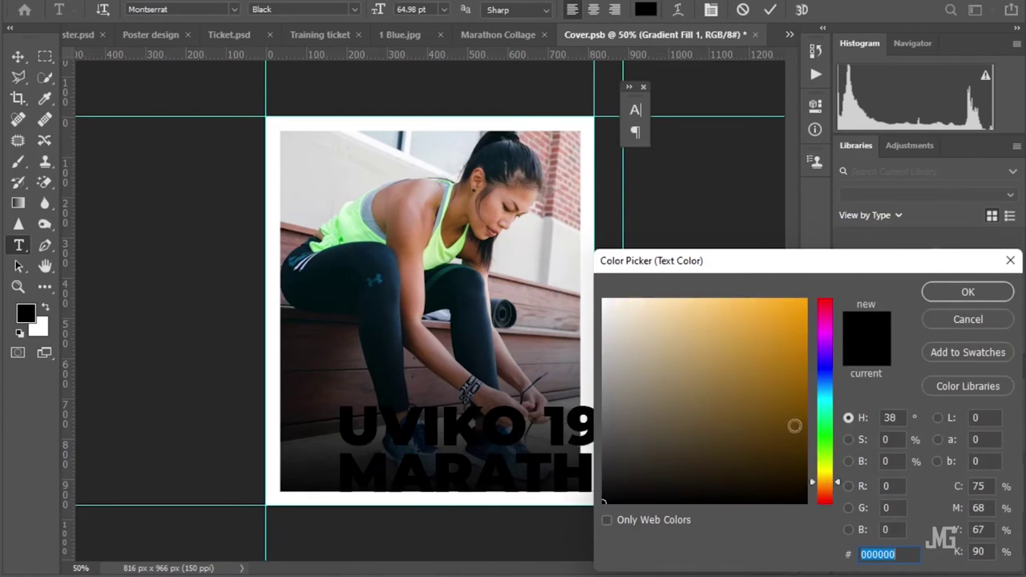
{"action": "left_click", "coordinate": [823, 474]}
{"action": "type", "text": "e9cf22"}
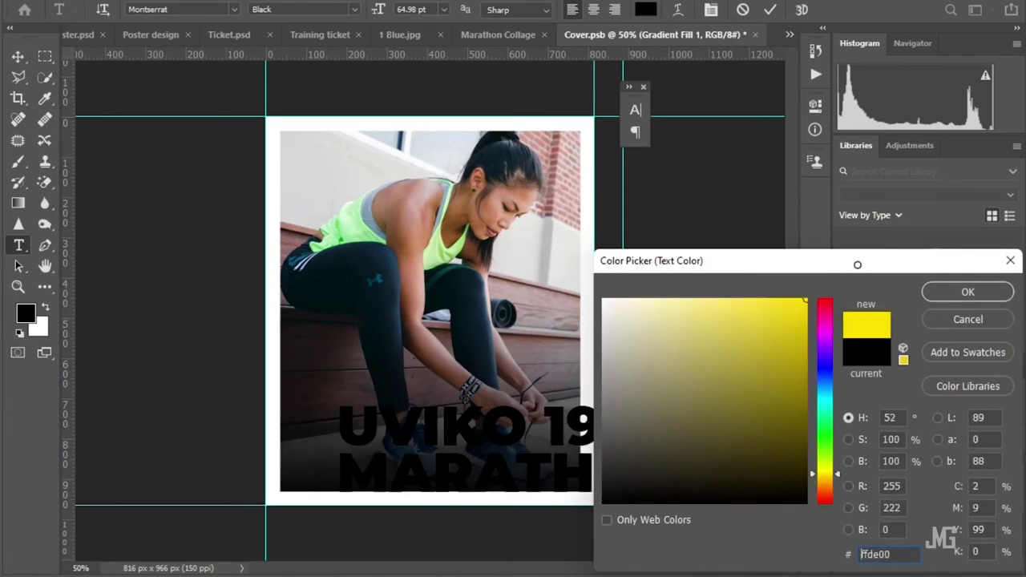
{"action": "left_click", "coordinate": [967, 292]}
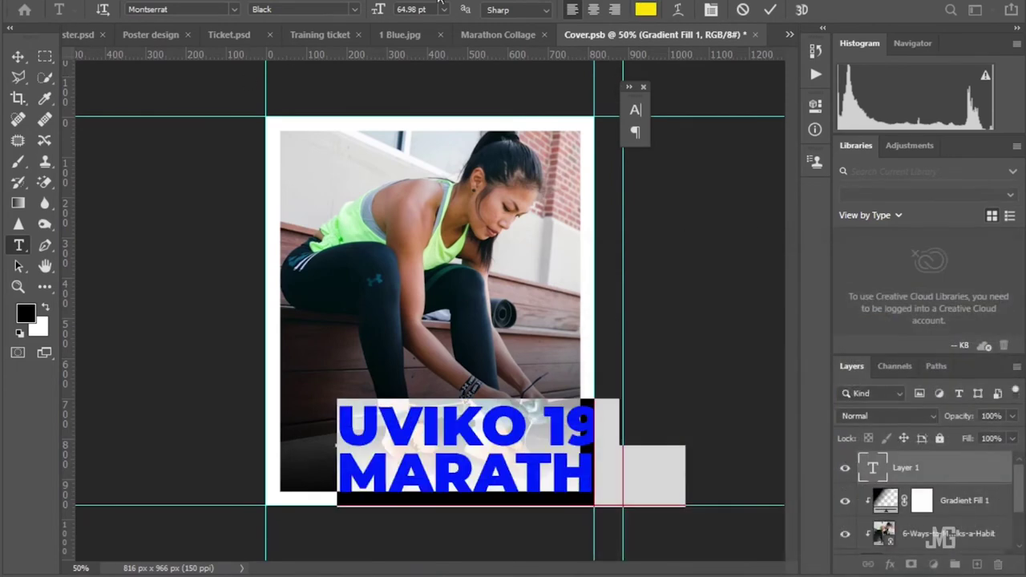
Shrink the headline's font size, tighten its leading, and move it to the photo's lower left
{"action": "left_click_drag", "start_coordinate": [378, 10], "coordinate": [365, 16]}
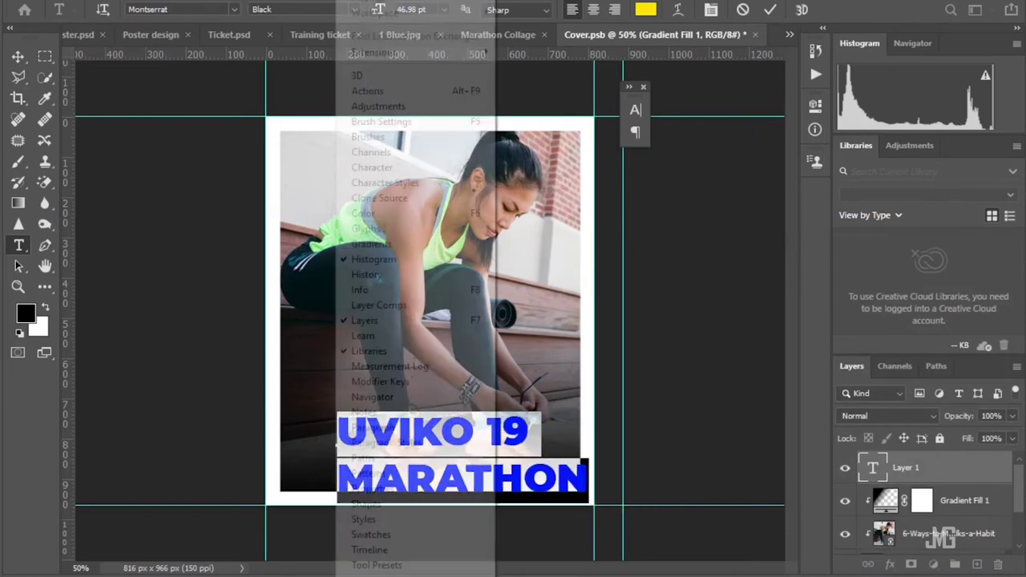
{"action": "left_click", "coordinate": [390, 166]}
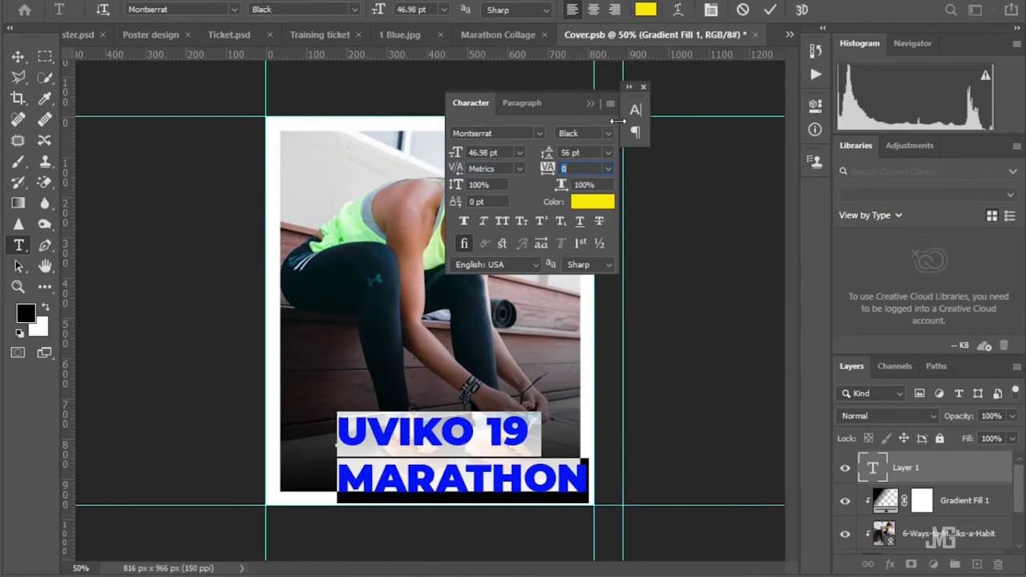
{"action": "left_click_drag", "start_coordinate": [563, 96], "coordinate": [687, 141]}
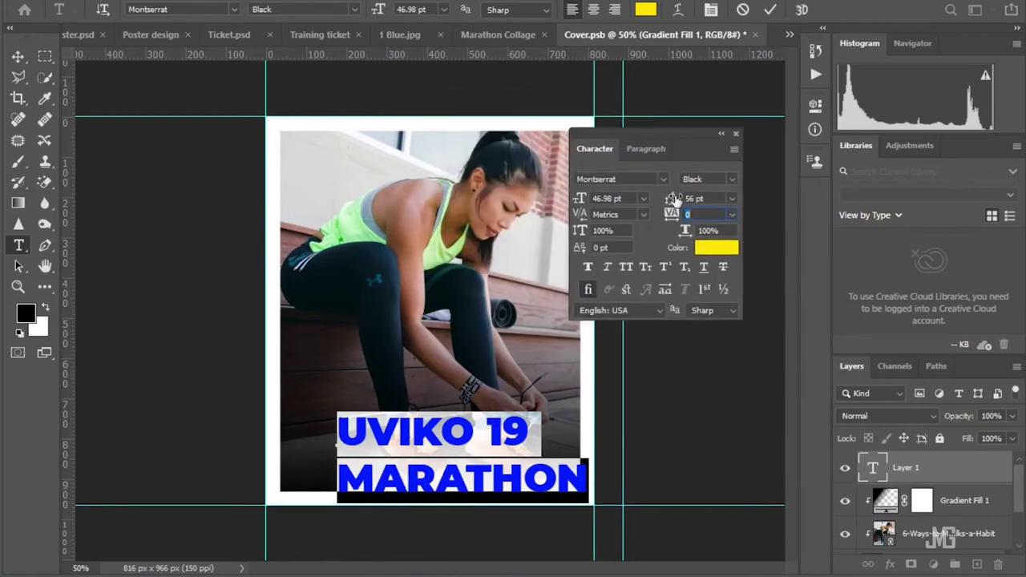
{"action": "left_click_drag", "start_coordinate": [677, 199], "coordinate": [655, 202]}
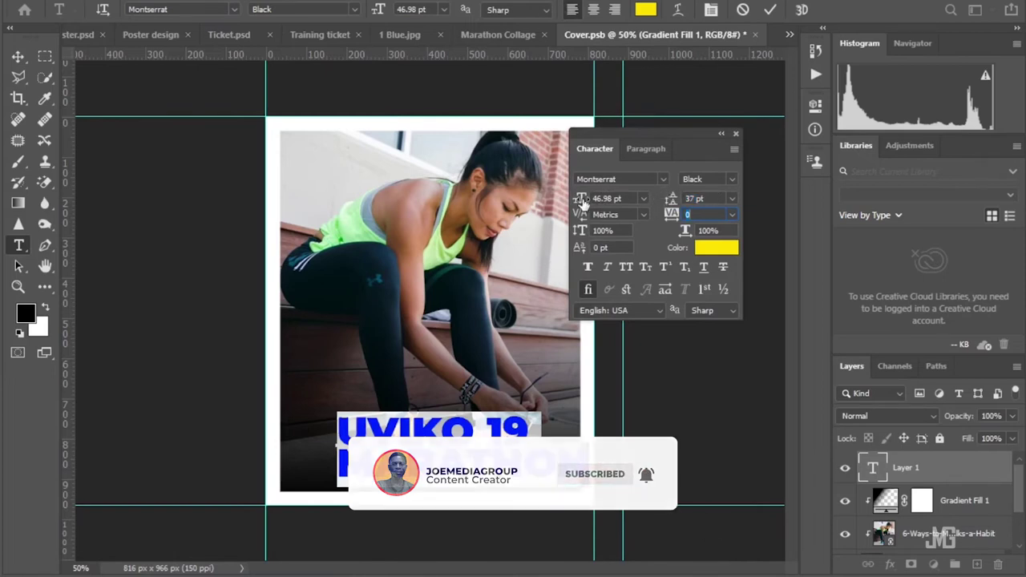
{"action": "left_click_drag", "start_coordinate": [583, 203], "coordinate": [575, 204]}
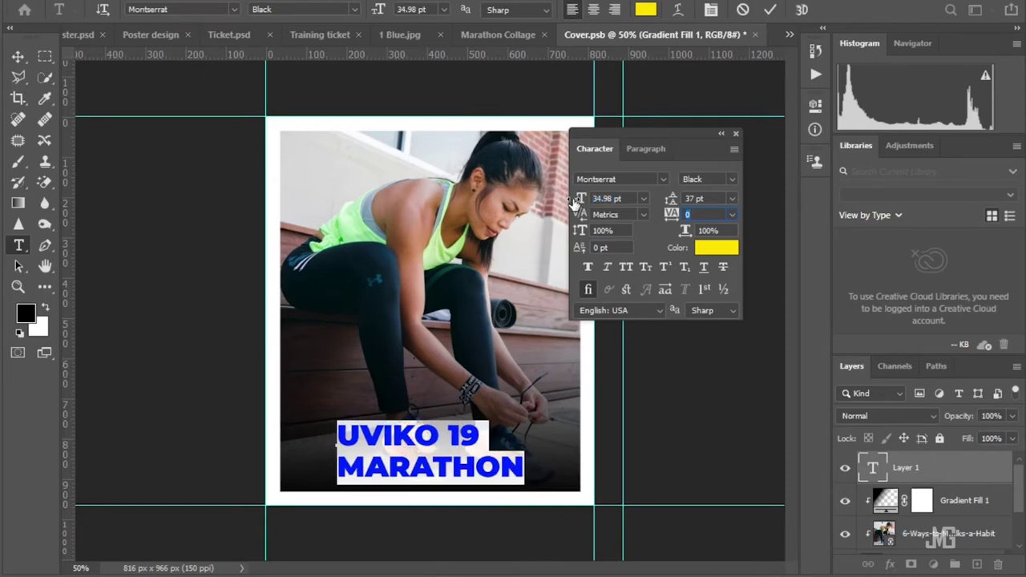
{"action": "left_click", "coordinate": [770, 10]}
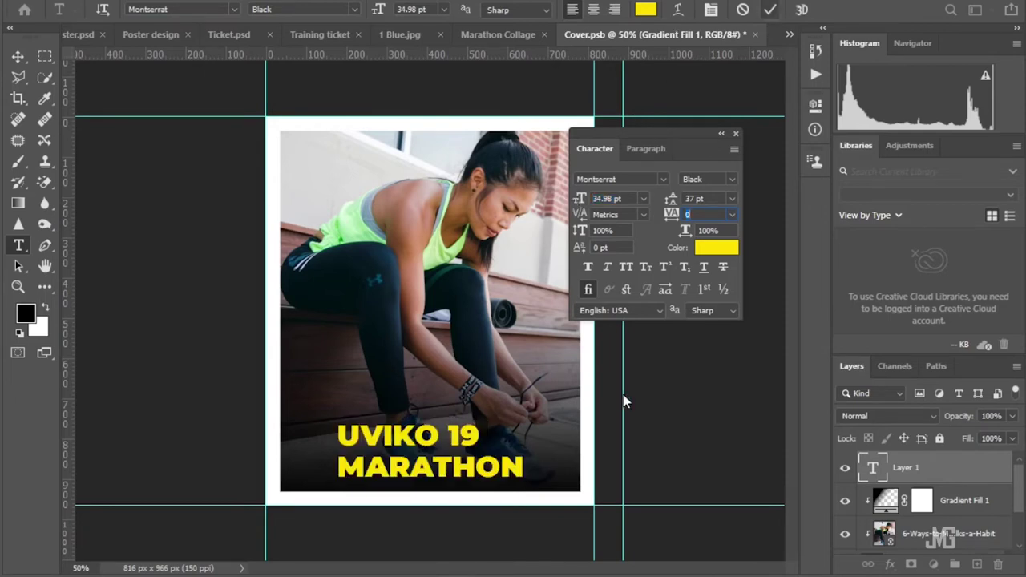
{"action": "left_click", "coordinate": [17, 56]}
{"action": "left_click_drag", "start_coordinate": [440, 464], "coordinate": [414, 453]}
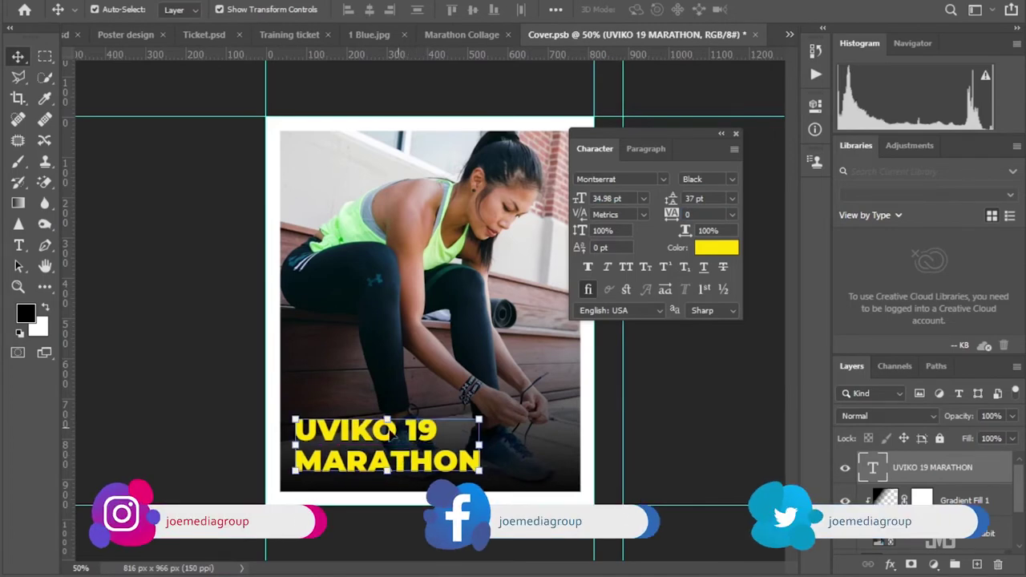
Set the headline's UVIKO 19 line to Montserrat SemiBold
{"action": "double_click", "coordinate": [414, 454]}
{"action": "left_click_drag", "start_coordinate": [295, 430], "coordinate": [502, 439]}
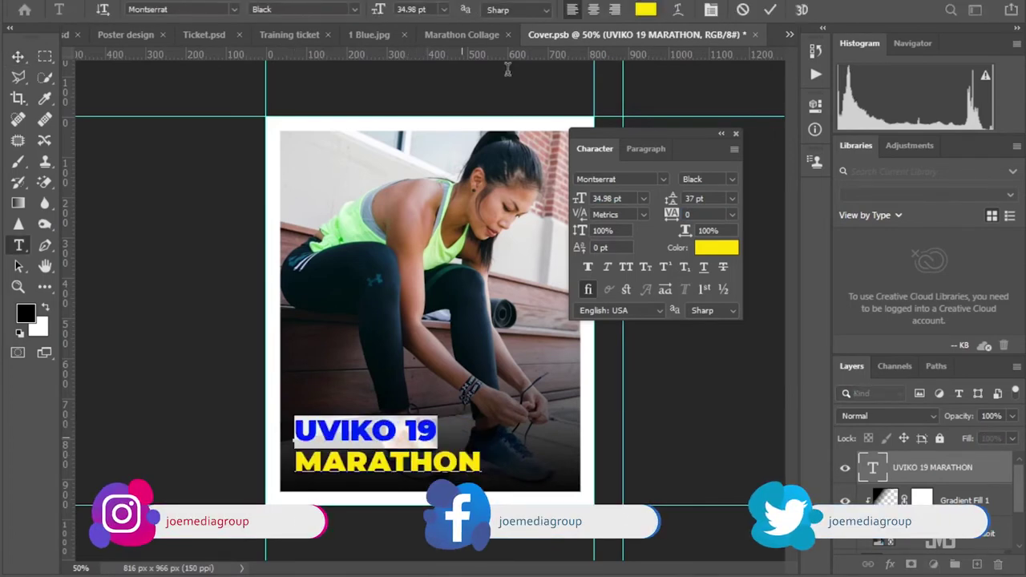
{"action": "left_click", "coordinate": [356, 10]}
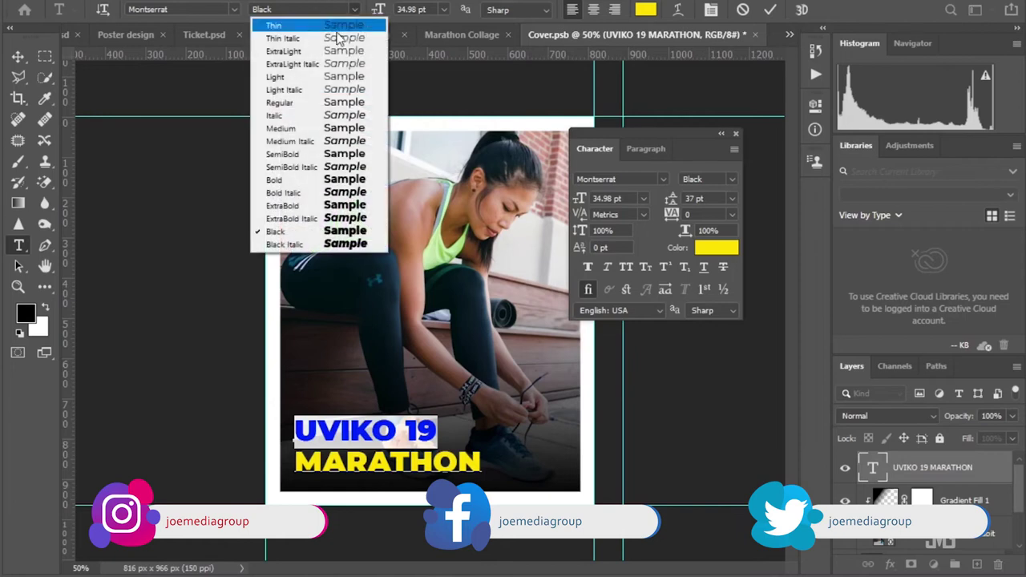
{"action": "left_click", "coordinate": [305, 159]}
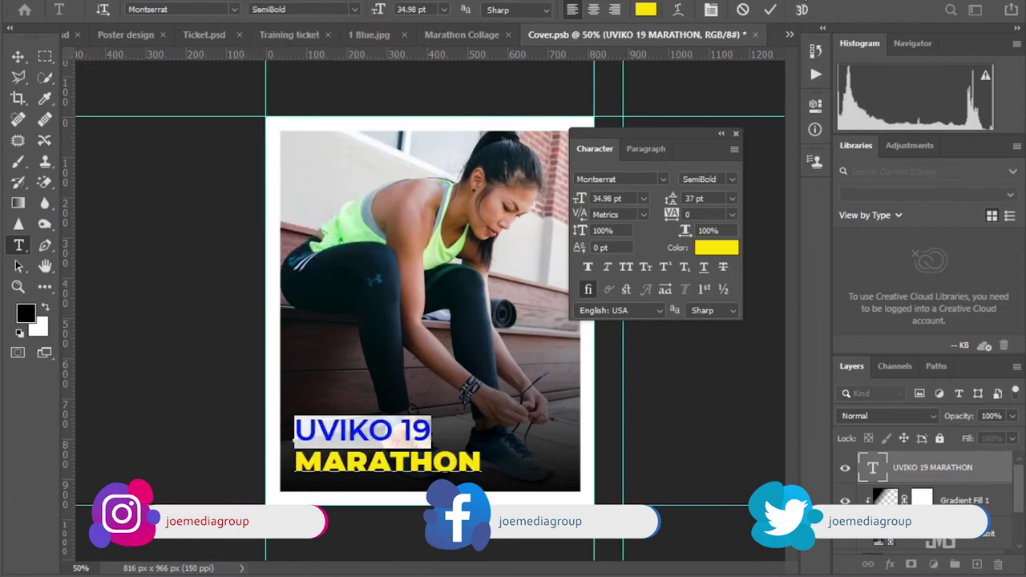
{"action": "key", "text": "ctrl+Return"}
{"action": "key", "text": "v"}
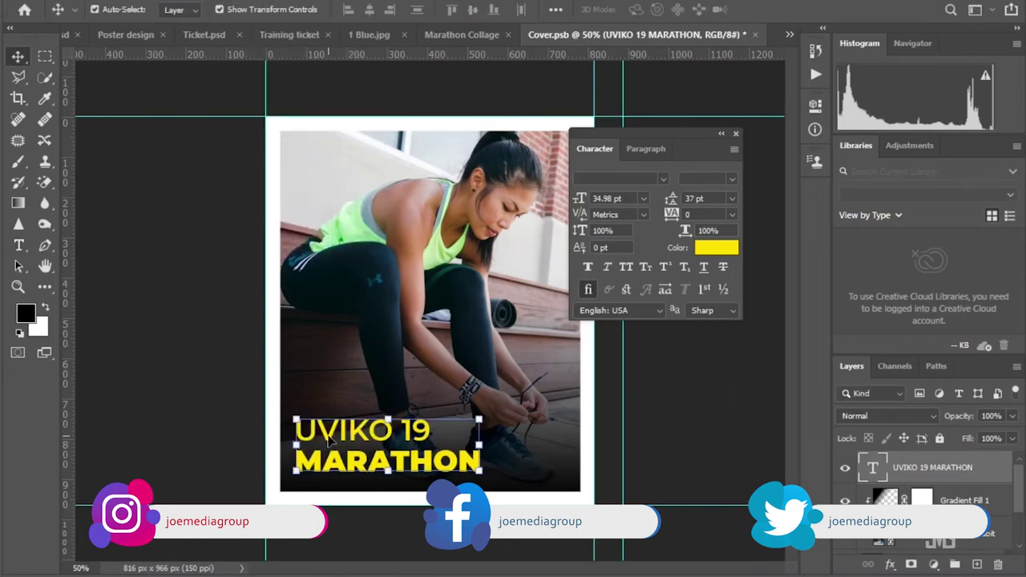
Colour the UVIKO 19 line white (ffffff) and save the cover file
{"action": "double_click", "coordinate": [299, 454]}
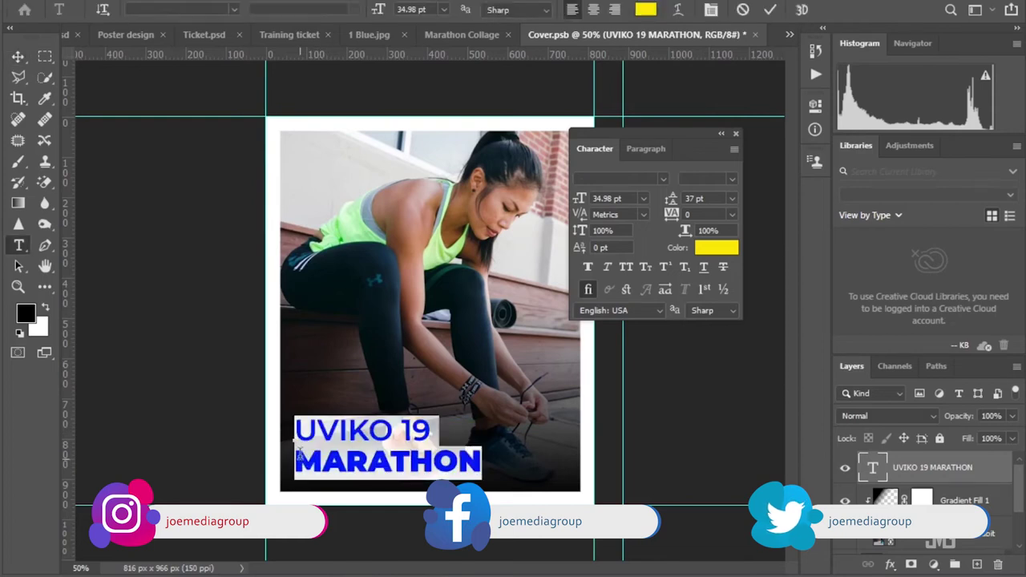
{"action": "left_click", "coordinate": [716, 246]}
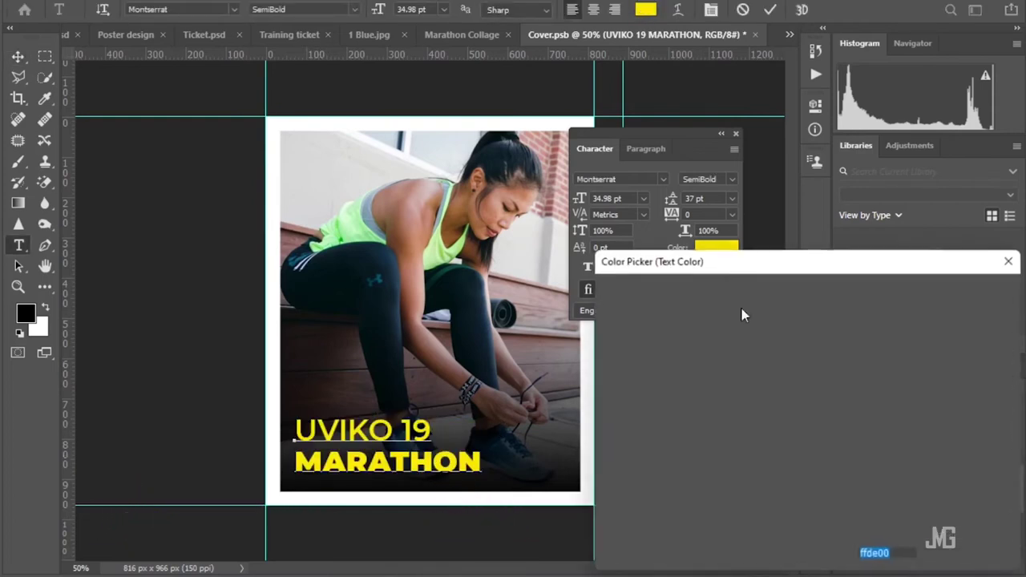
{"action": "type", "text": "ffffff"}
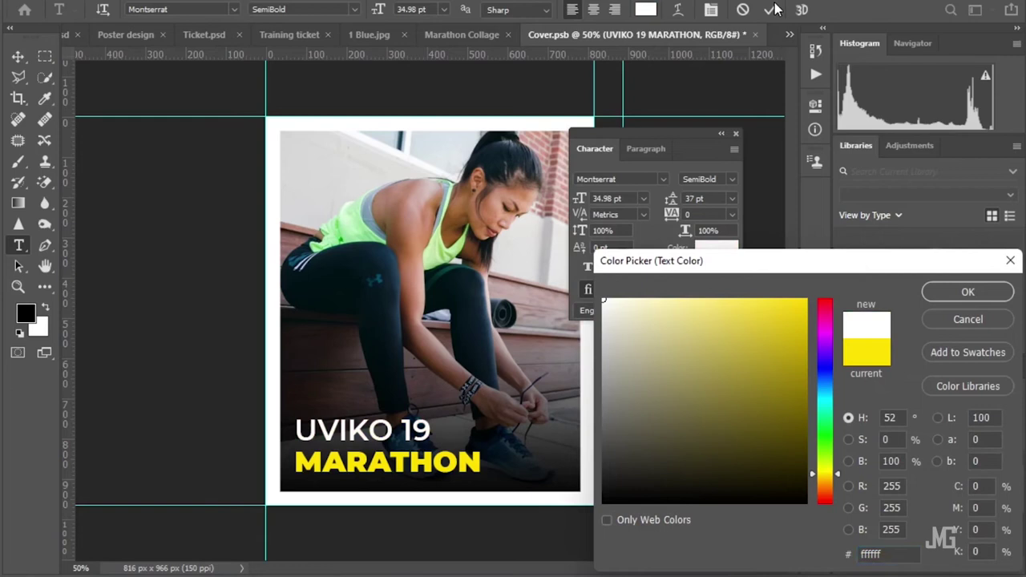
{"action": "left_click", "coordinate": [967, 291]}
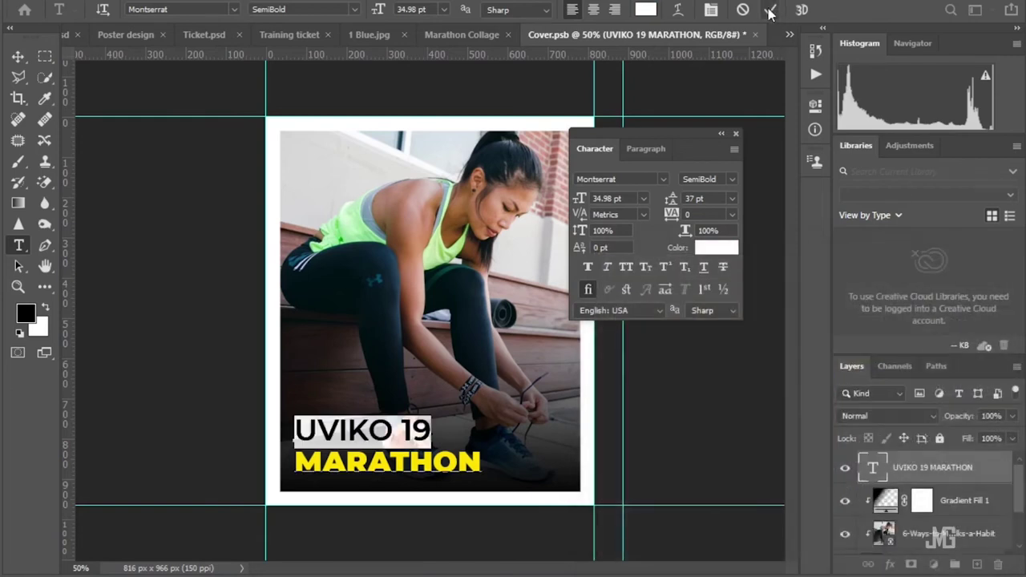
{"action": "left_click", "coordinate": [770, 9]}
{"action": "key", "text": "v"}
{"action": "left_click", "coordinate": [696, 368]}
{"action": "key", "text": "ctrl+s"}
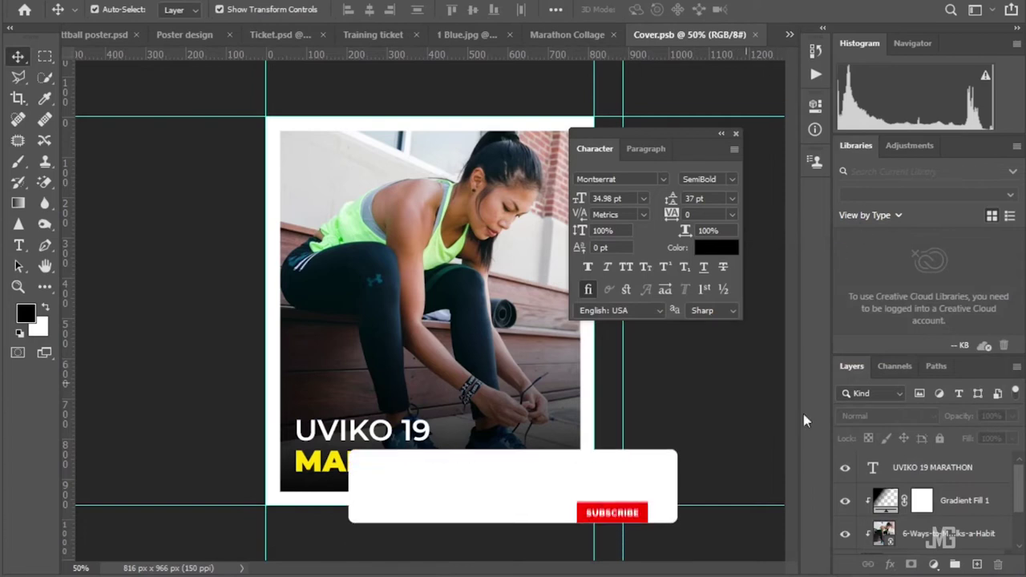
Compare Cover.psb with Marathon Collage, ending on the collage with the Cover layer deselected
{"action": "left_click", "coordinate": [568, 36]}
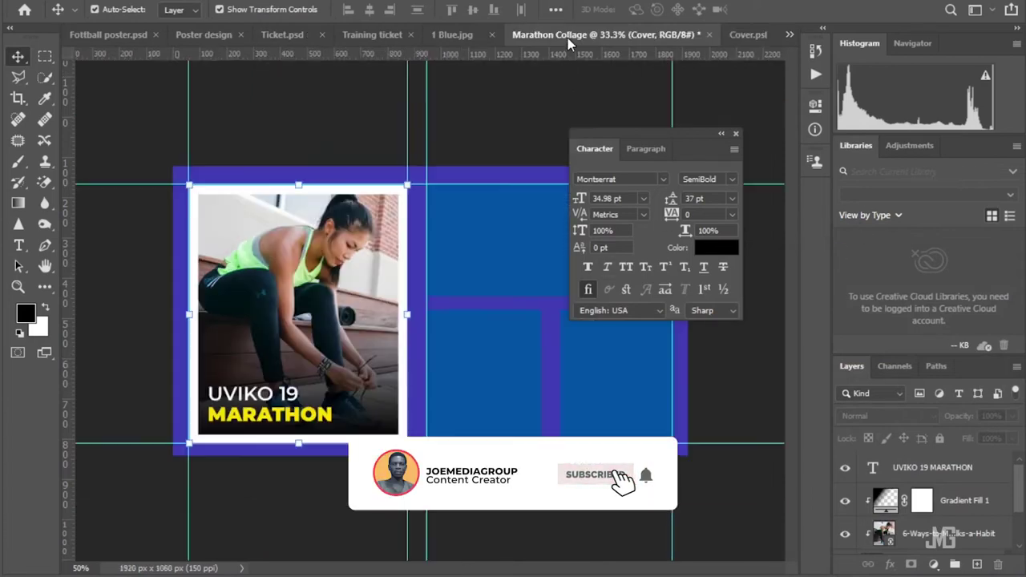
{"action": "left_click", "coordinate": [753, 36]}
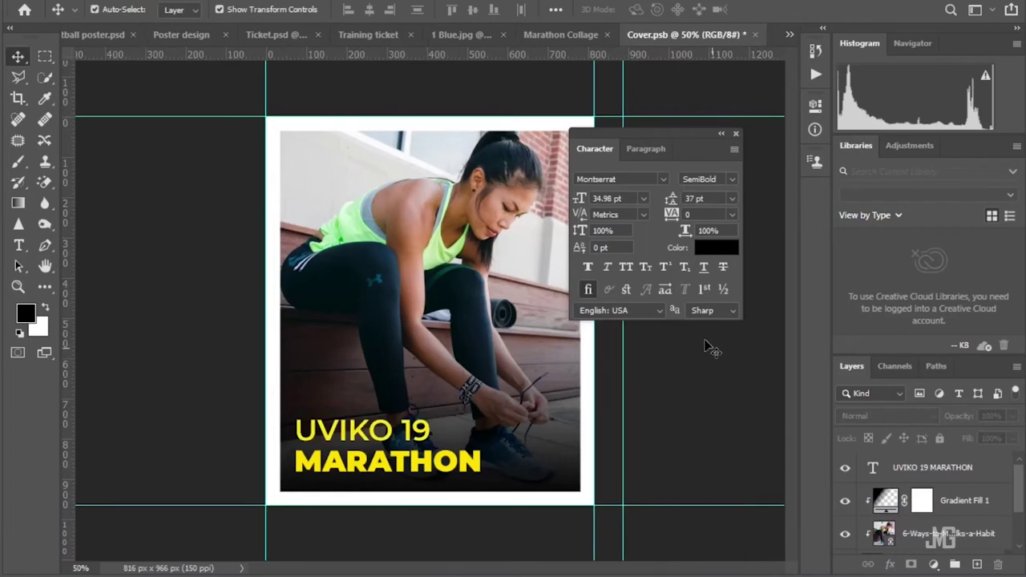
{"action": "left_click", "coordinate": [574, 37]}
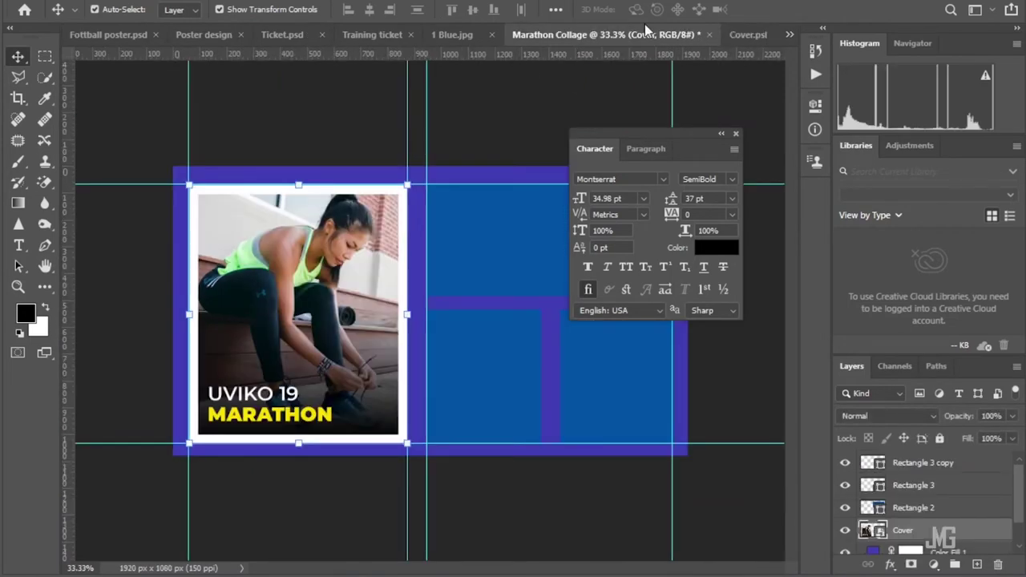
{"action": "left_click", "coordinate": [742, 35]}
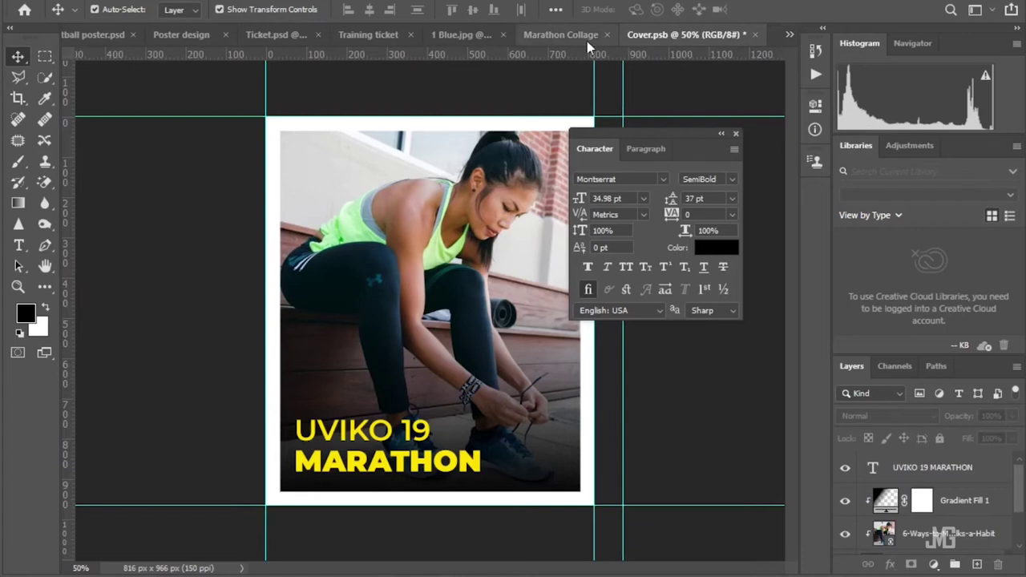
{"action": "left_click", "coordinate": [594, 37]}
{"action": "left_click", "coordinate": [752, 35]}
{"action": "left_click", "coordinate": [563, 37]}
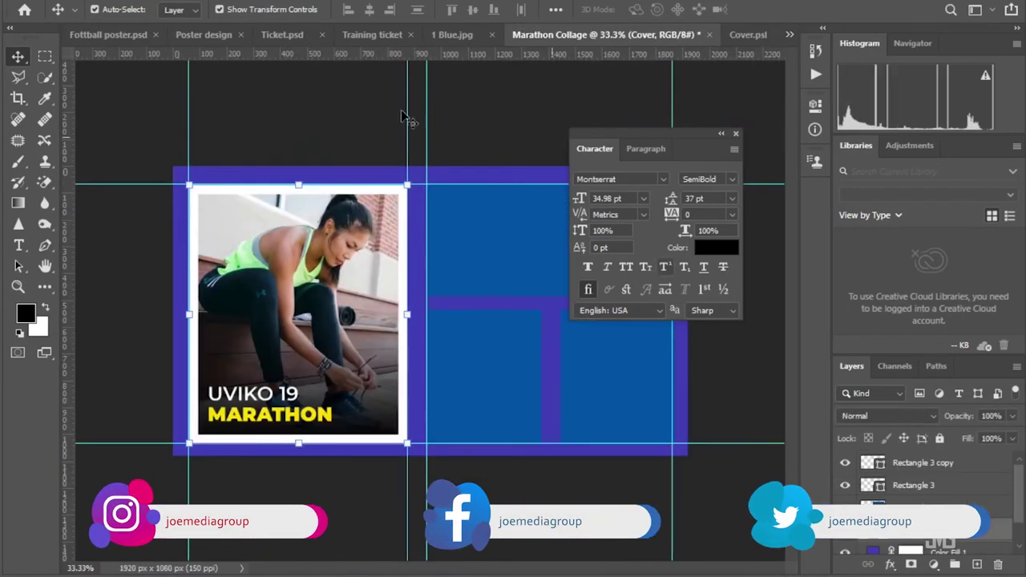
{"action": "left_click", "coordinate": [743, 372]}
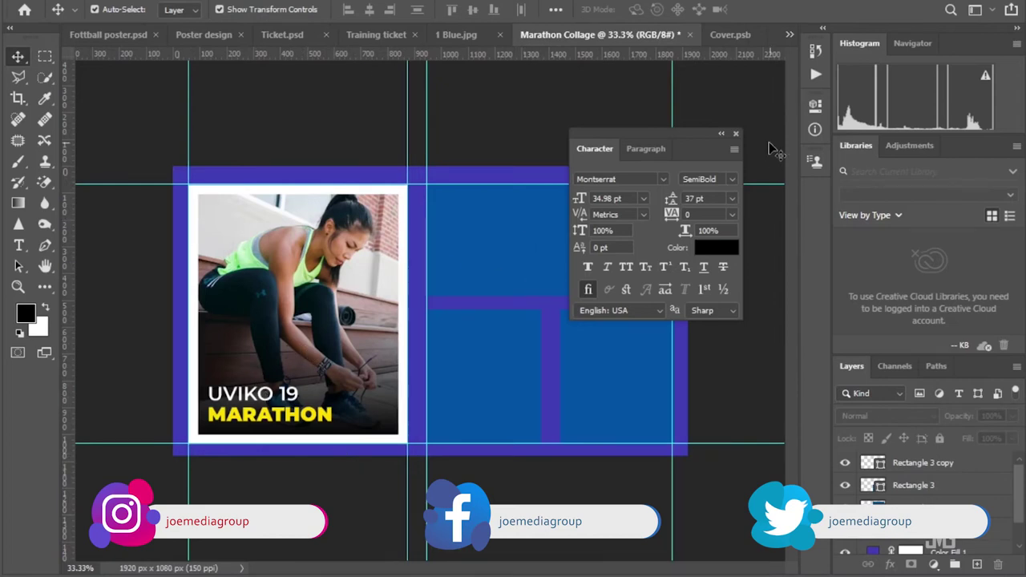
{"action": "left_click", "coordinate": [737, 134]}
Rename the top-right box Photo 1, convert it to a smart object, and open its contents
{"action": "left_click", "coordinate": [512, 226]}
{"action": "type", "text": "Photo 1"}
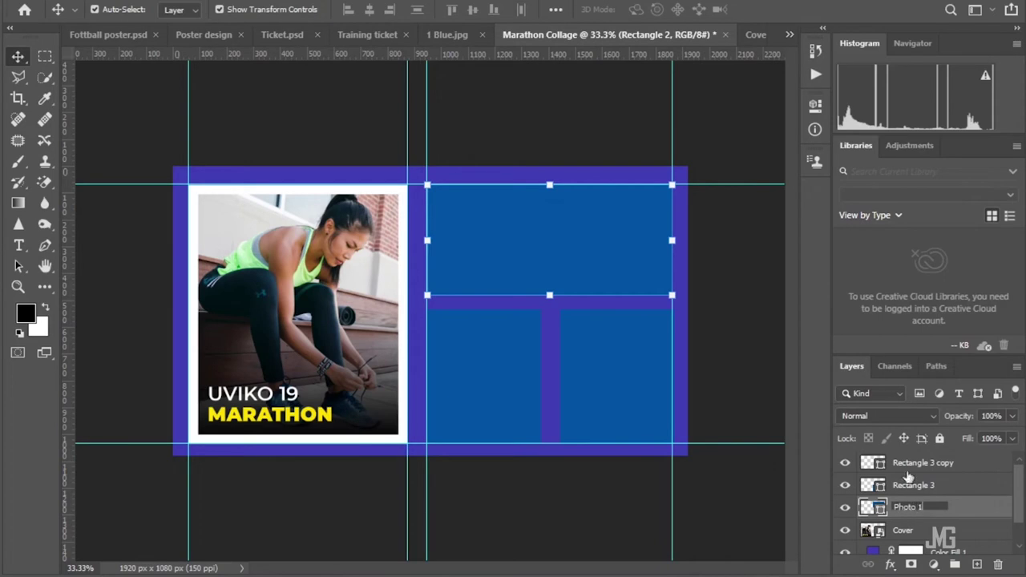
{"action": "key", "text": "Return"}
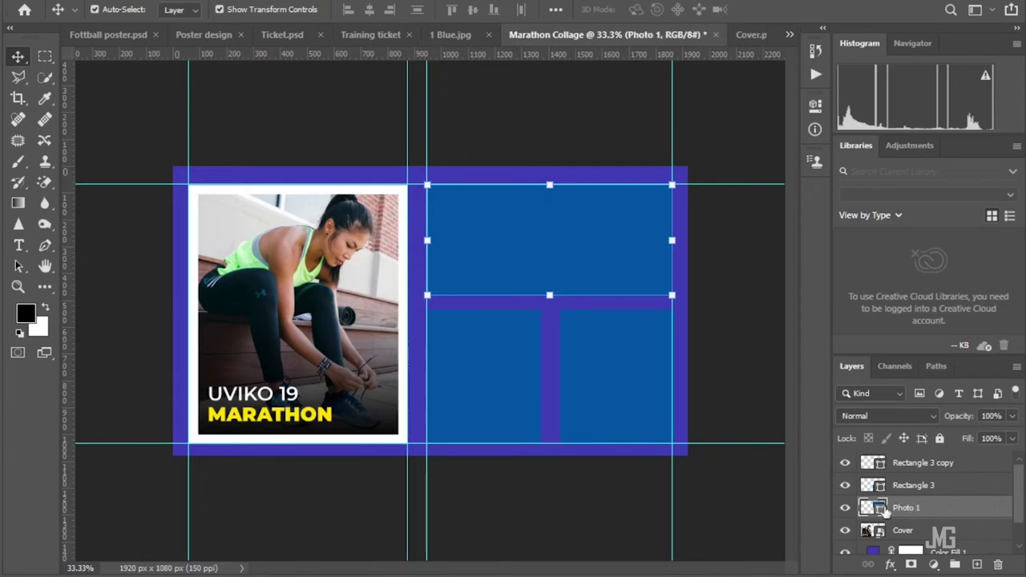
{"action": "right_click", "coordinate": [908, 508]}
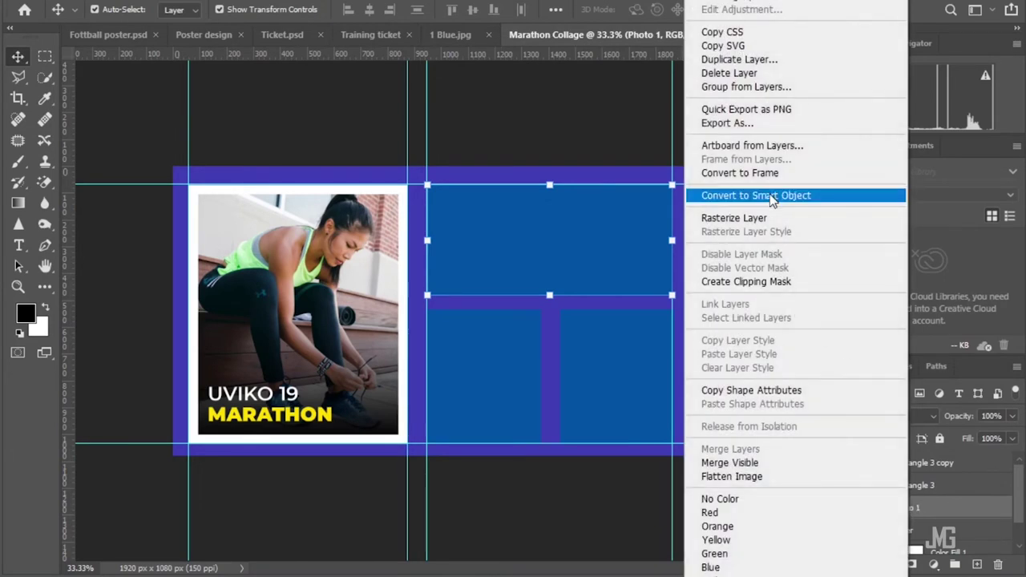
{"action": "left_click", "coordinate": [769, 196]}
{"action": "double_click", "coordinate": [873, 508]}
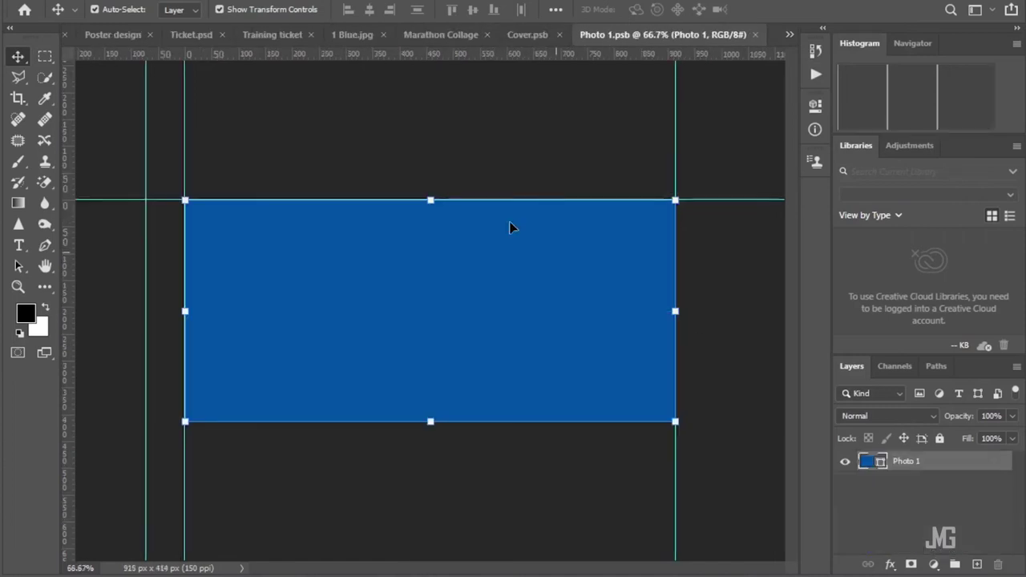
Place the cycling photo as a linked file, enlarged about 160% and nudged down to fill the panel
{"action": "left_click", "coordinate": [38, 14]}
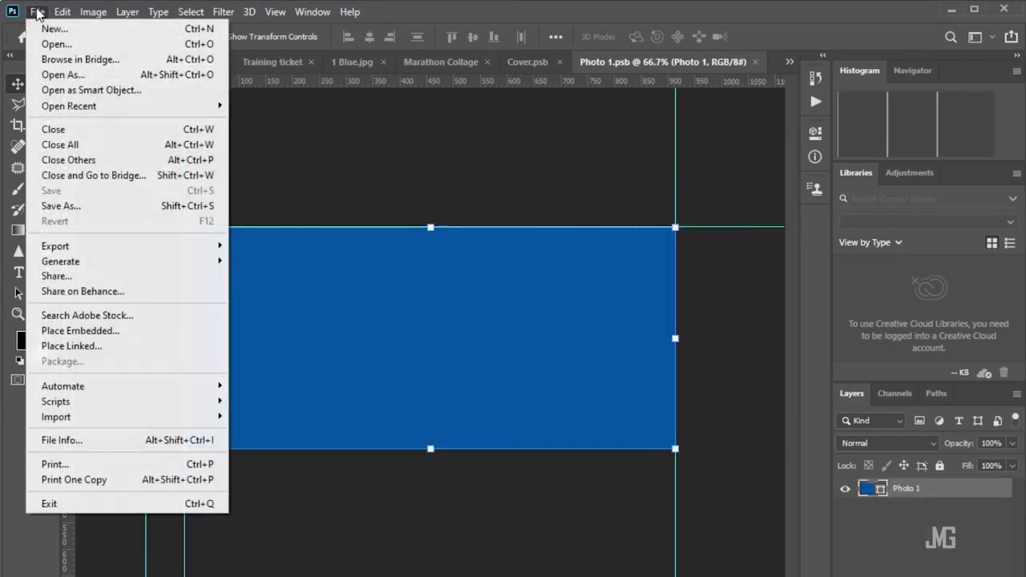
{"action": "left_click", "coordinate": [114, 347]}
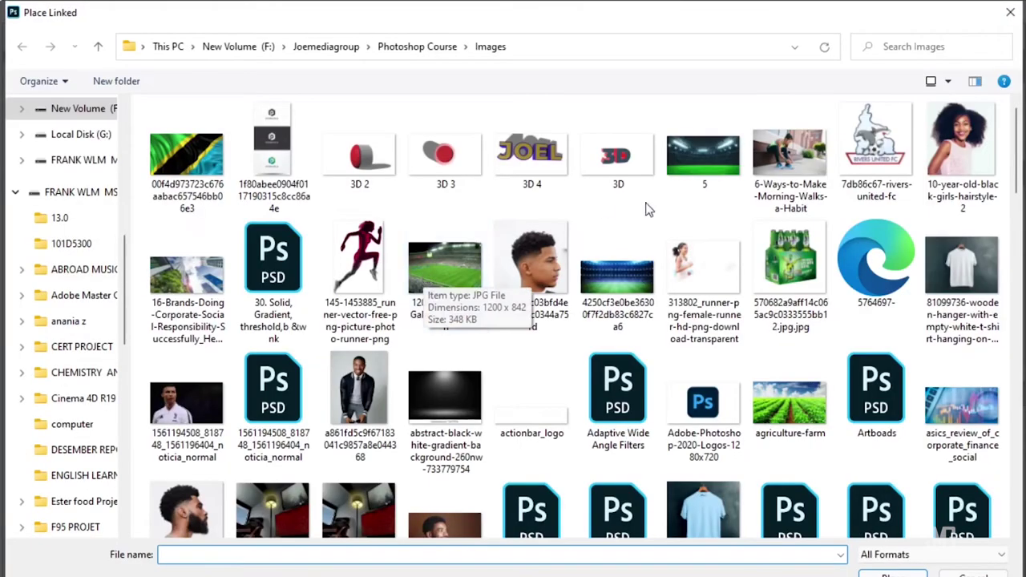
{"action": "scroll", "coordinate": [745, 343], "scroll_direction": "down", "scroll_amount": 3}
{"action": "scroll", "coordinate": [745, 343], "scroll_direction": "down", "scroll_amount": 6}
{"action": "scroll", "coordinate": [750, 343], "scroll_direction": "down", "scroll_amount": 4}
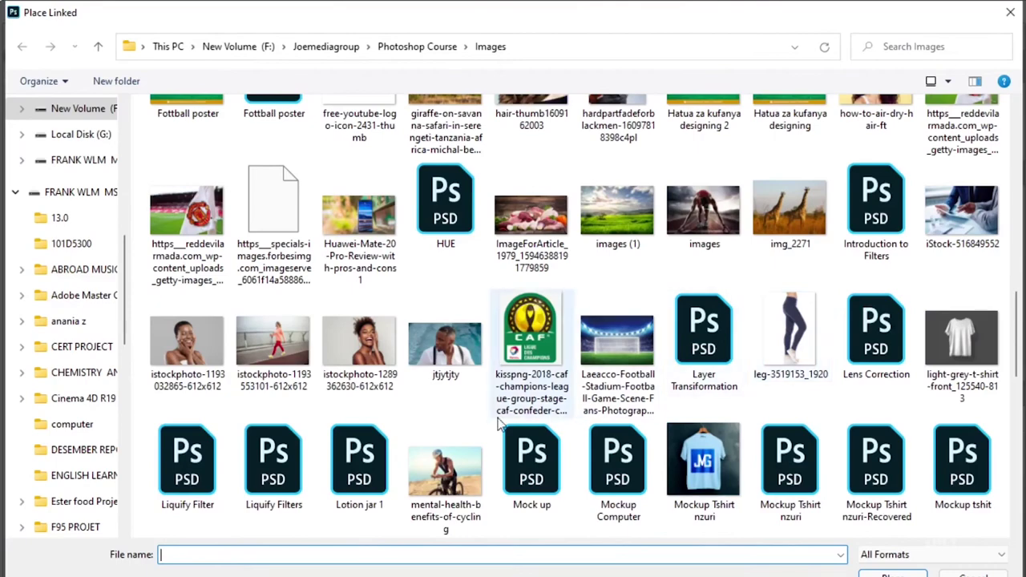
{"action": "double_click", "coordinate": [454, 468]}
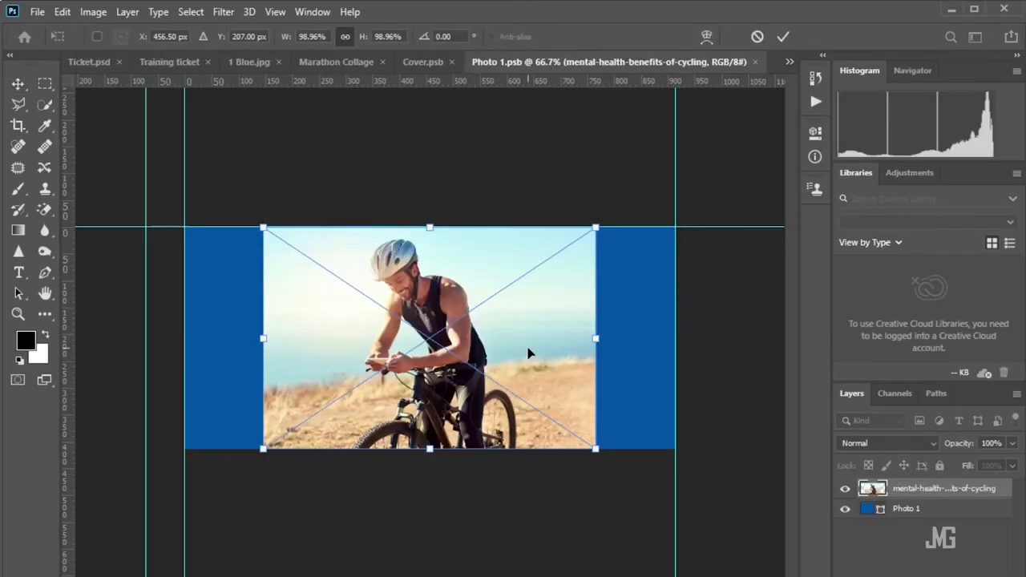
{"action": "left_click_drag", "start_coordinate": [597, 227], "coordinate": [698, 139]}
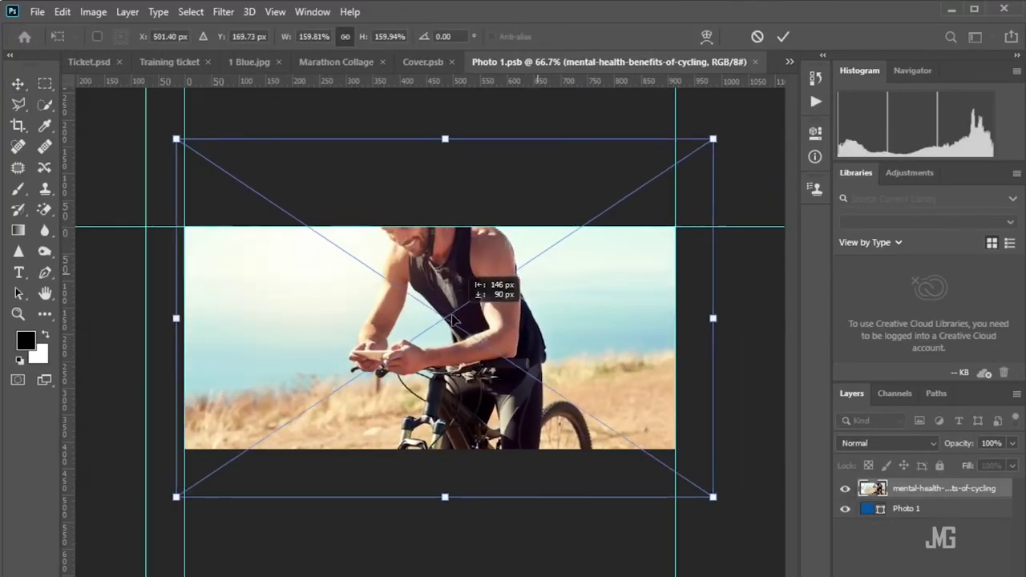
{"action": "left_click_drag", "start_coordinate": [461, 335], "coordinate": [461, 371]}
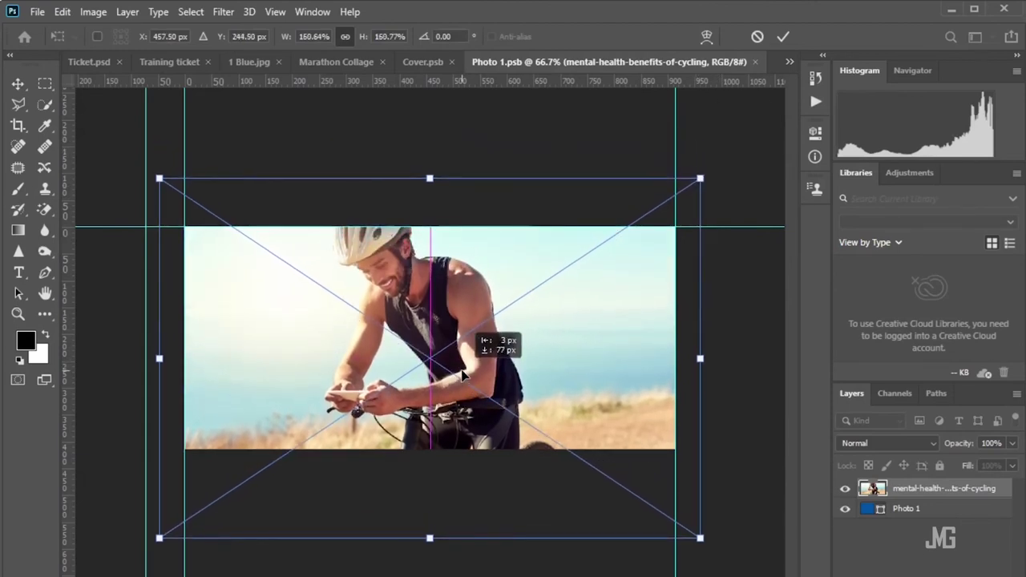
{"action": "left_click", "coordinate": [783, 36]}
{"action": "left_click", "coordinate": [732, 324]}
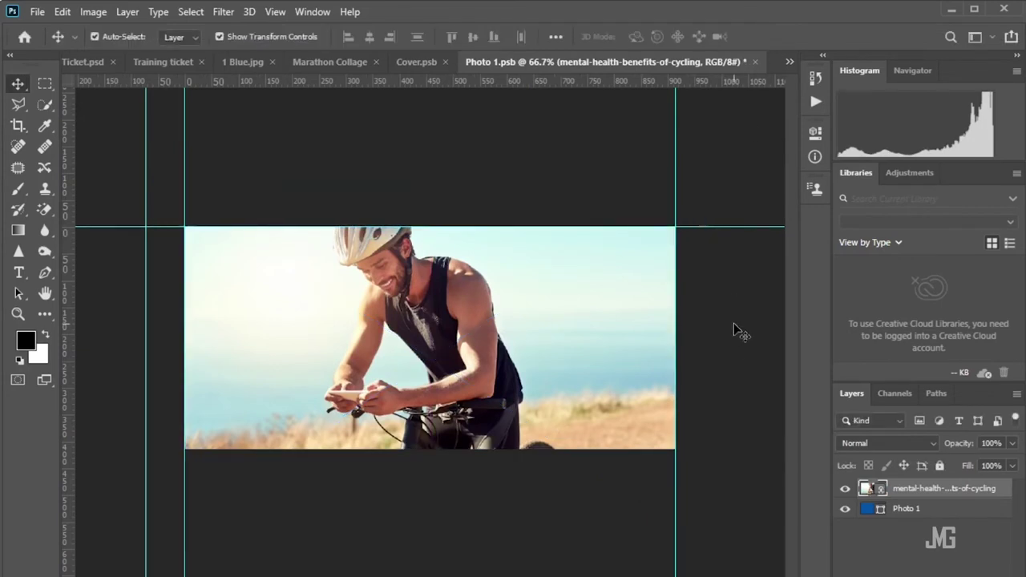
Clip the cyclist photo layer to the Photo 1 rectangle
{"action": "left_click", "coordinate": [922, 493]}
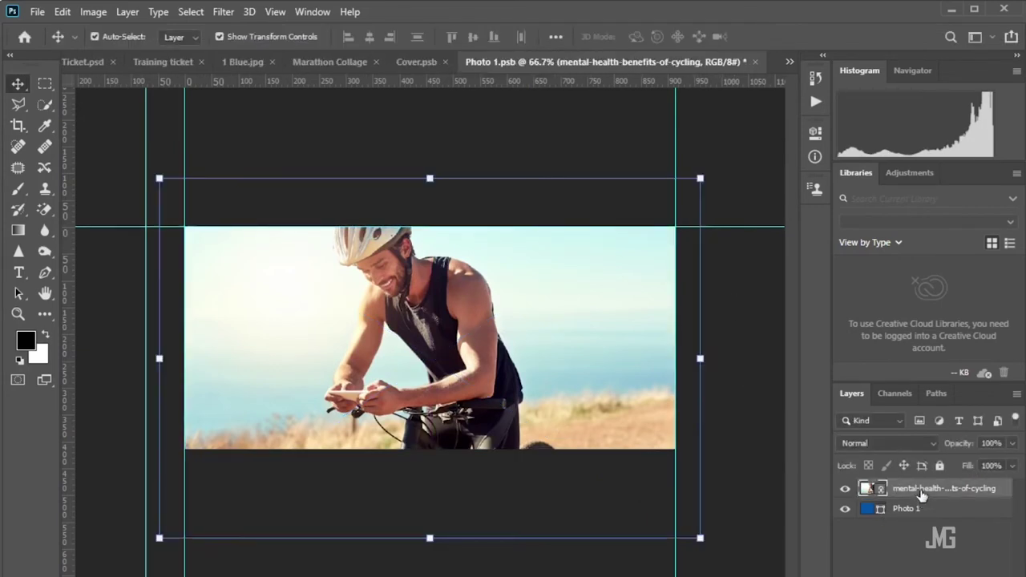
{"action": "right_click", "coordinate": [916, 493]}
{"action": "left_click", "coordinate": [757, 396]}
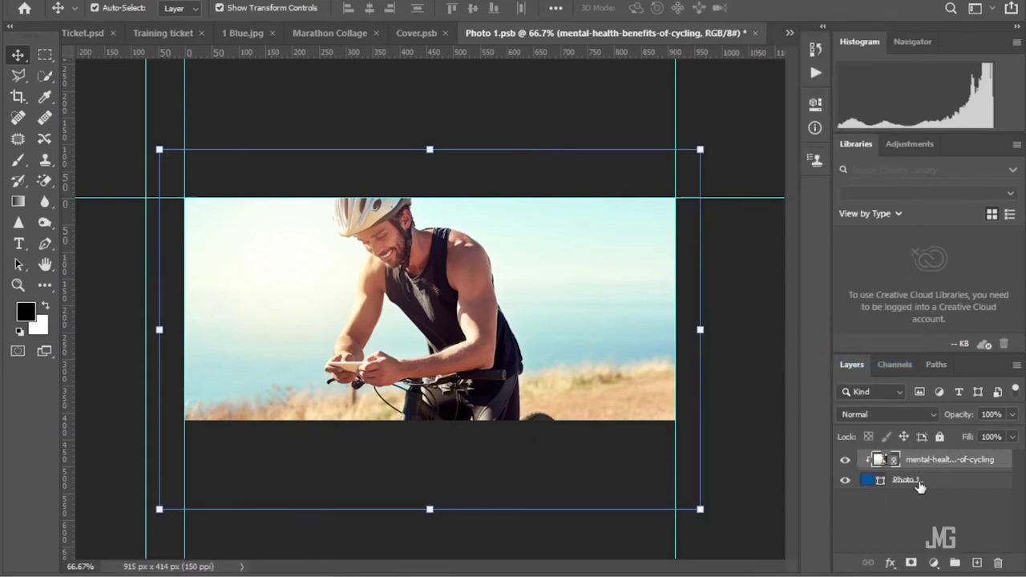
Give Photo 1 a 35 px white inside stroke and save the file
{"action": "left_click", "coordinate": [906, 509]}
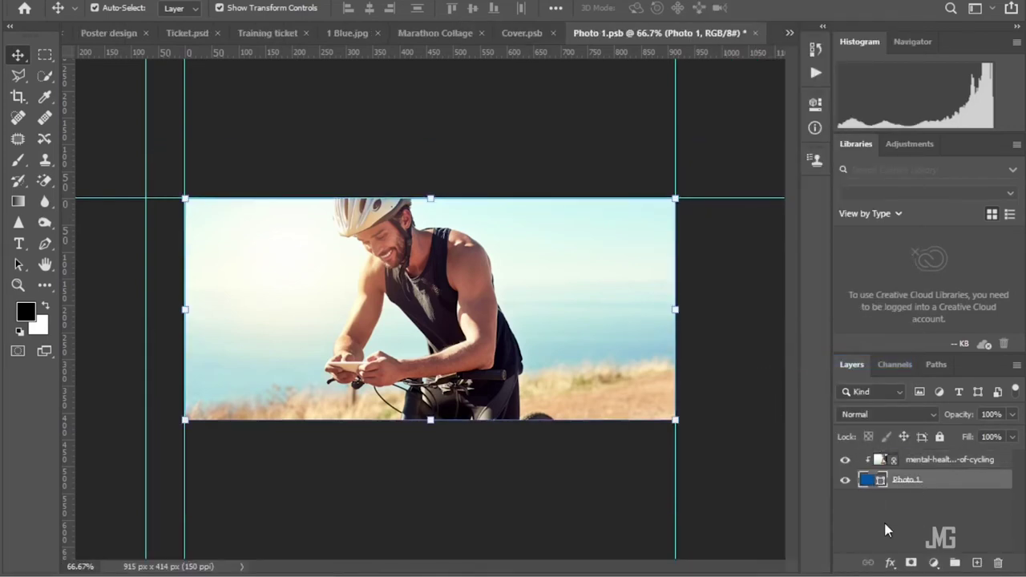
{"action": "left_click", "coordinate": [892, 563]}
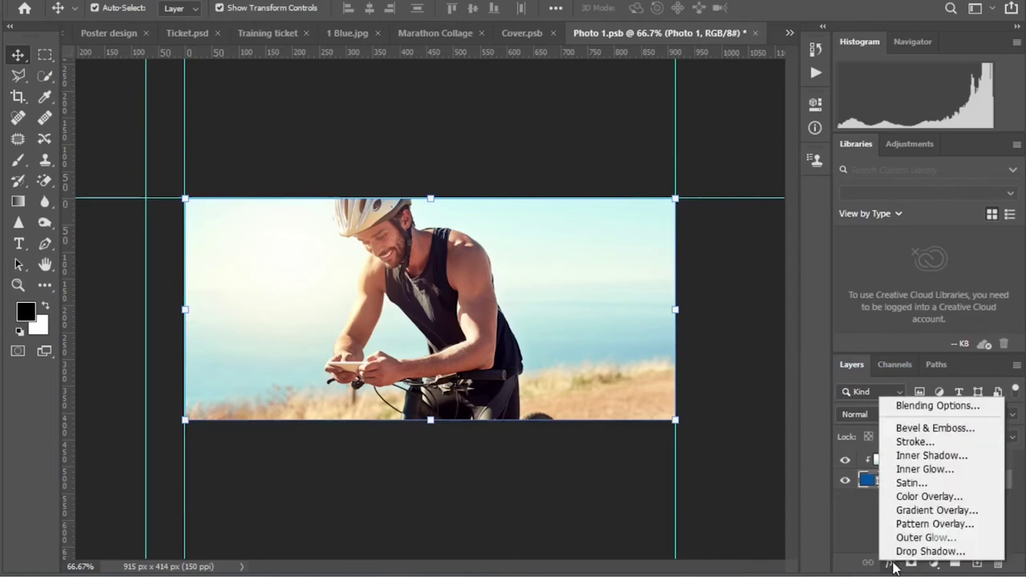
{"action": "key", "text": "Escape"}
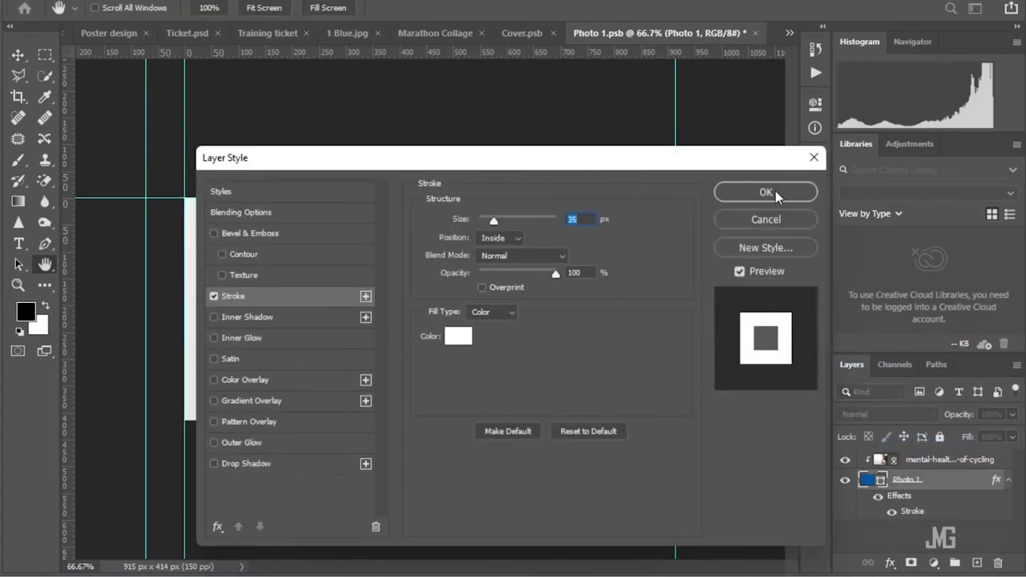
{"action": "left_click", "coordinate": [775, 193]}
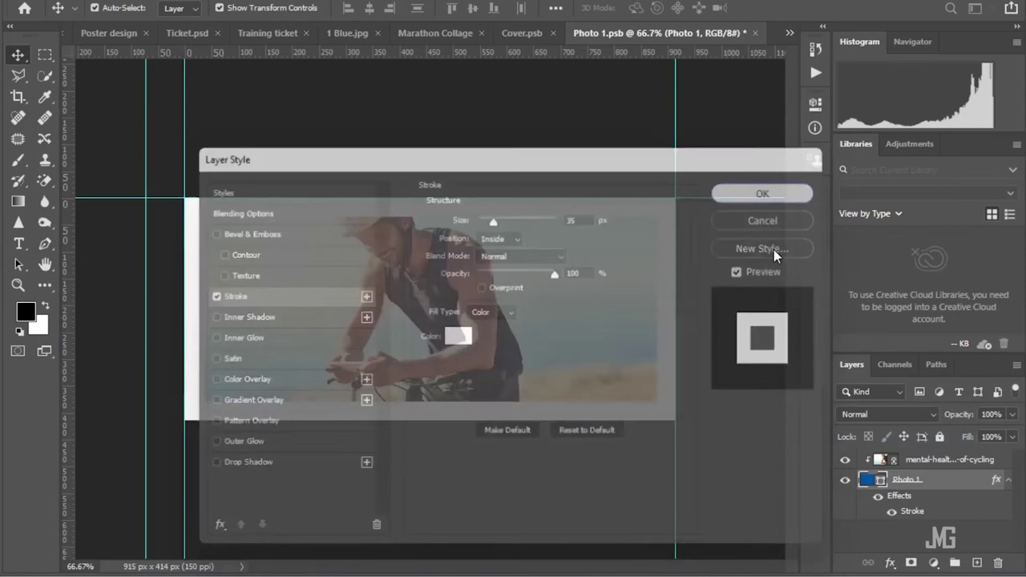
{"action": "left_click", "coordinate": [741, 305]}
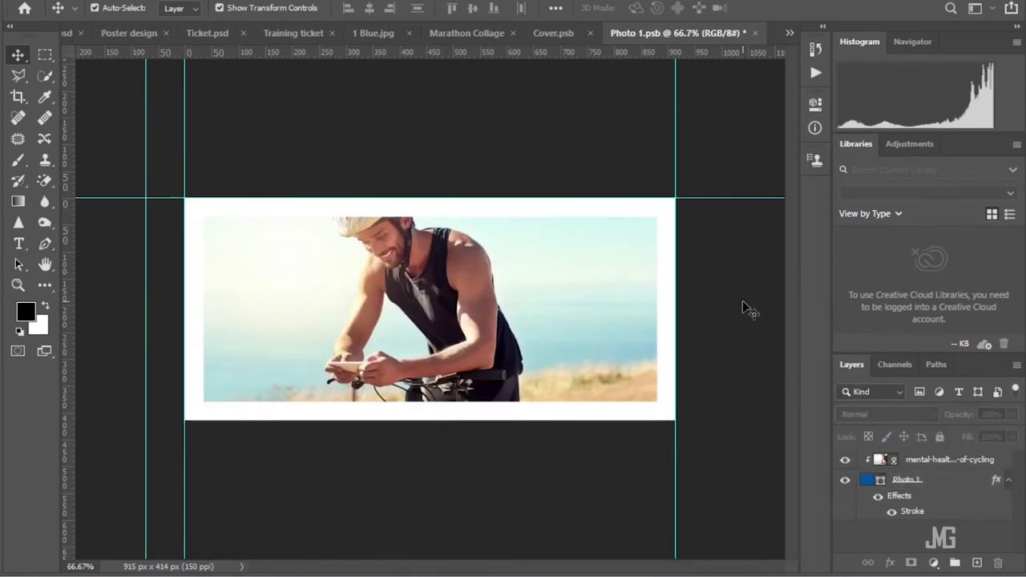
{"action": "key", "text": "ctrl+s"}
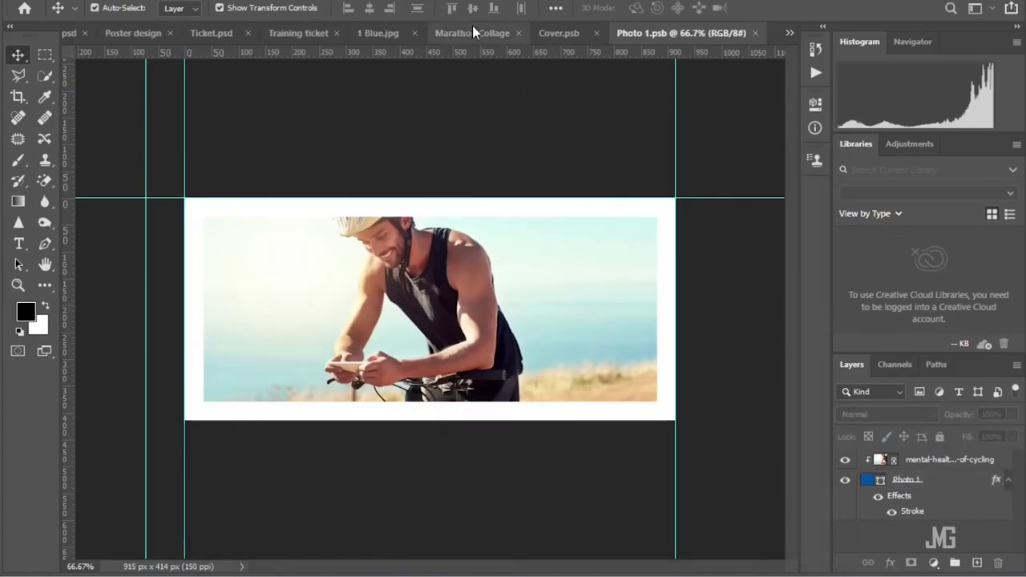
In the collage, rename Rectangle 3 to Photo 3, convert it to a smart object, and open it
{"action": "left_click", "coordinate": [466, 35]}
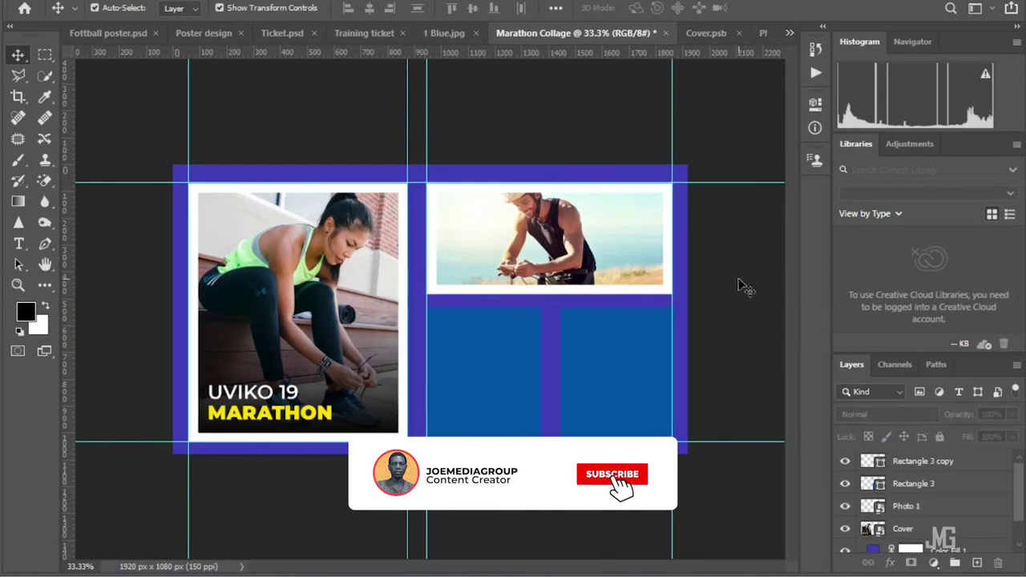
{"action": "left_click", "coordinate": [458, 359]}
{"action": "double_click", "coordinate": [914, 484]}
{"action": "type", "text": "Photo"}
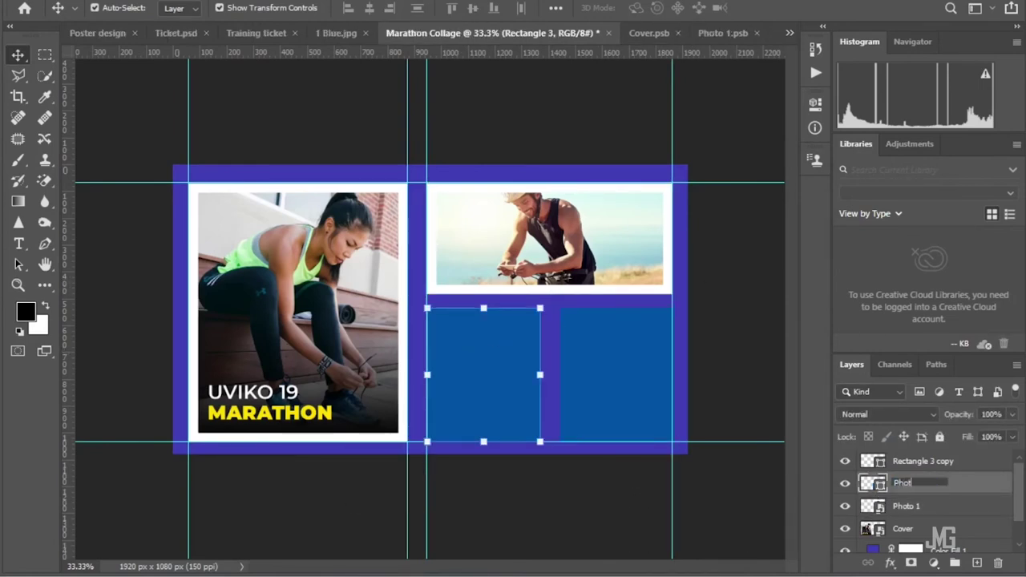
{"action": "left_click", "coordinate": [952, 513]}
{"action": "left_click", "coordinate": [906, 485]}
{"action": "right_click", "coordinate": [919, 486]}
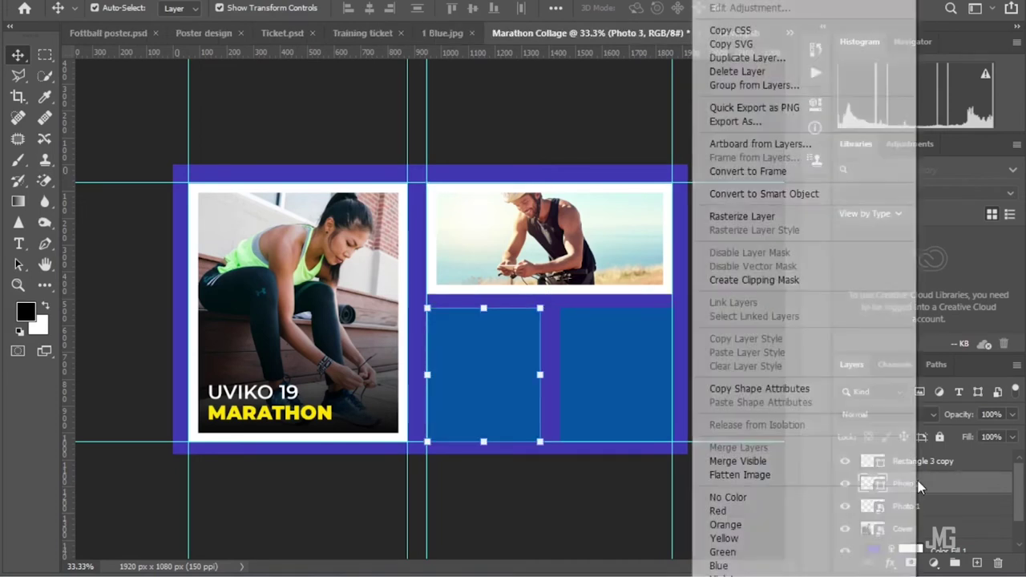
{"action": "left_click", "coordinate": [765, 196]}
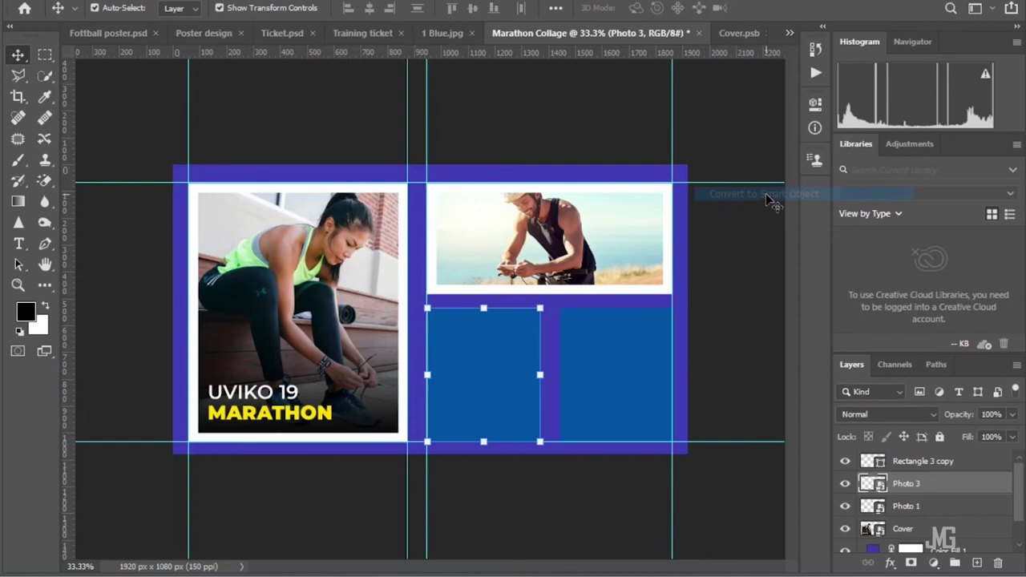
{"action": "double_click", "coordinate": [873, 485]}
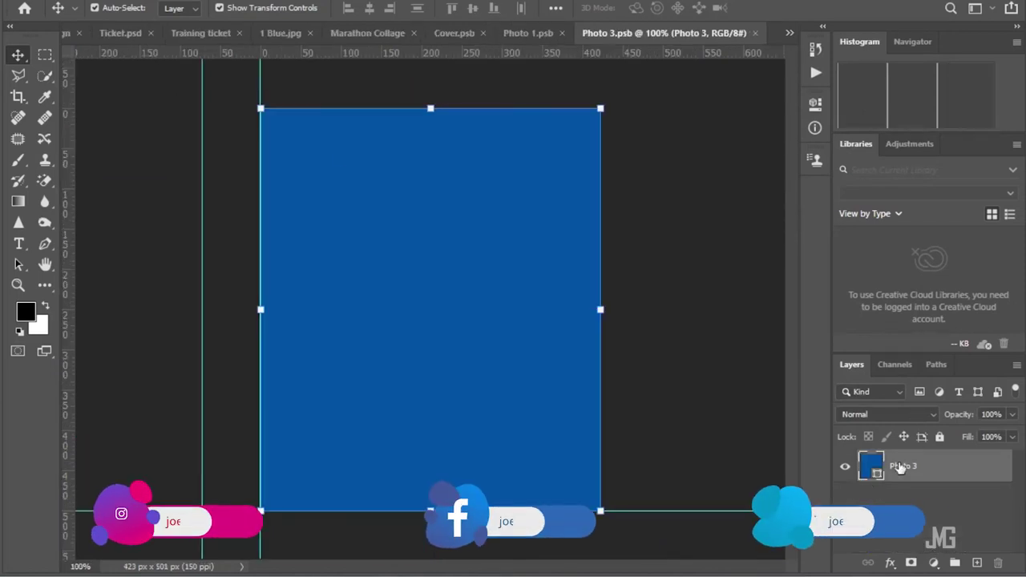
Place the crimson runner PNG as linked, scaled down slightly and nudged up inside the rectangle
{"action": "left_click", "coordinate": [38, 7]}
{"action": "left_click", "coordinate": [131, 340]}
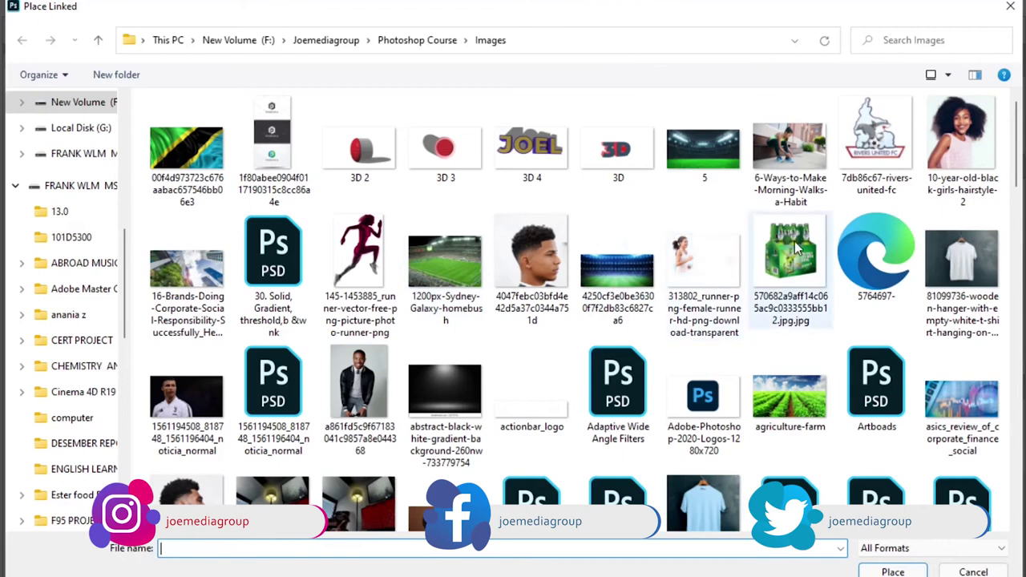
{"action": "scroll", "coordinate": [794, 242], "scroll_direction": "down", "scroll_amount": 5}
{"action": "scroll", "coordinate": [794, 242], "scroll_direction": "down", "scroll_amount": 2}
{"action": "scroll", "coordinate": [794, 242], "scroll_direction": "down", "scroll_amount": 5}
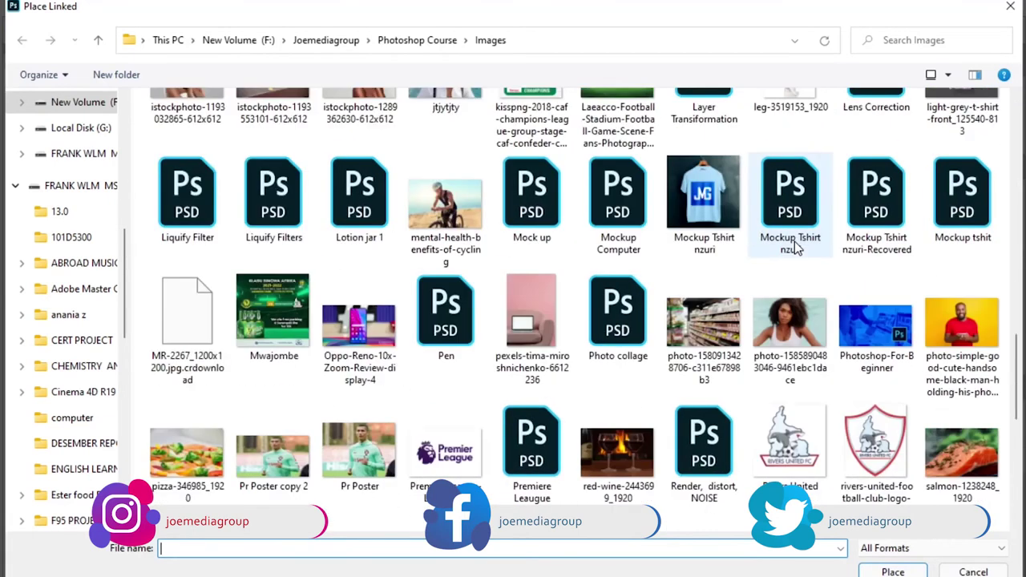
{"action": "scroll", "coordinate": [795, 248], "scroll_direction": "up", "scroll_amount": 5}
{"action": "scroll", "coordinate": [795, 249], "scroll_direction": "up", "scroll_amount": 5}
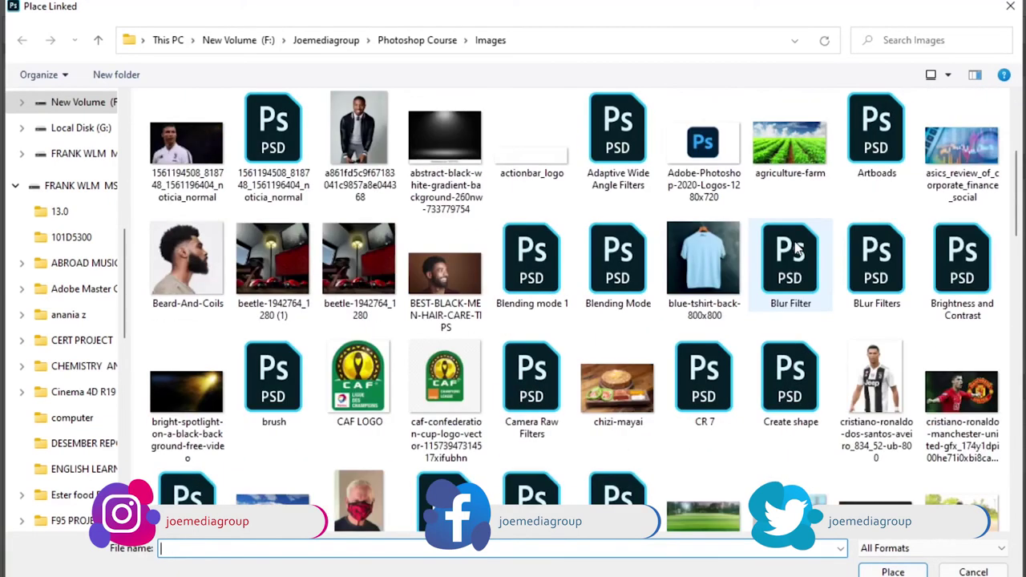
{"action": "scroll", "coordinate": [796, 250], "scroll_direction": "up", "scroll_amount": 3}
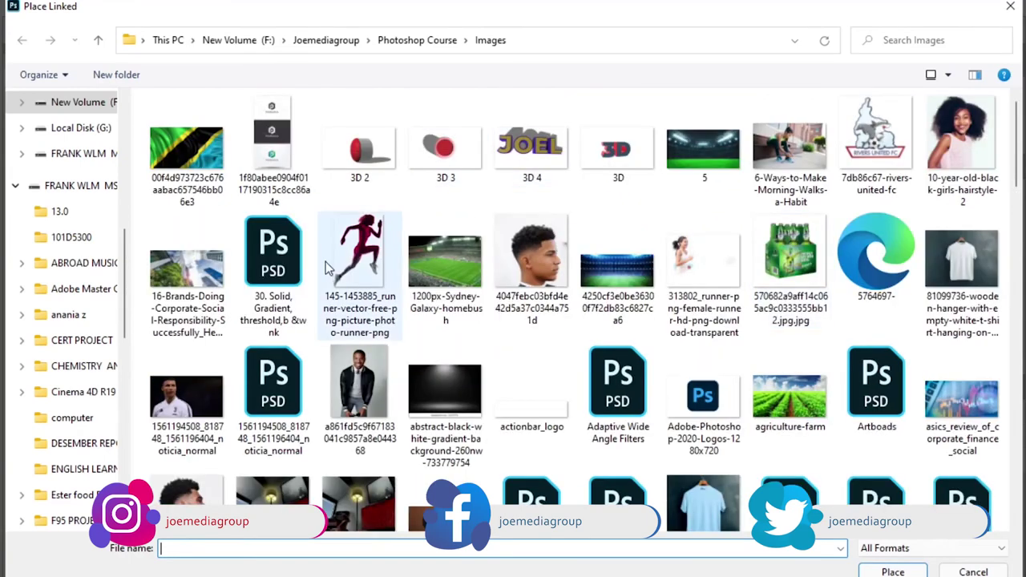
{"action": "double_click", "coordinate": [346, 247]}
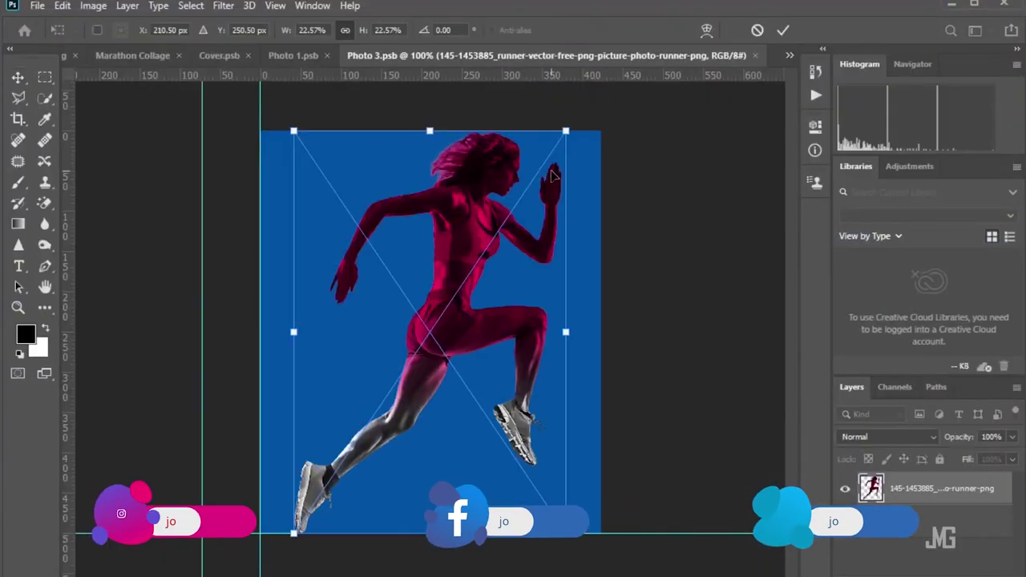
{"action": "left_click_drag", "start_coordinate": [566, 131], "coordinate": [542, 158]}
{"action": "left_click_drag", "start_coordinate": [464, 277], "coordinate": [463, 265]}
{"action": "left_click", "coordinate": [783, 30]}
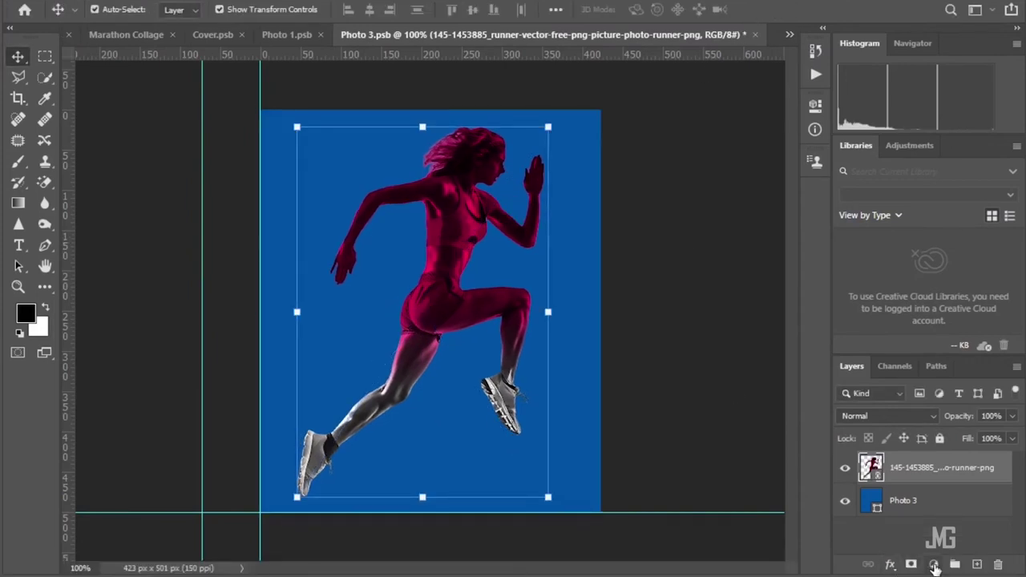
Add a Solid Color fill below the runner, sampling dark magenta #7f002f from her chest
{"action": "left_click", "coordinate": [934, 565]}
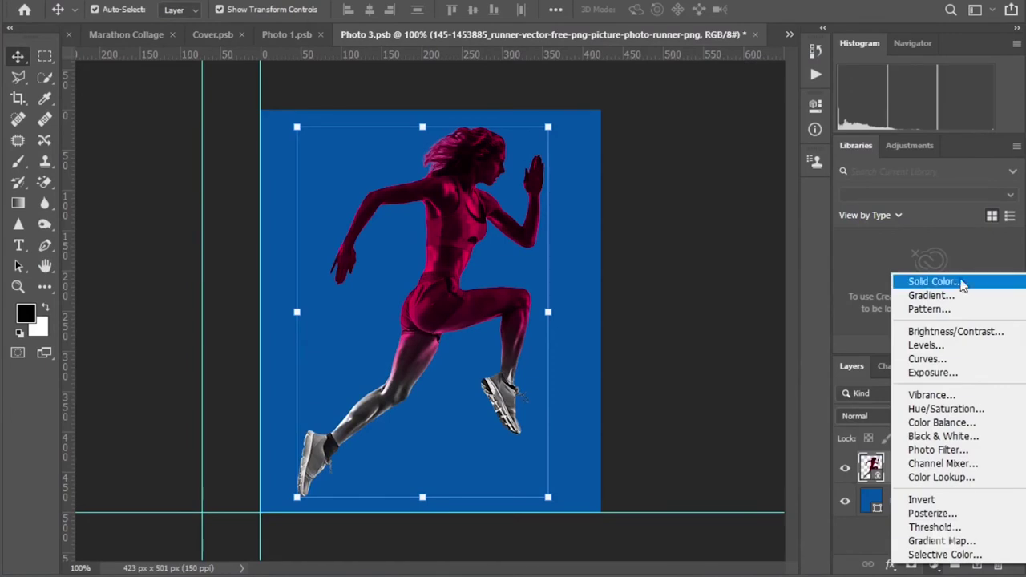
{"action": "left_click", "coordinate": [958, 282]}
{"action": "left_click", "coordinate": [962, 292]}
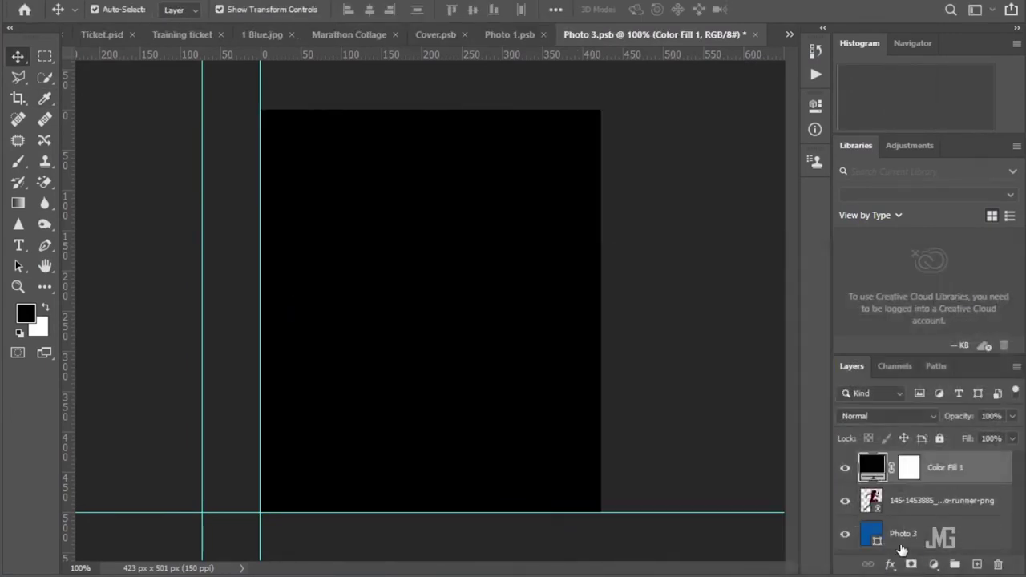
{"action": "left_click_drag", "start_coordinate": [940, 469], "coordinate": [934, 512]}
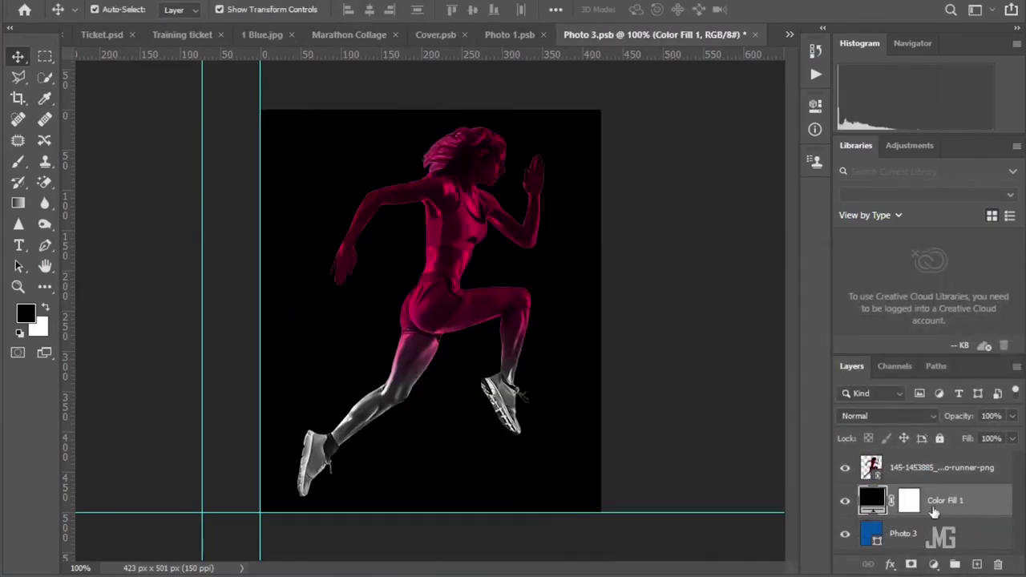
{"action": "double_click", "coordinate": [880, 499]}
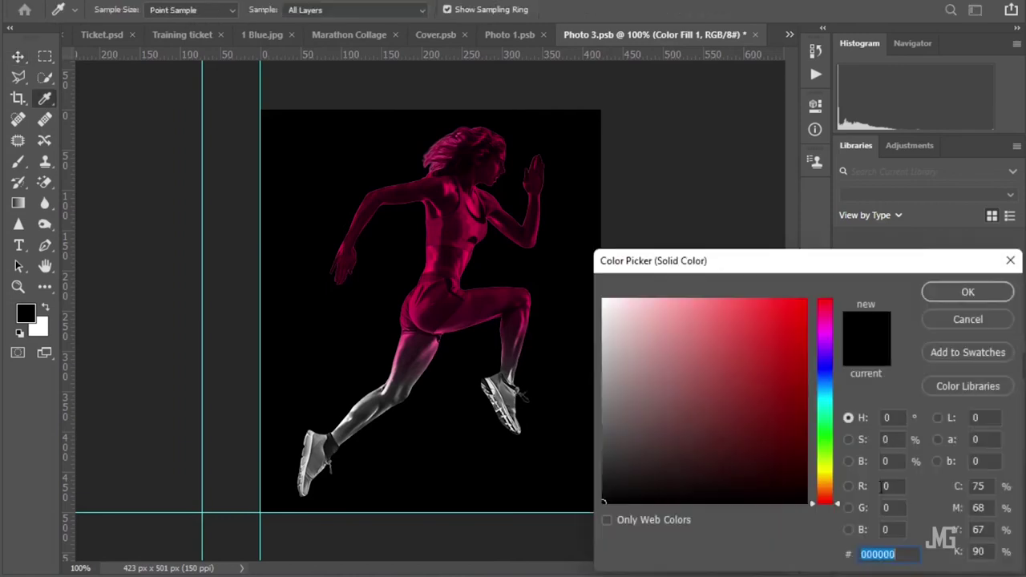
{"action": "left_click", "coordinate": [484, 227]}
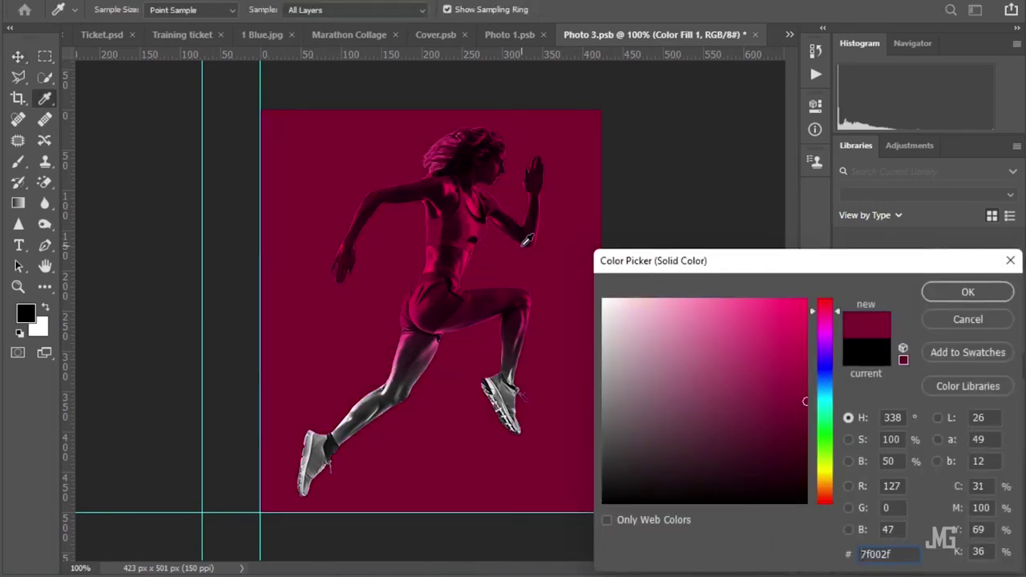
{"action": "left_click", "coordinate": [948, 295]}
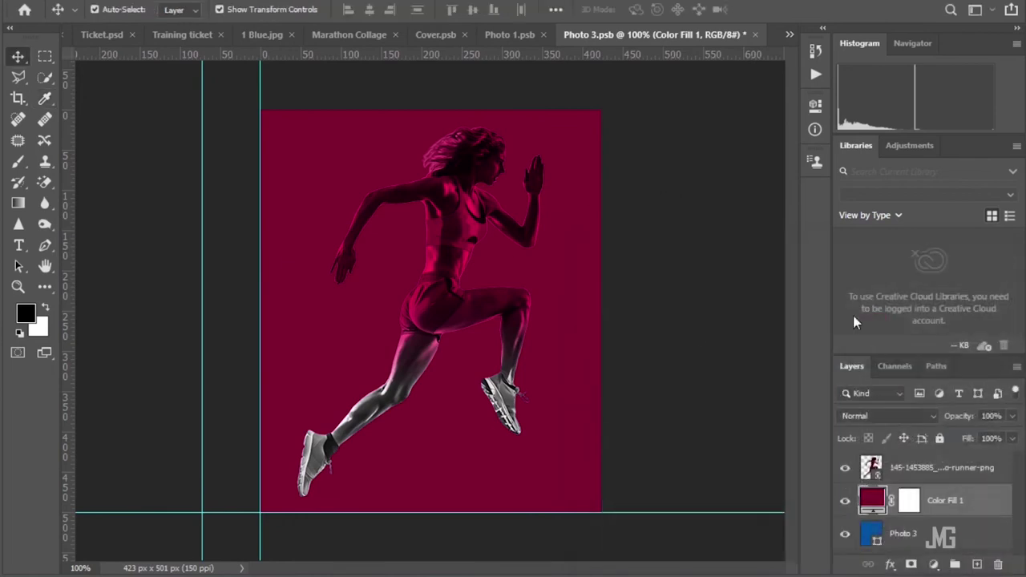
Merge the runner with the colour fill and clip the merged layer to Photo 3
{"action": "left_click", "coordinate": [920, 475]}
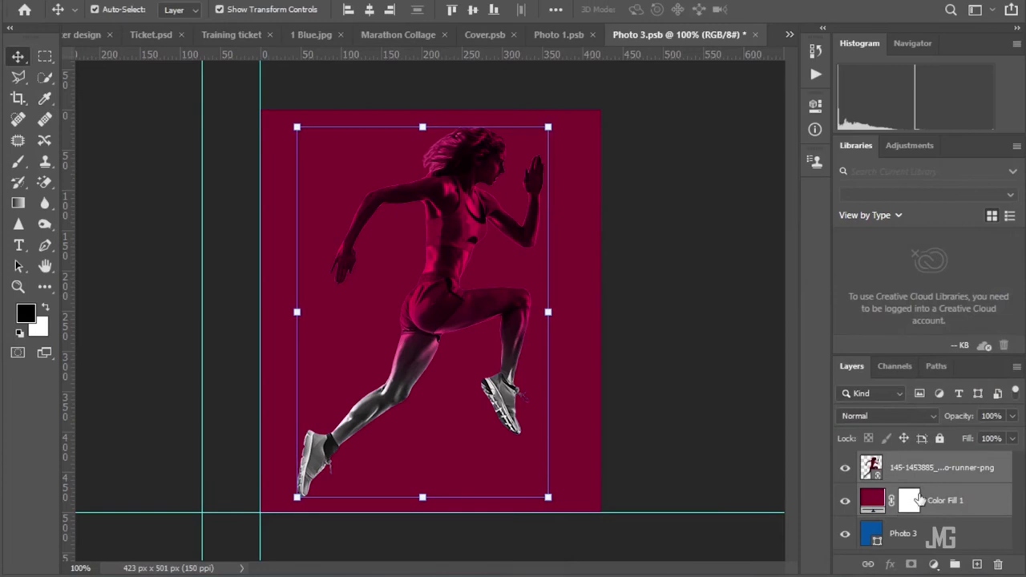
{"action": "right_click", "coordinate": [930, 479]}
{"action": "left_click", "coordinate": [795, 495]}
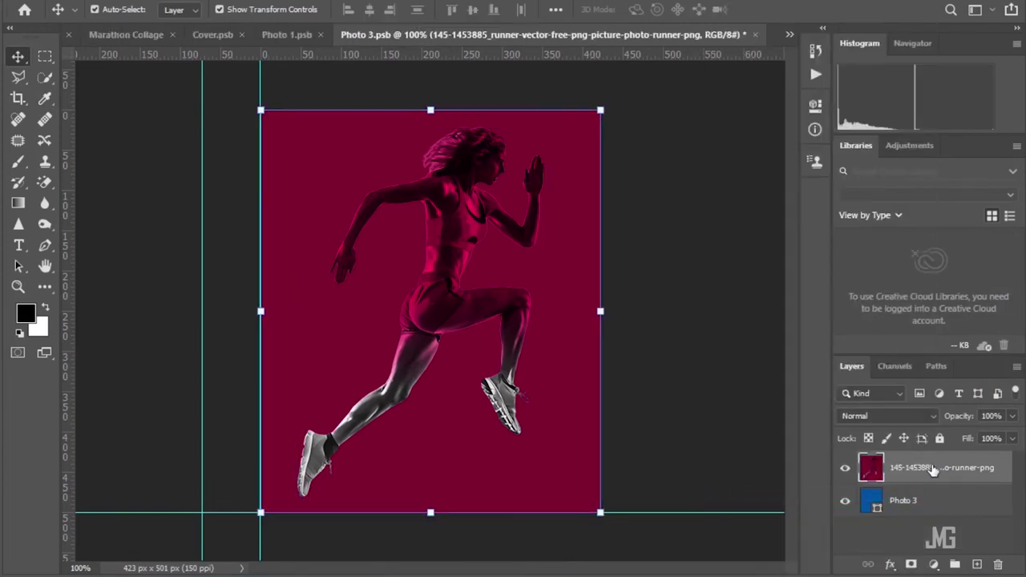
{"action": "right_click", "coordinate": [933, 472]}
{"action": "left_click", "coordinate": [788, 283]}
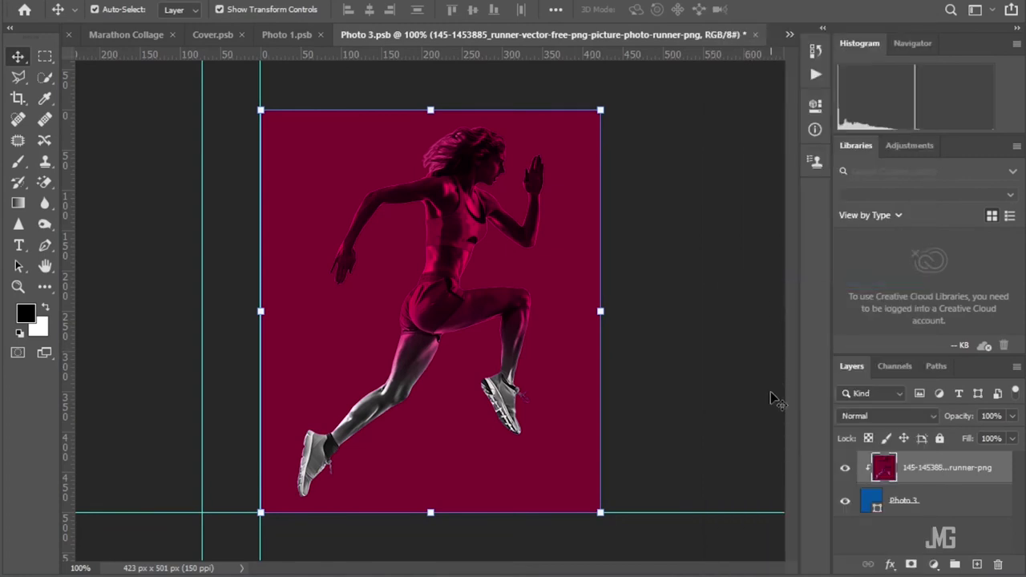
{"action": "left_click", "coordinate": [919, 502]}
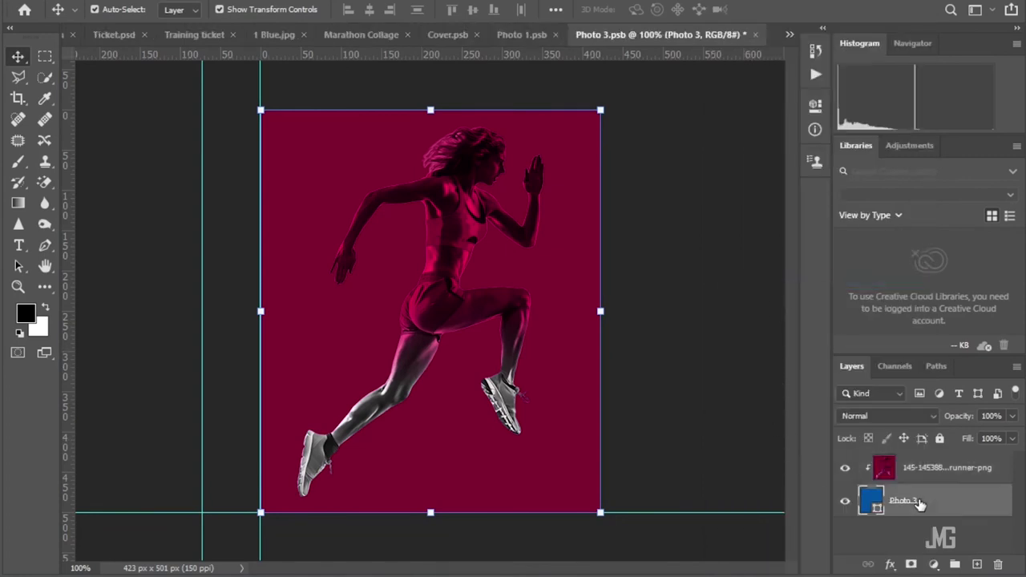
Give the Photo 3 runner panel a 35 px white inside stroke and save the file
{"action": "left_click", "coordinate": [889, 564]}
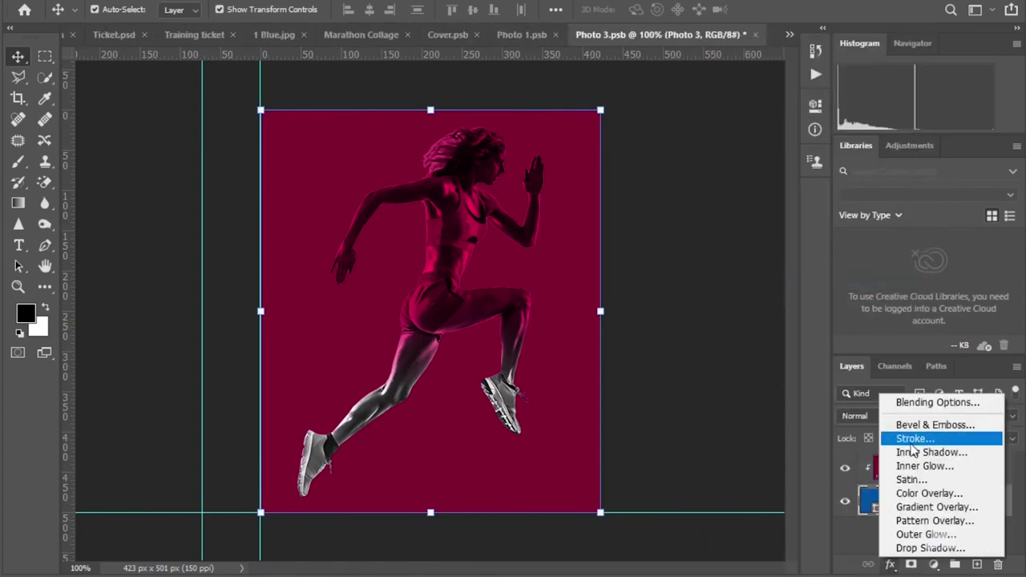
{"action": "left_click", "coordinate": [910, 438]}
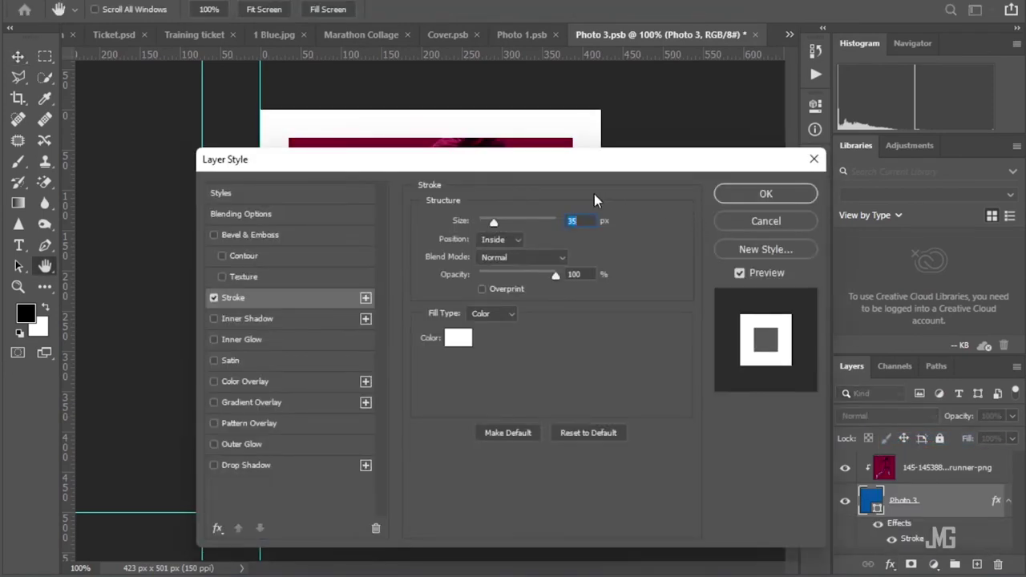
{"action": "left_click", "coordinate": [739, 198]}
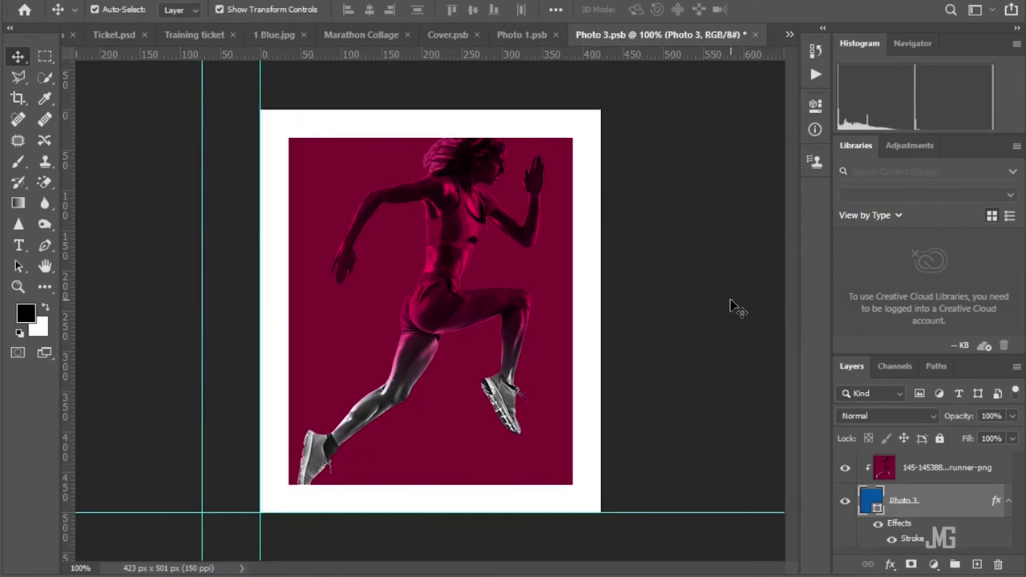
{"action": "key", "text": "ctrl+s"}
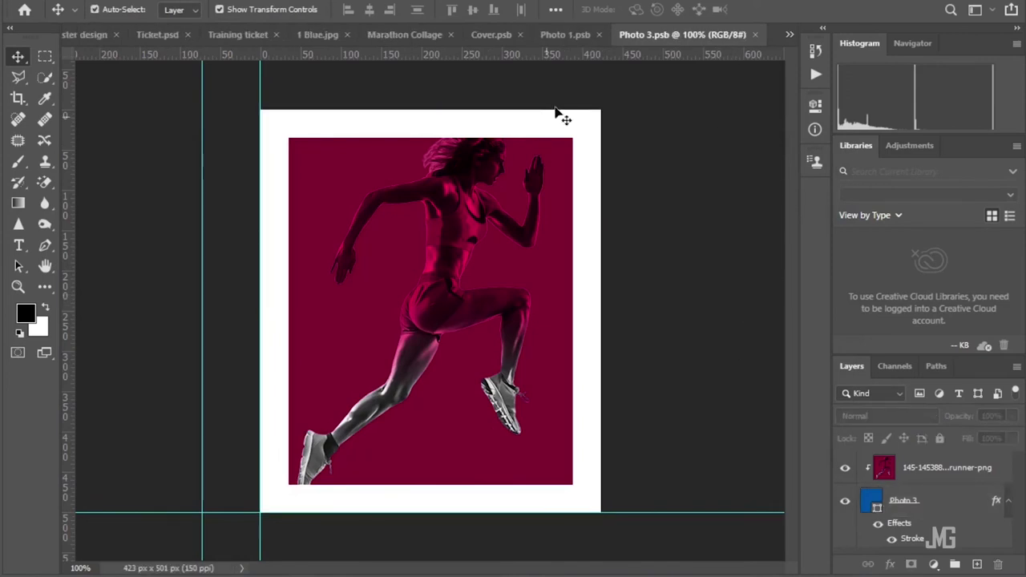
In Marathon Collage, rename the blue box layer Photo 3 and the runner layer Photo 2
{"action": "left_click", "coordinate": [408, 35]}
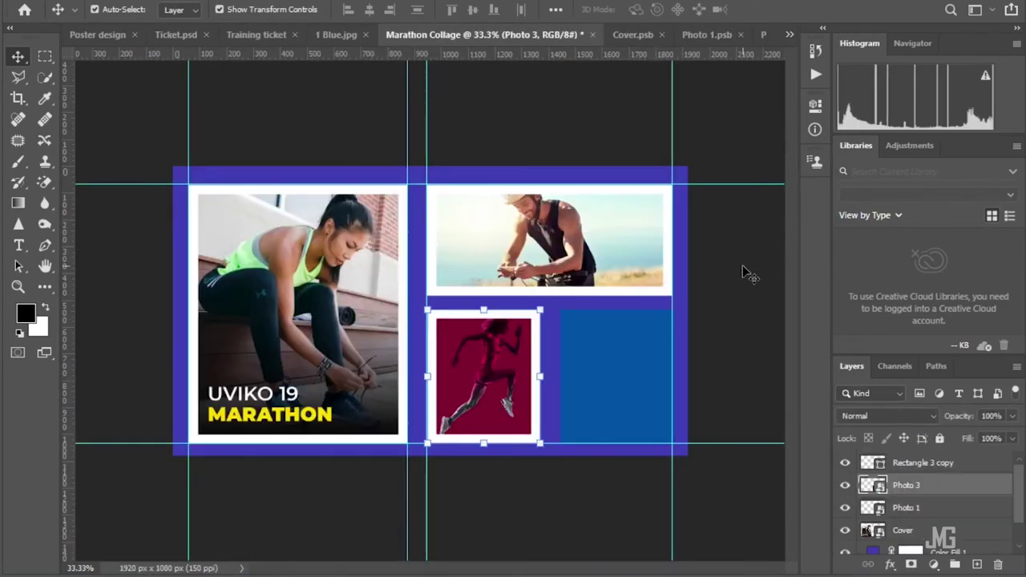
{"action": "left_click", "coordinate": [598, 381]}
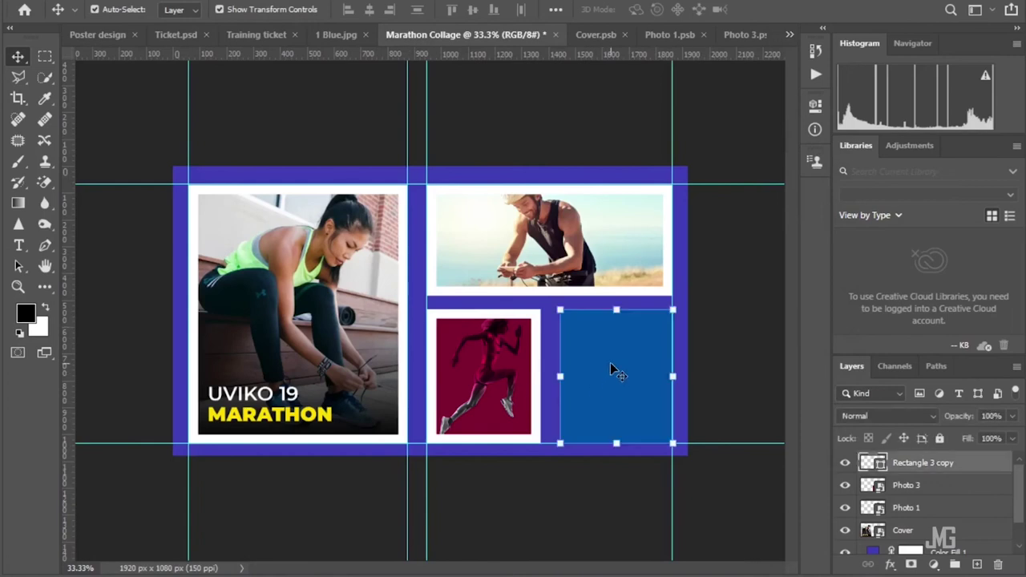
{"action": "double_click", "coordinate": [914, 463]}
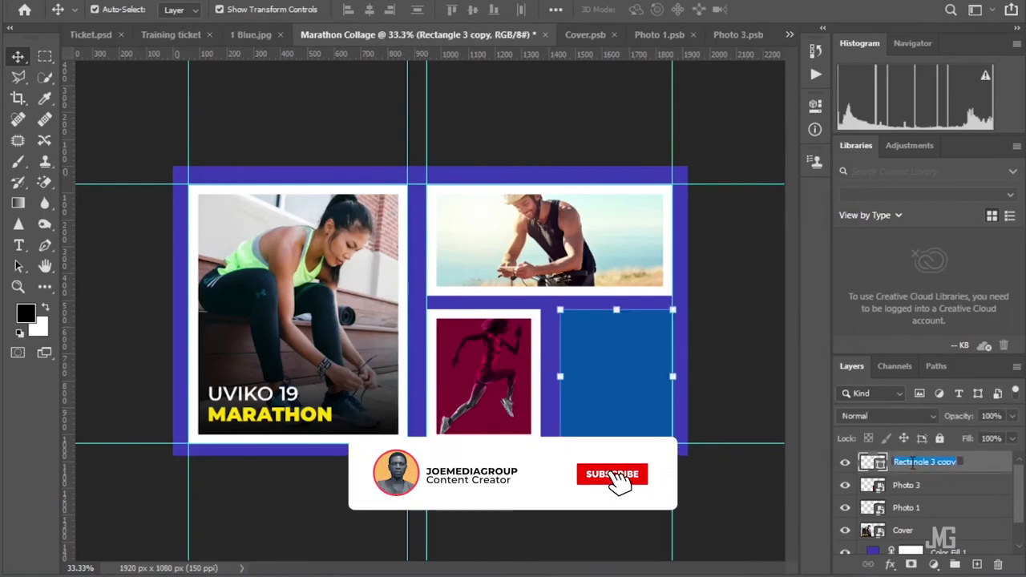
{"action": "type", "text": "Photo 3"}
{"action": "left_click", "coordinate": [925, 475]}
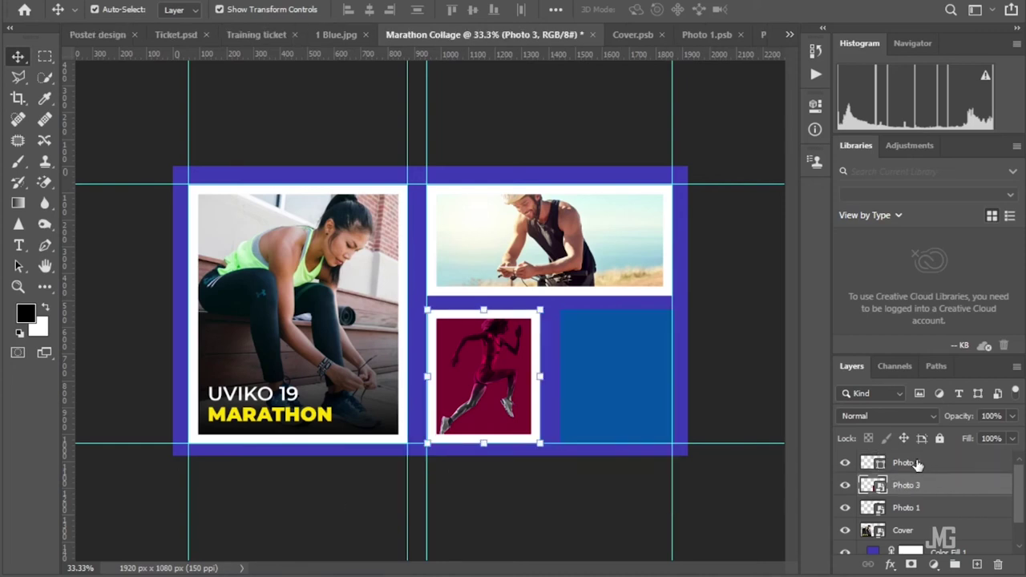
{"action": "double_click", "coordinate": [916, 464]}
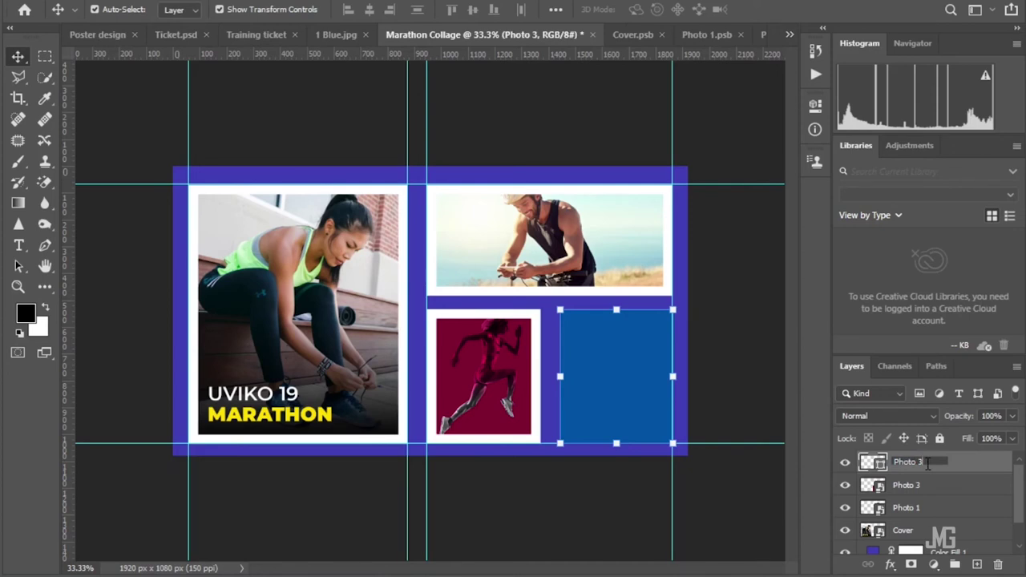
{"action": "double_click", "coordinate": [917, 486]}
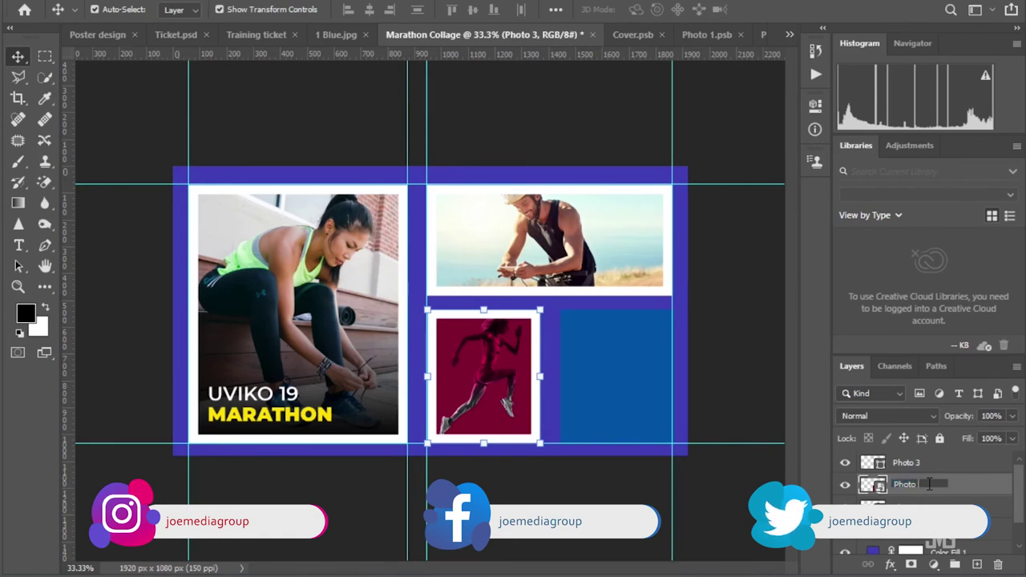
{"action": "type", "text": "2"}
{"action": "left_click", "coordinate": [928, 463]}
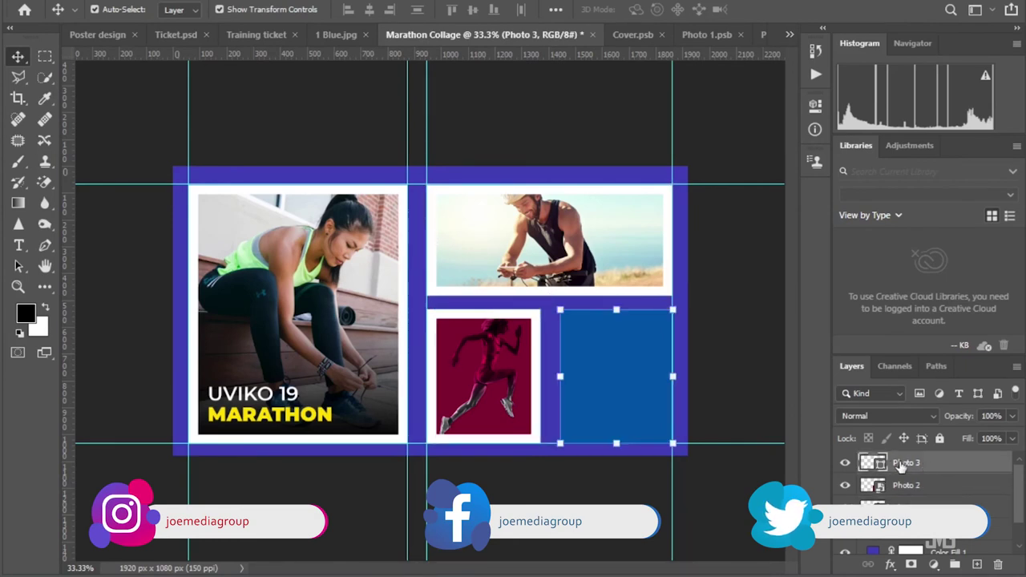
Convert the Photo 3 blue box to a smart object and open its contents
{"action": "right_click", "coordinate": [926, 465]}
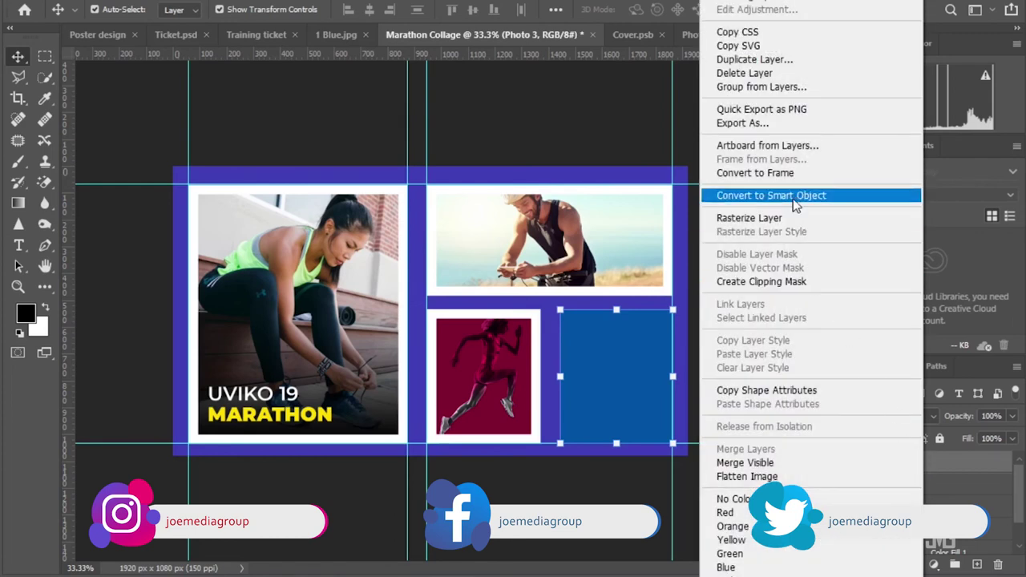
{"action": "left_click", "coordinate": [851, 196]}
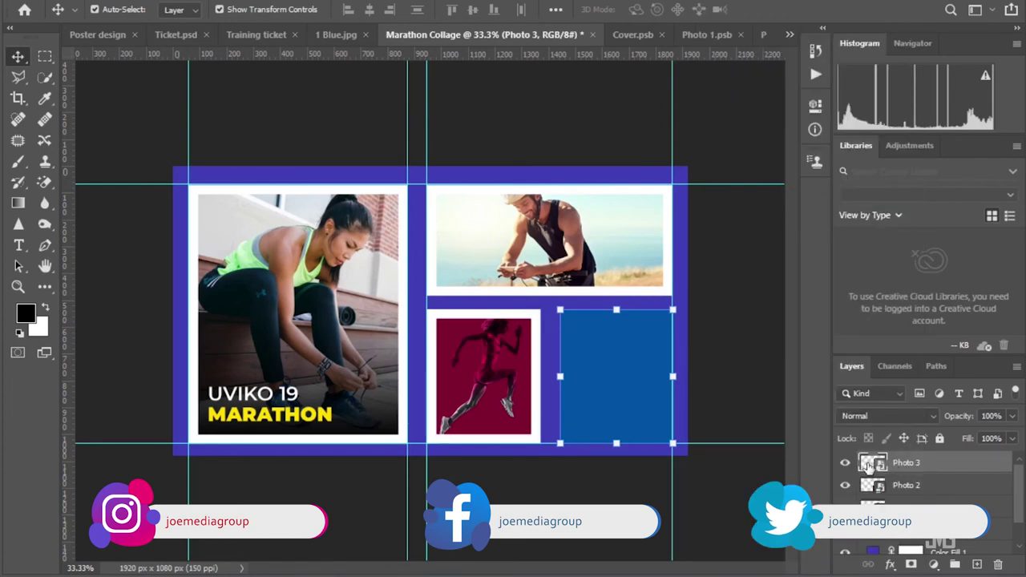
{"action": "double_click", "coordinate": [871, 463]}
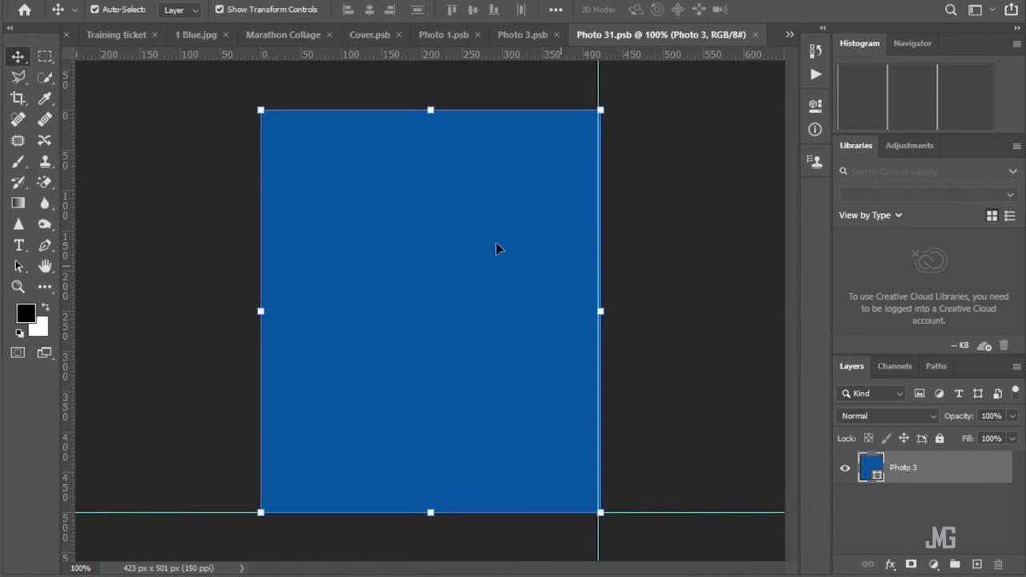
Place the walking-woman istockphoto image as a linked file into Photo 31
{"action": "left_click", "coordinate": [37, 12]}
{"action": "left_click", "coordinate": [121, 346]}
{"action": "scroll", "coordinate": [673, 343], "scroll_direction": "down", "scroll_amount": 10}
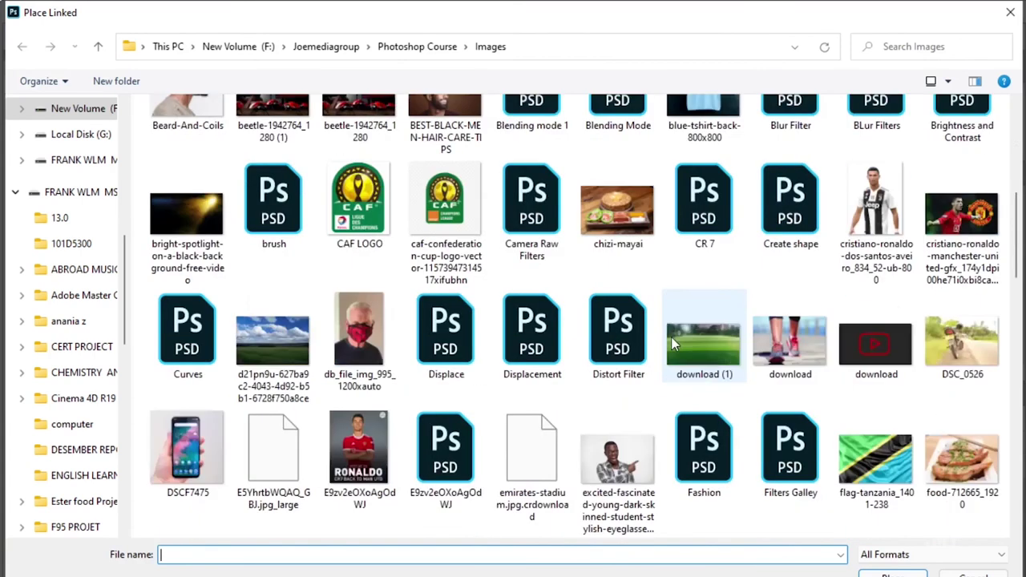
{"action": "scroll", "coordinate": [674, 343], "scroll_direction": "down", "scroll_amount": 5}
{"action": "scroll", "coordinate": [673, 343], "scroll_direction": "down", "scroll_amount": 5}
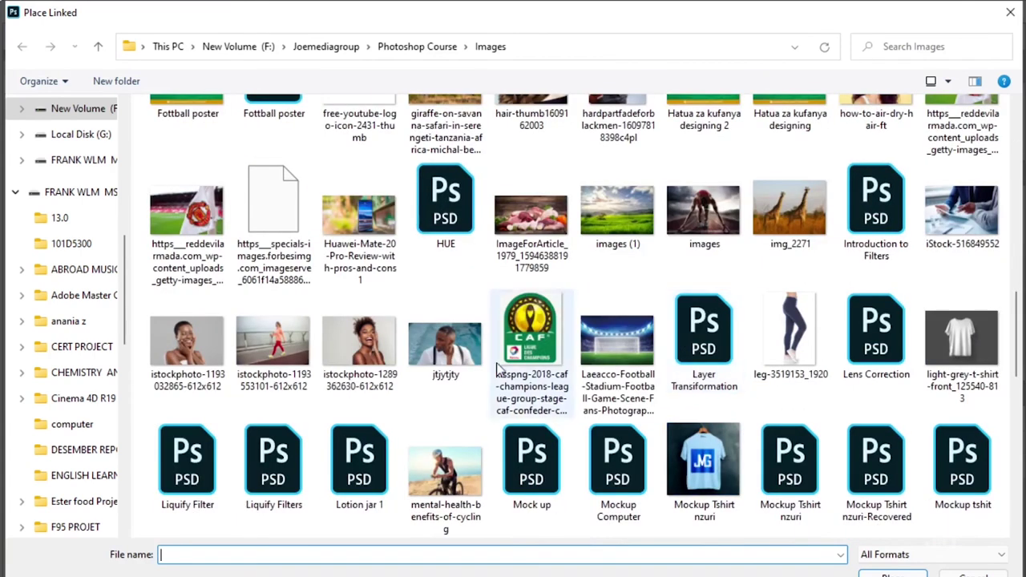
{"action": "left_click", "coordinate": [271, 343]}
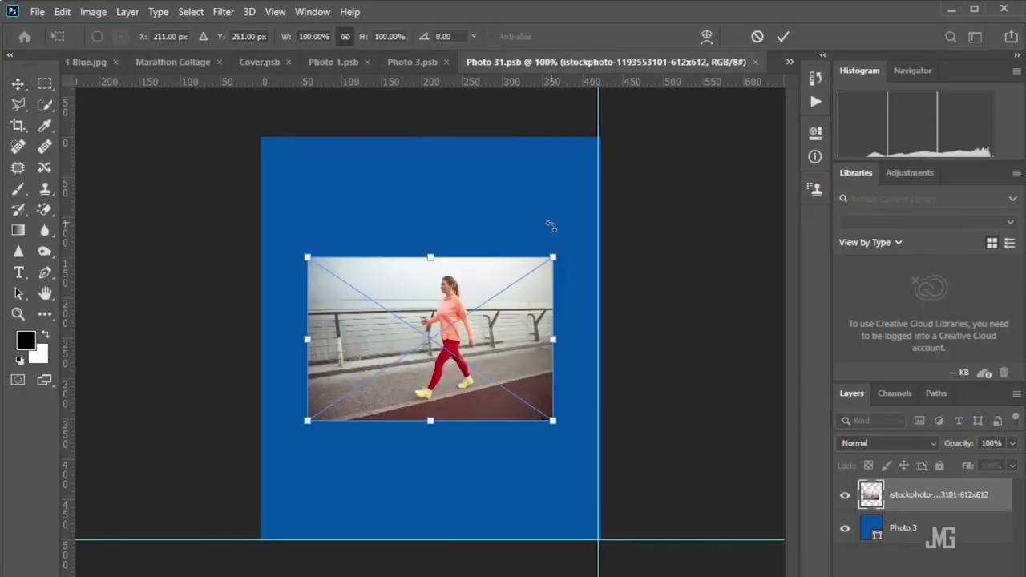
Enlarge the walker photo to cover the frame, commit the transform, and save
{"action": "left_click_drag", "start_coordinate": [551, 257], "coordinate": [746, 126]}
{"action": "left_click_drag", "start_coordinate": [473, 295], "coordinate": [392, 381]}
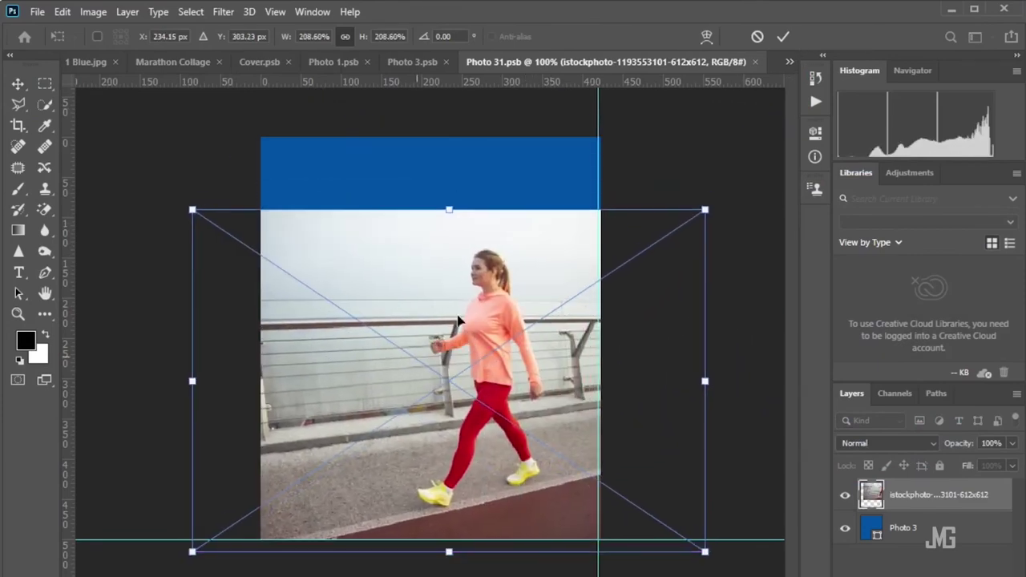
{"action": "left_click_drag", "start_coordinate": [446, 202], "coordinate": [449, 107]}
{"action": "left_click_drag", "start_coordinate": [497, 263], "coordinate": [454, 270]}
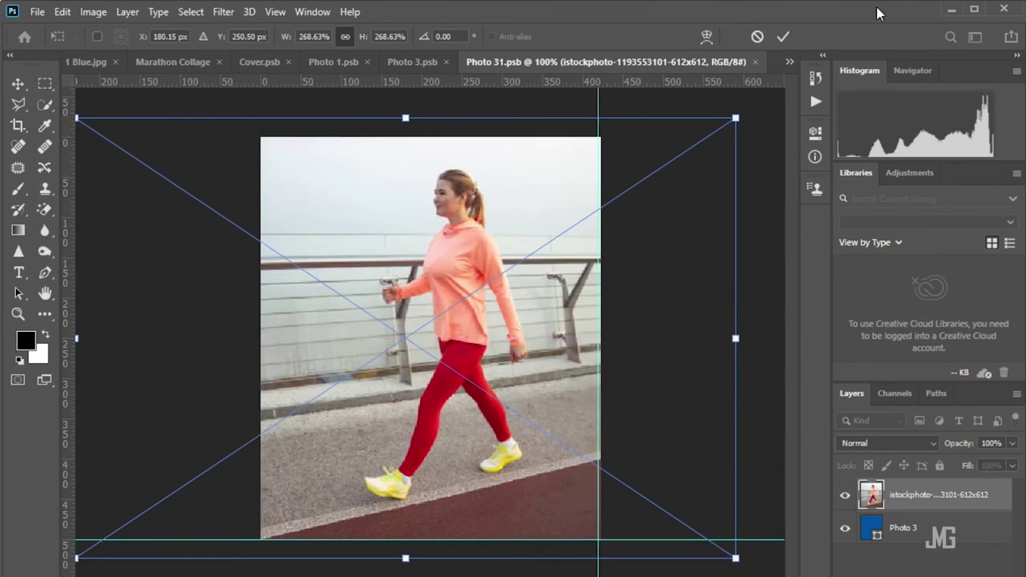
{"action": "left_click", "coordinate": [783, 39]}
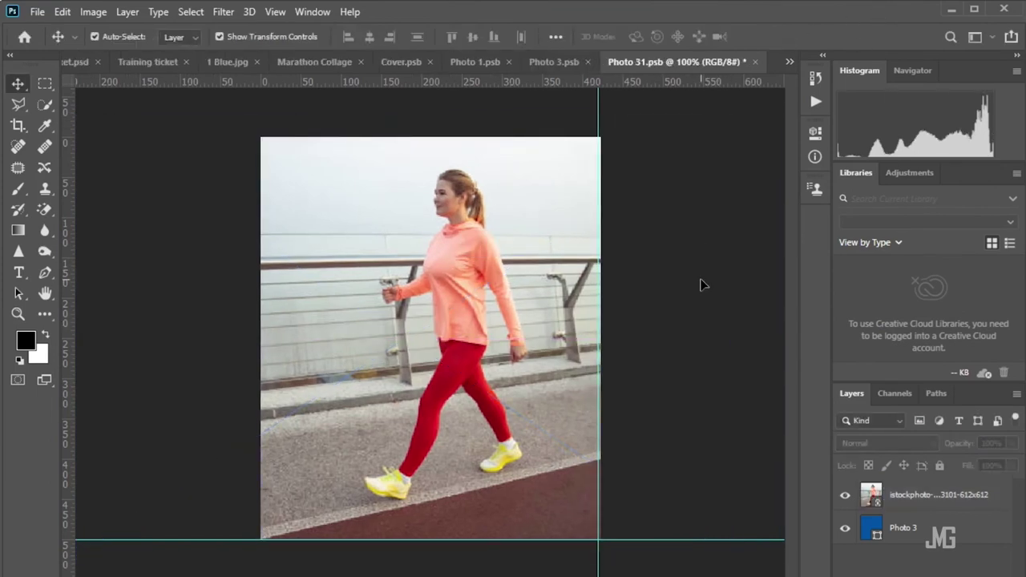
{"action": "key", "text": "ctrl+s"}
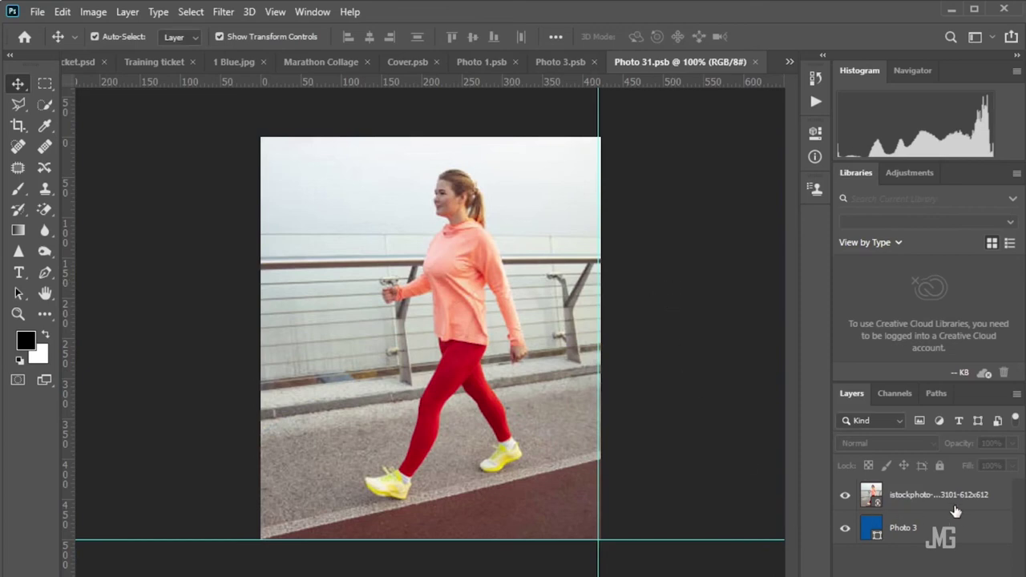
Clip the walker photo layer to the Photo 3 shape with a clipping mask
{"action": "left_click", "coordinate": [922, 497]}
{"action": "right_click", "coordinate": [922, 497]}
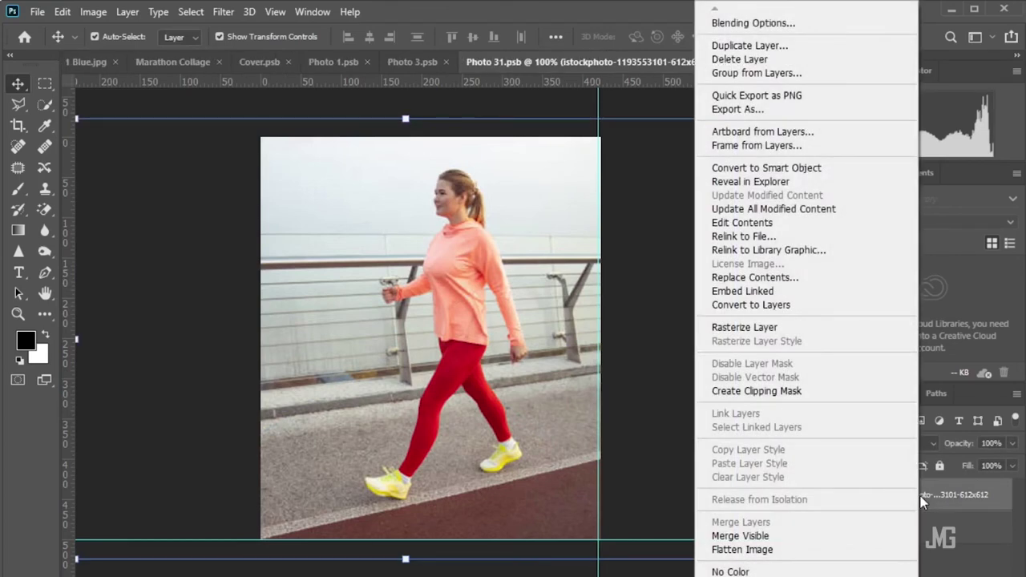
{"action": "left_click", "coordinate": [798, 393]}
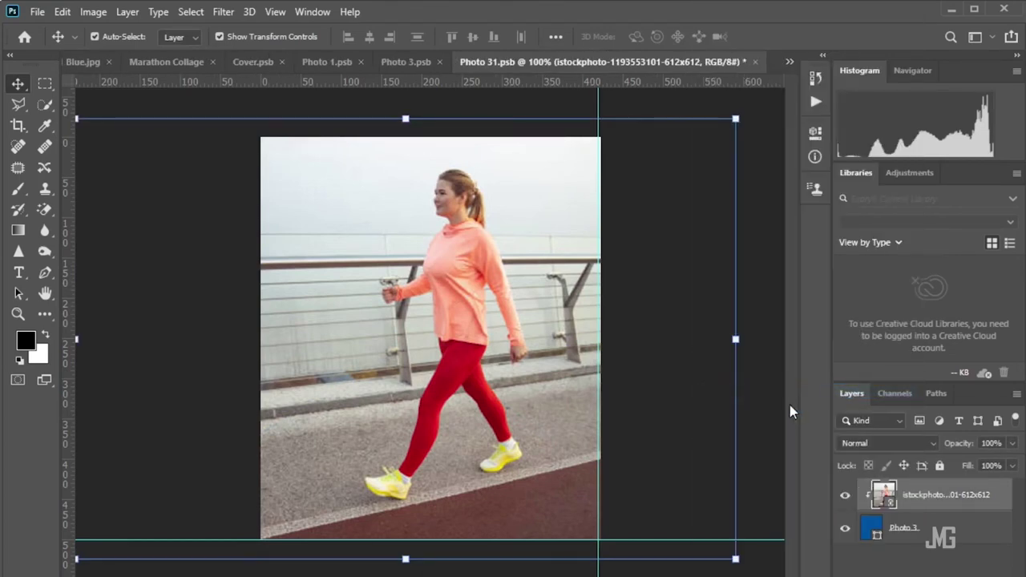
{"action": "left_click", "coordinate": [913, 529]}
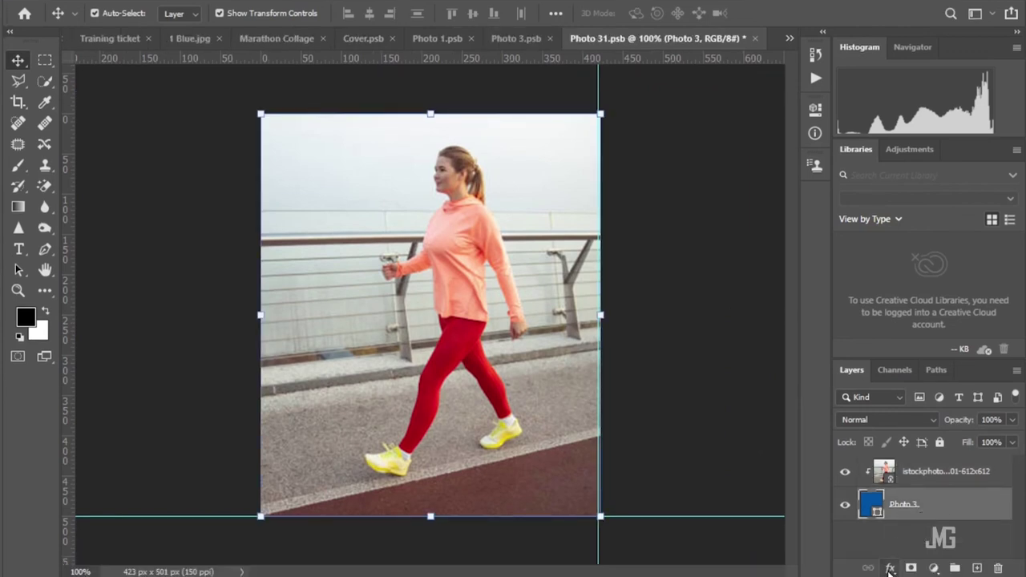
Add a 35 px white inside stroke to the walker frame, save, and return to Marathon Collage
{"action": "left_click", "coordinate": [889, 568]}
{"action": "key", "text": "Escape"}
{"action": "key", "text": "h"}
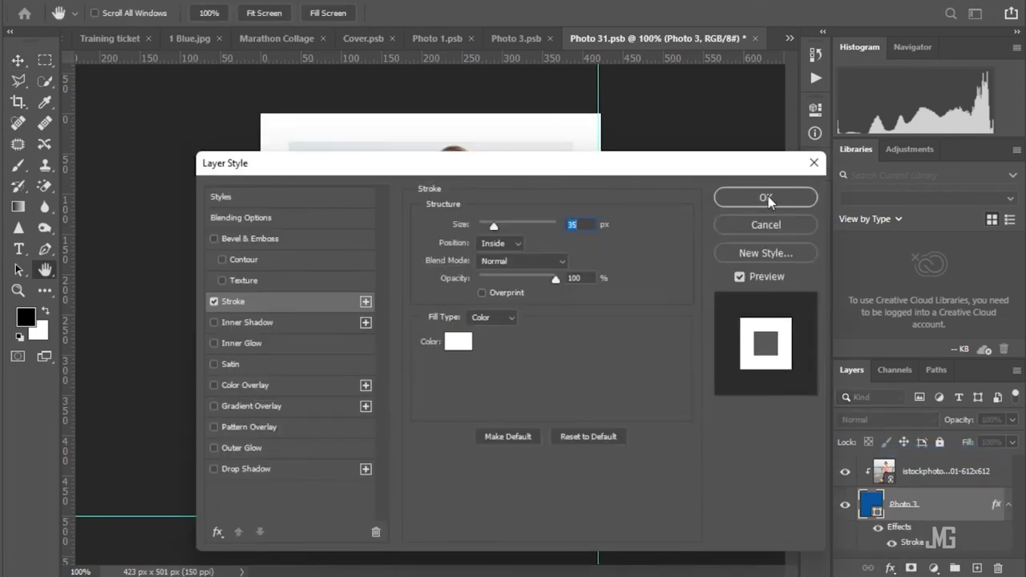
{"action": "left_click", "coordinate": [765, 198]}
{"action": "left_click", "coordinate": [691, 191]}
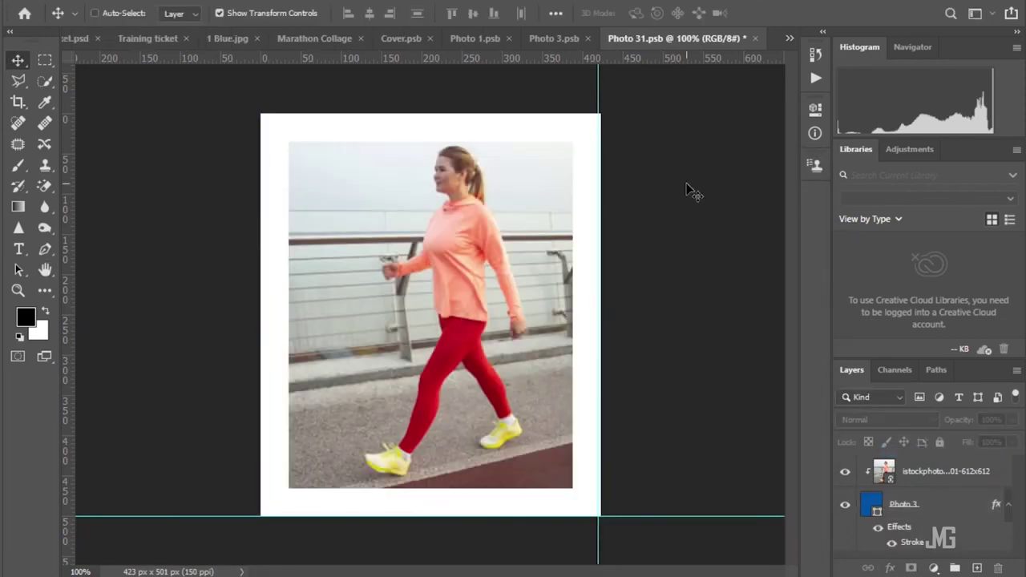
{"action": "key", "text": "ctrl+s"}
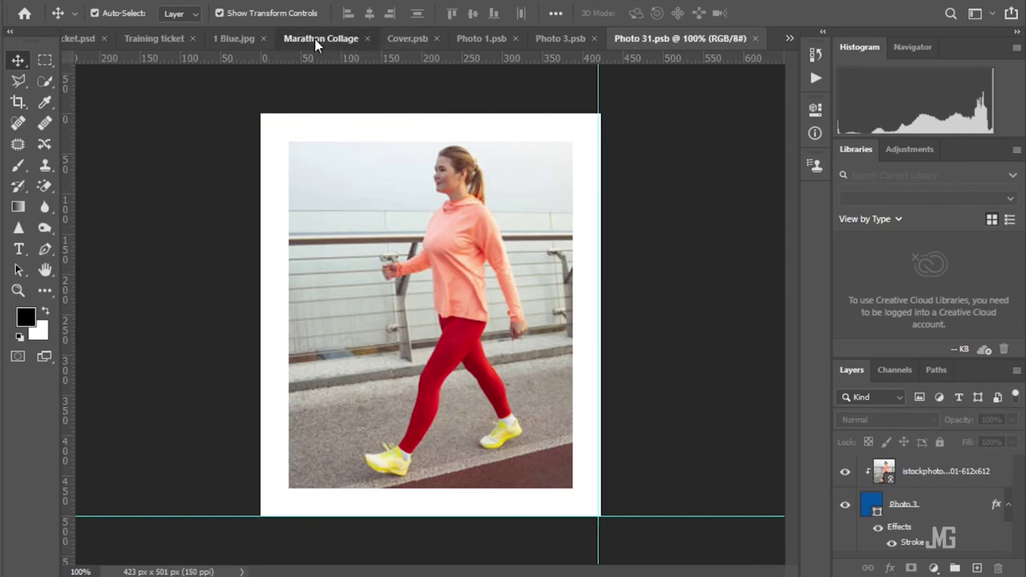
{"action": "left_click", "coordinate": [355, 43]}
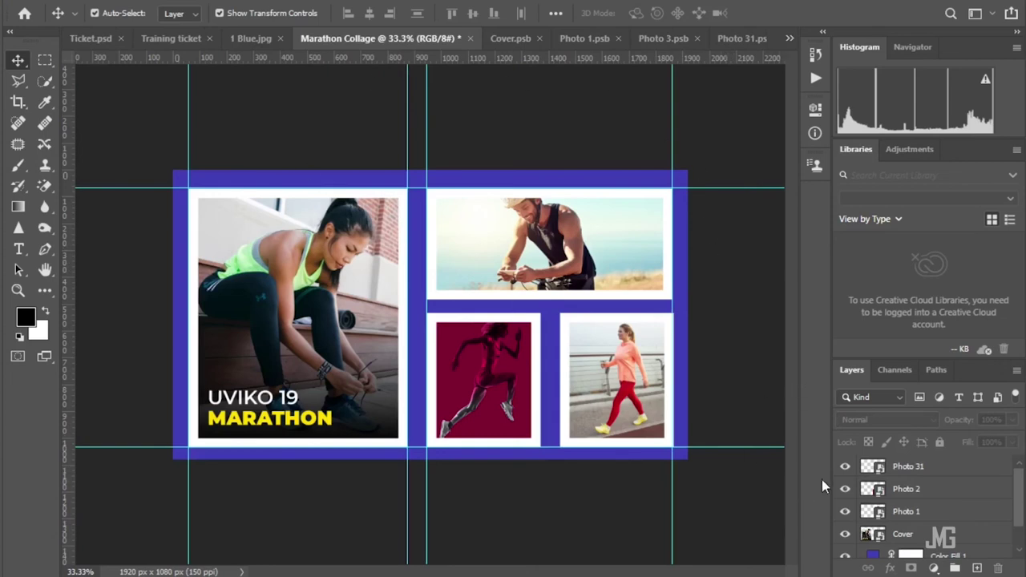
Place the 'download (1)' grass image, scale it past the canvas, and move it beneath Color Fill 1
{"action": "left_click", "coordinate": [40, 1]}
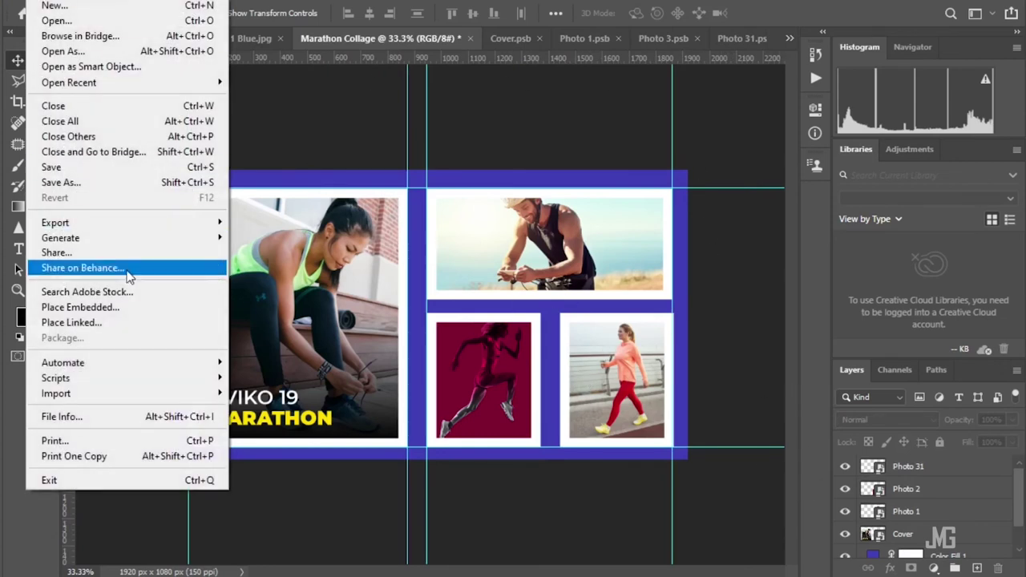
{"action": "left_click", "coordinate": [72, 322]}
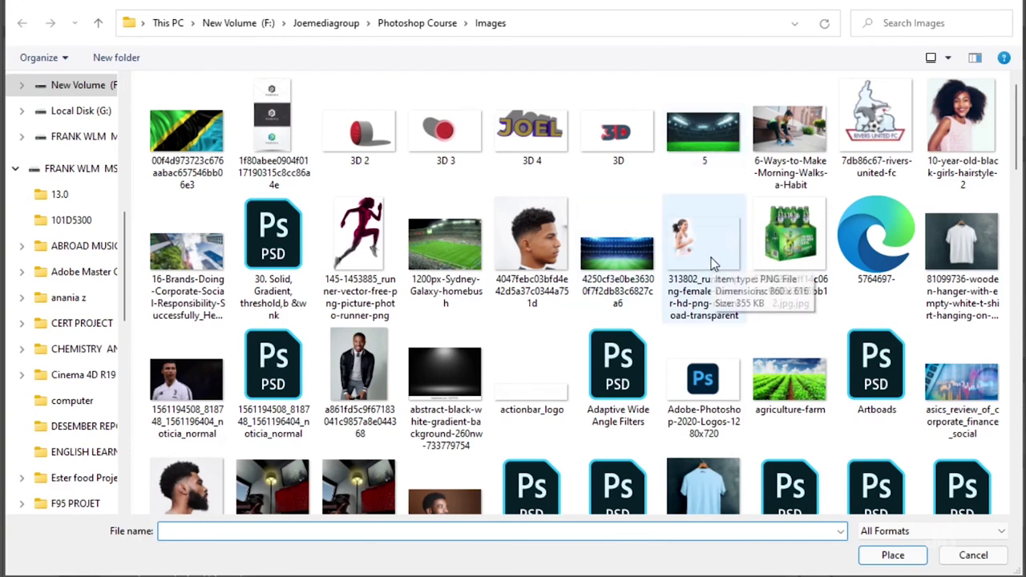
{"action": "scroll", "coordinate": [711, 263], "scroll_direction": "down", "scroll_amount": 5}
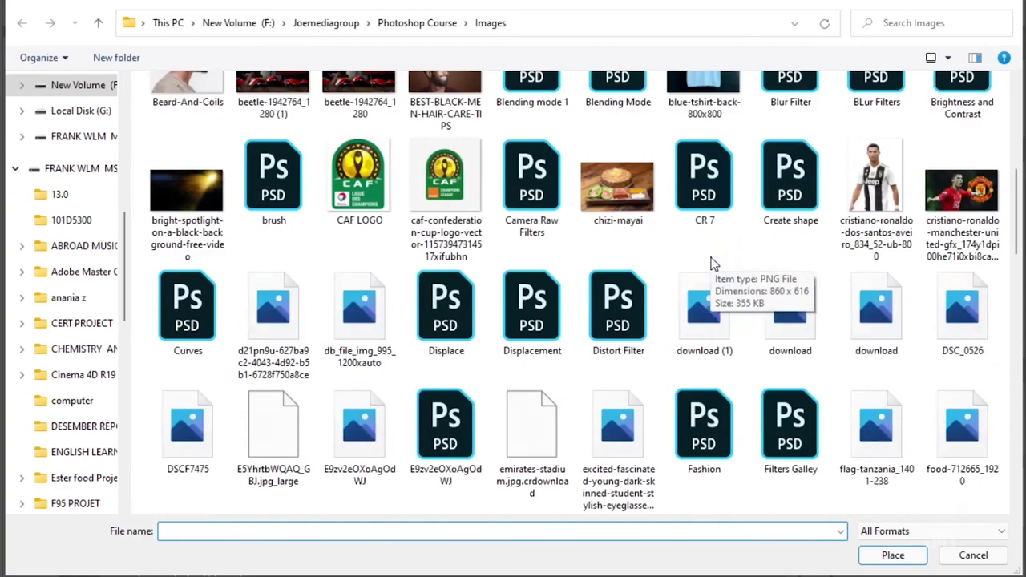
{"action": "double_click", "coordinate": [713, 319]}
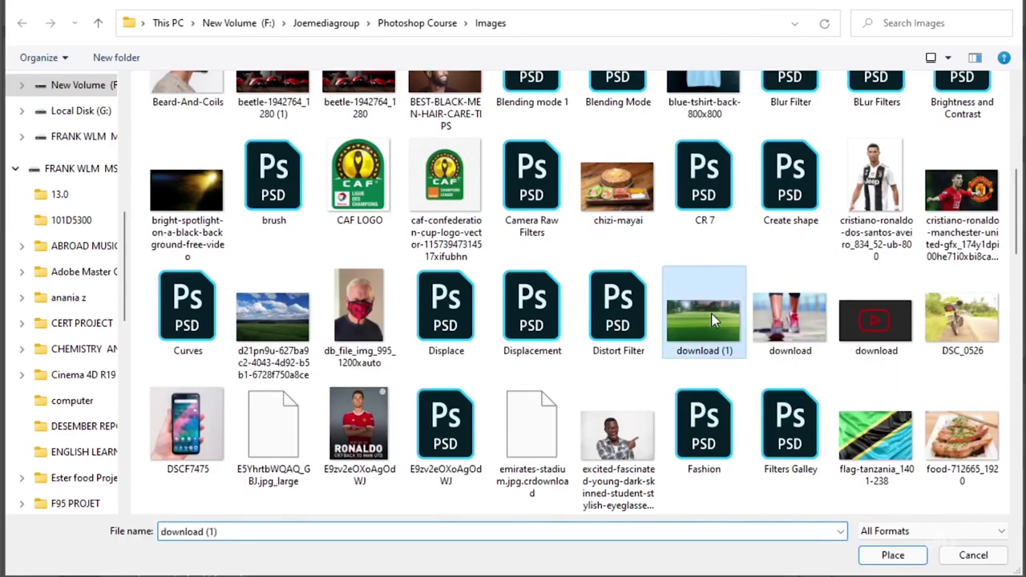
{"action": "left_click_drag", "start_coordinate": [513, 268], "coordinate": [529, 76]}
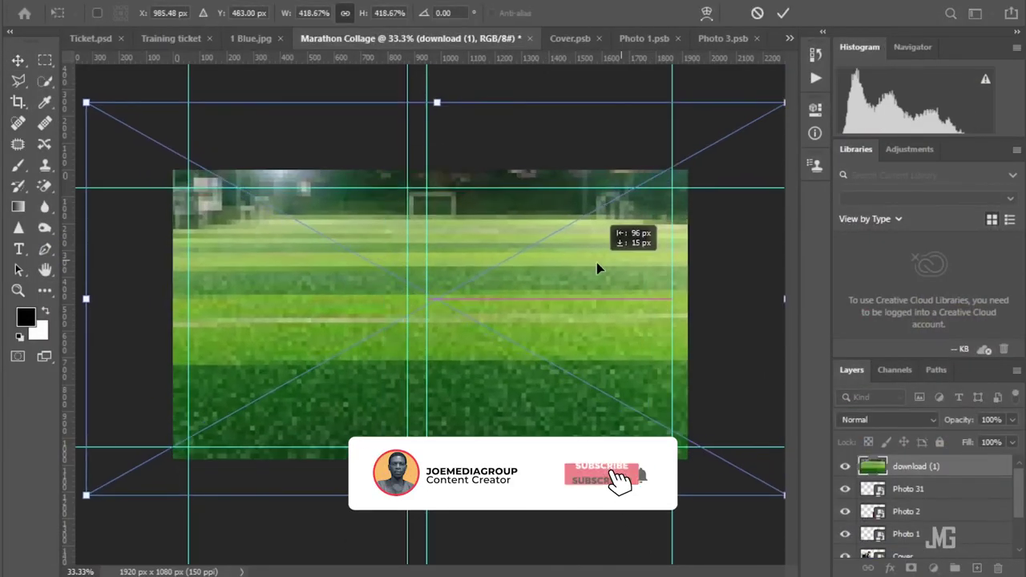
{"action": "left_click_drag", "start_coordinate": [596, 262], "coordinate": [601, 243]}
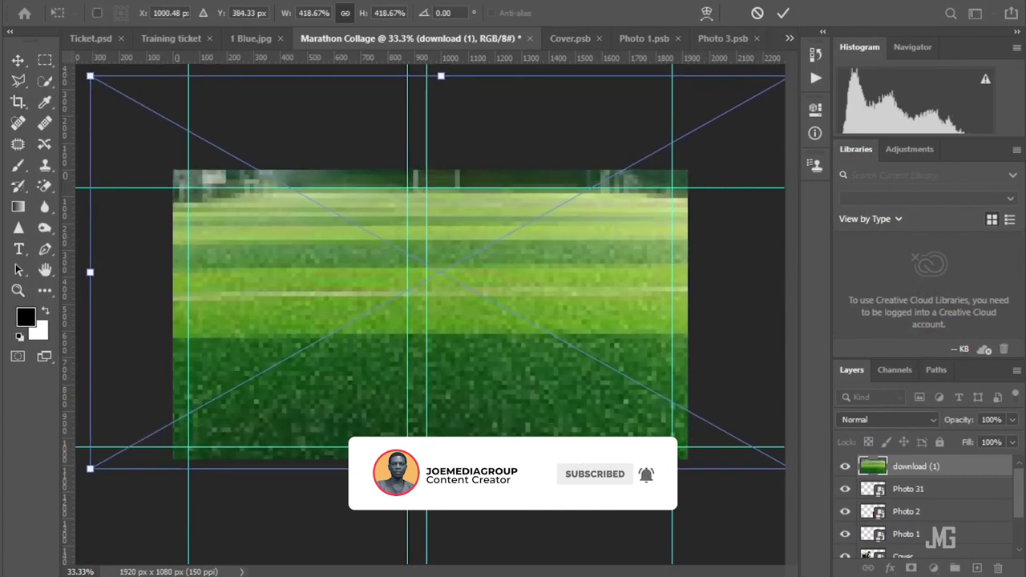
{"action": "left_click", "coordinate": [783, 13]}
{"action": "left_click_drag", "start_coordinate": [905, 466], "coordinate": [912, 569]}
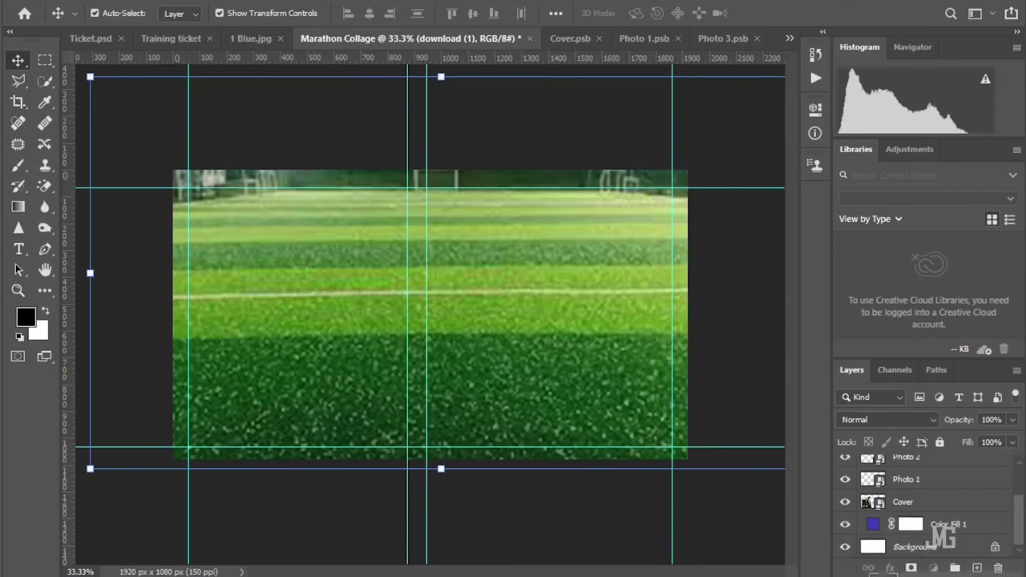
{"action": "left_click_drag", "start_coordinate": [911, 569], "coordinate": [897, 535]}
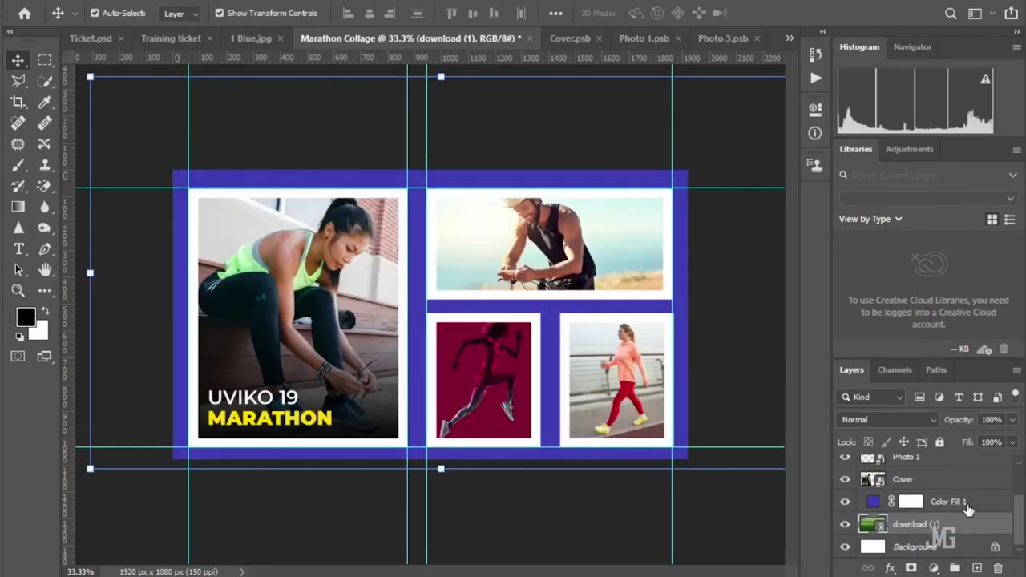
Set Color Fill 1's blend mode to Multiply so the grass turns dark blue
{"action": "left_click", "coordinate": [873, 504]}
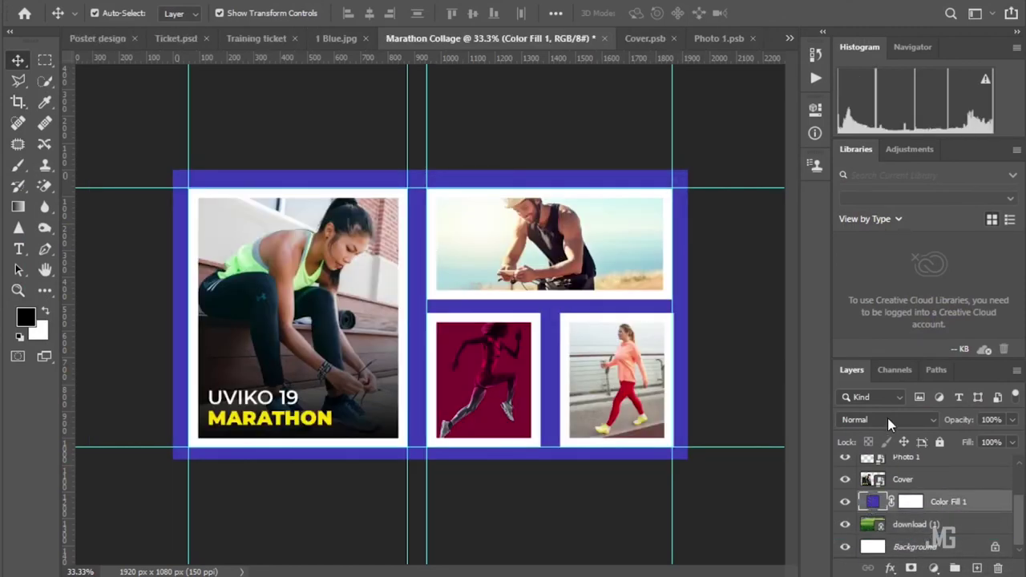
{"action": "left_click", "coordinate": [887, 418]}
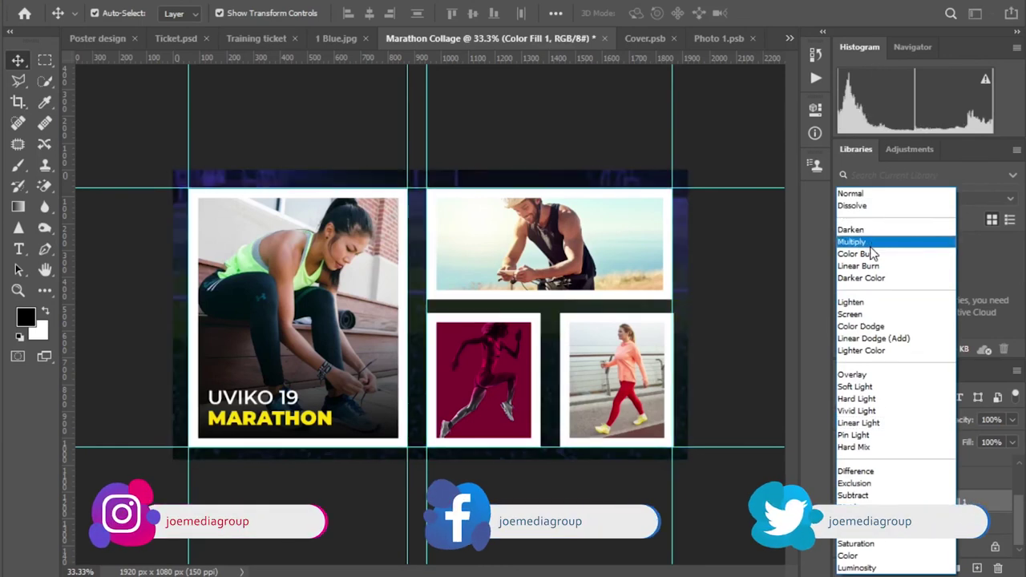
{"action": "left_click", "coordinate": [872, 242]}
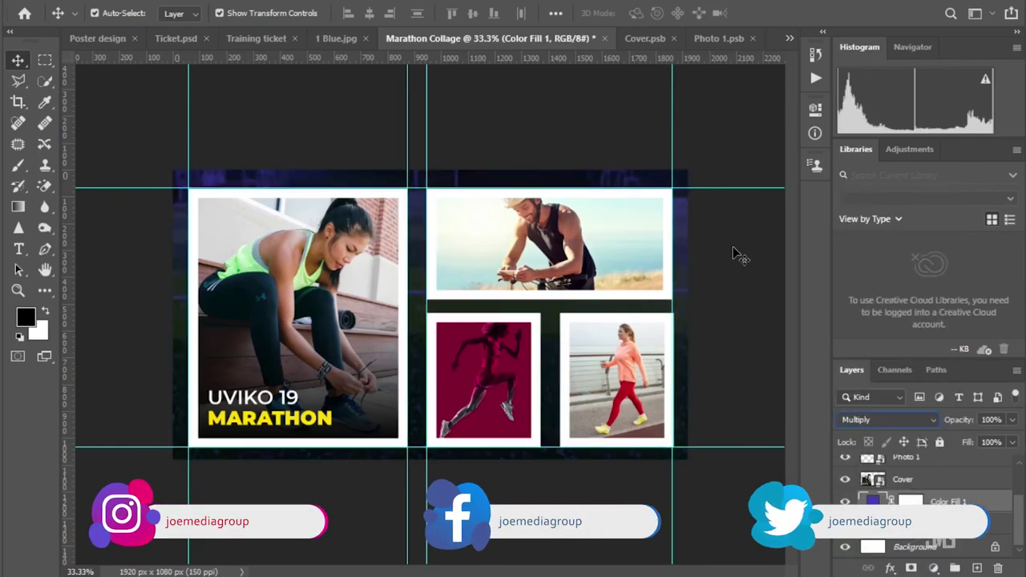
{"action": "left_click", "coordinate": [738, 254]}
{"action": "left_click", "coordinate": [17, 290]}
{"action": "right_click", "coordinate": [497, 261]}
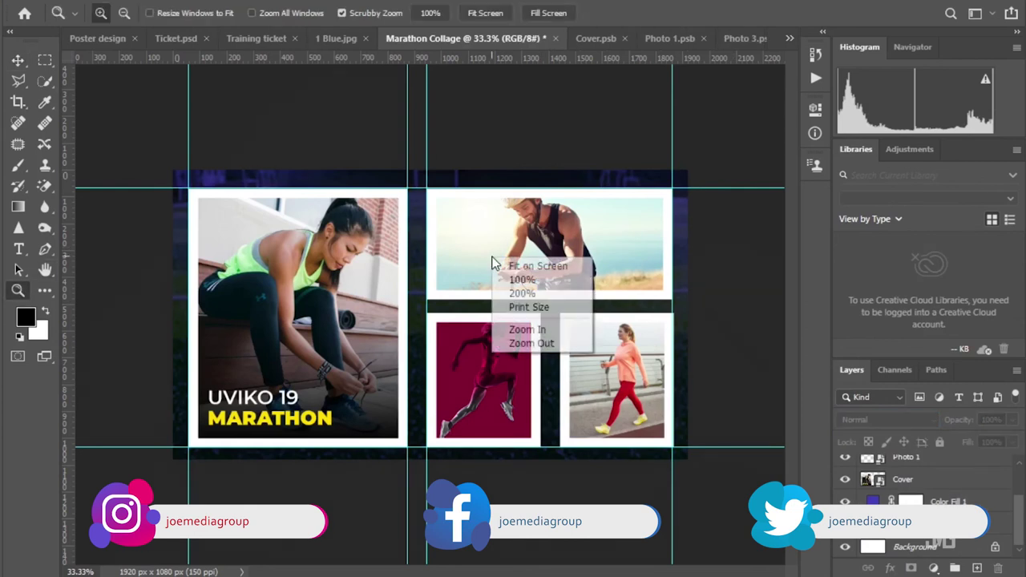
Fit the collage on screen, then select the Cover and Color Fill 1 layers
{"action": "left_click", "coordinate": [548, 264]}
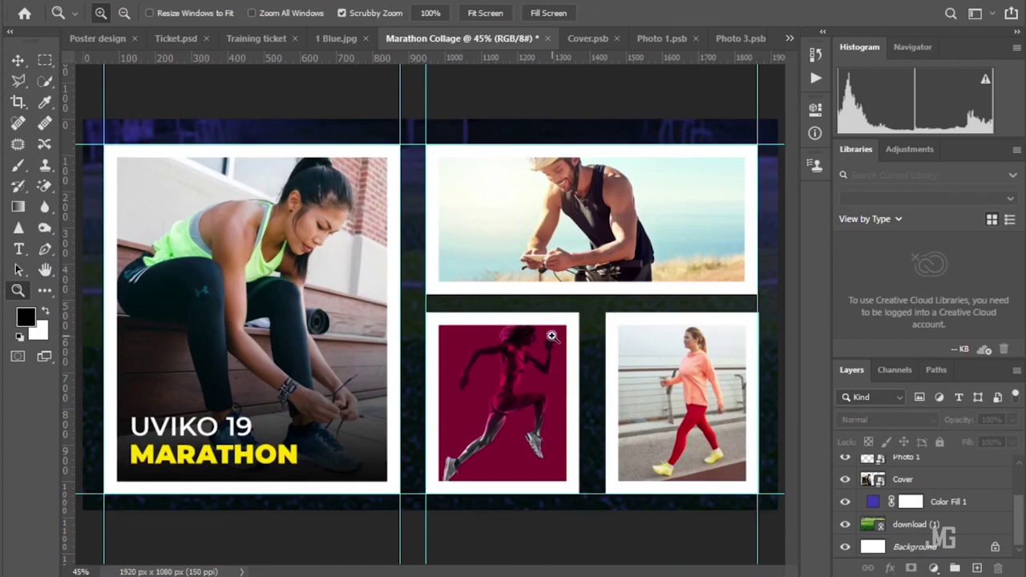
{"action": "left_click", "coordinate": [18, 61]}
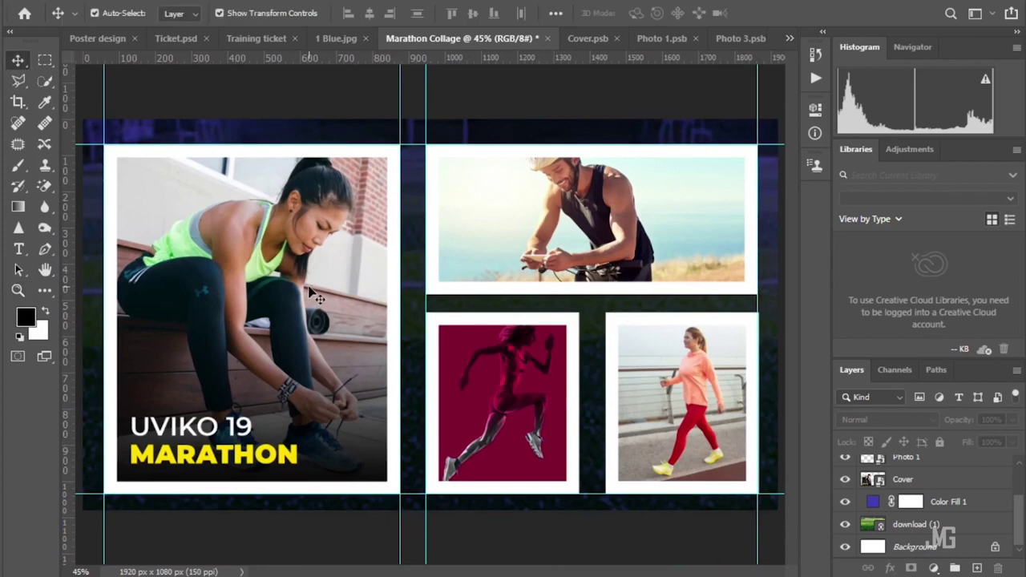
{"action": "left_click", "coordinate": [313, 290]}
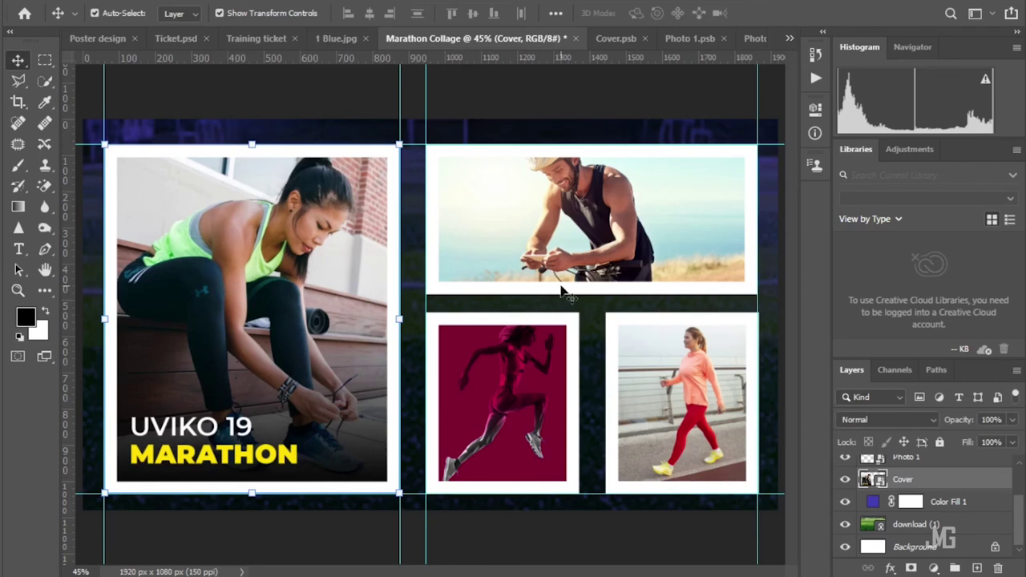
{"action": "left_click", "coordinate": [614, 137]}
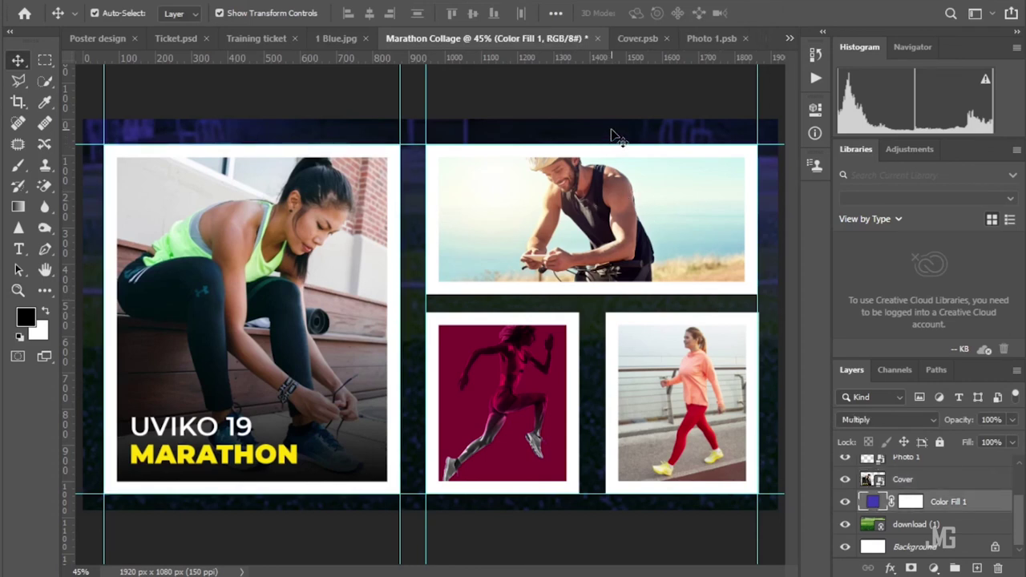